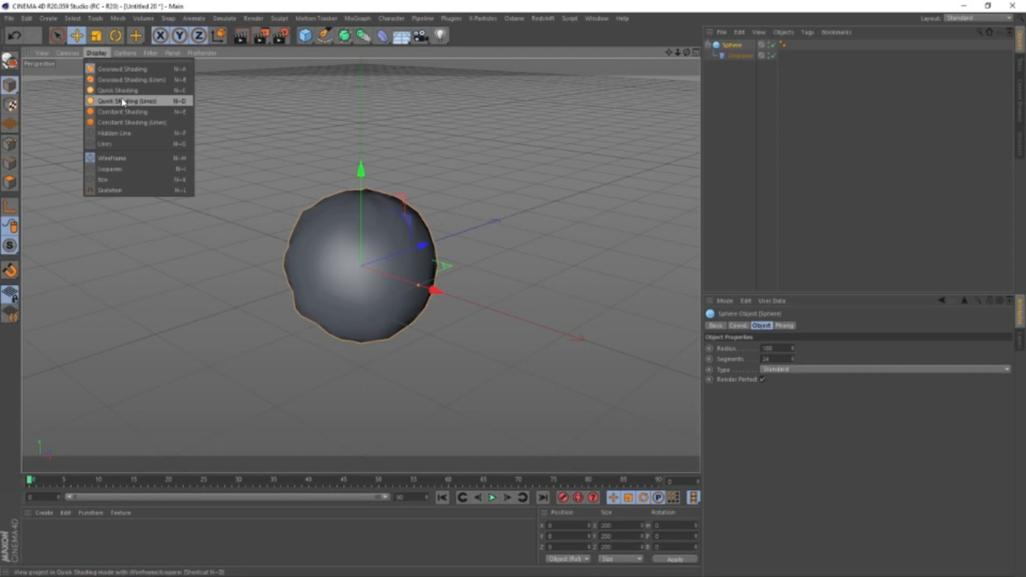
Display the viewport with Constant Shading (Lines) so the sphere's mesh lines are drawn
left_click(134, 122)
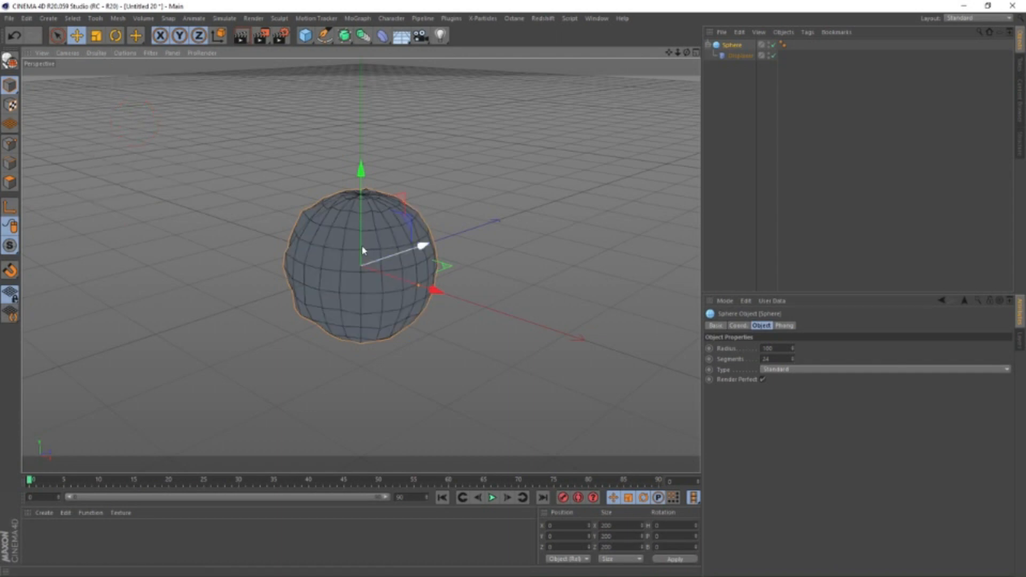
left_click(96, 53)
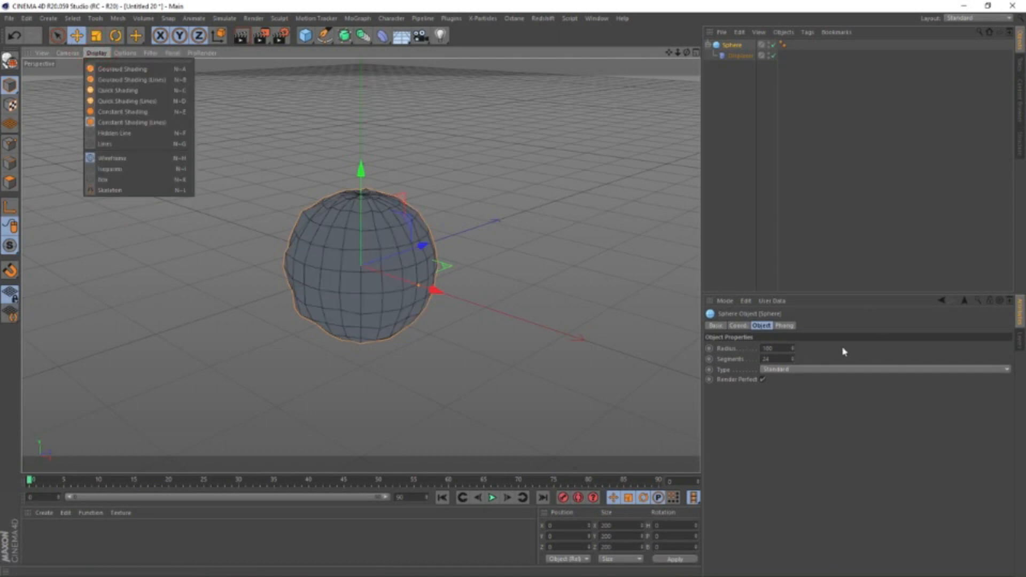
Set the sphere's segments to 240 and its type to Octahedron
left_click(777, 359)
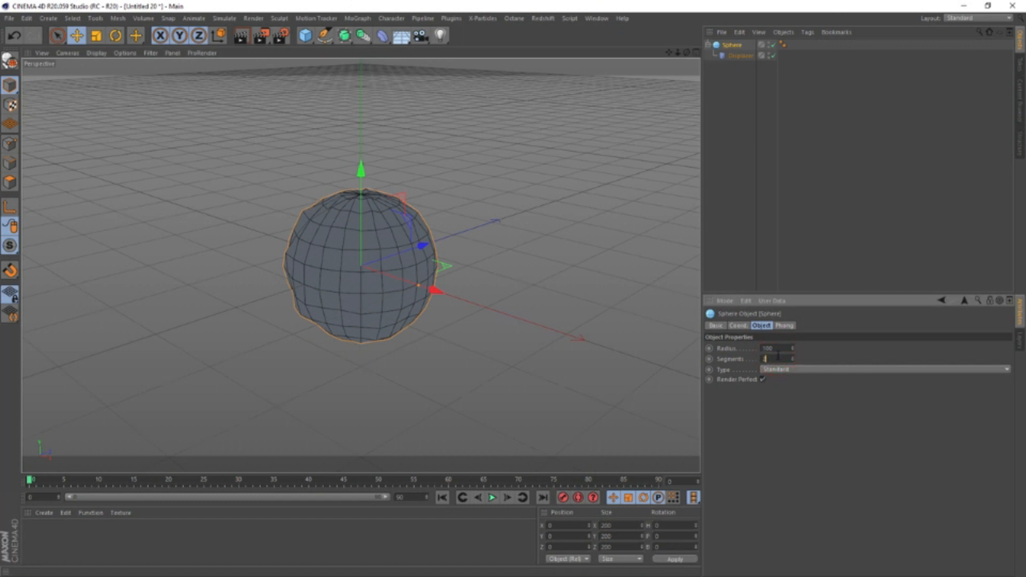
type("240")
key("Return")
left_click(790, 369)
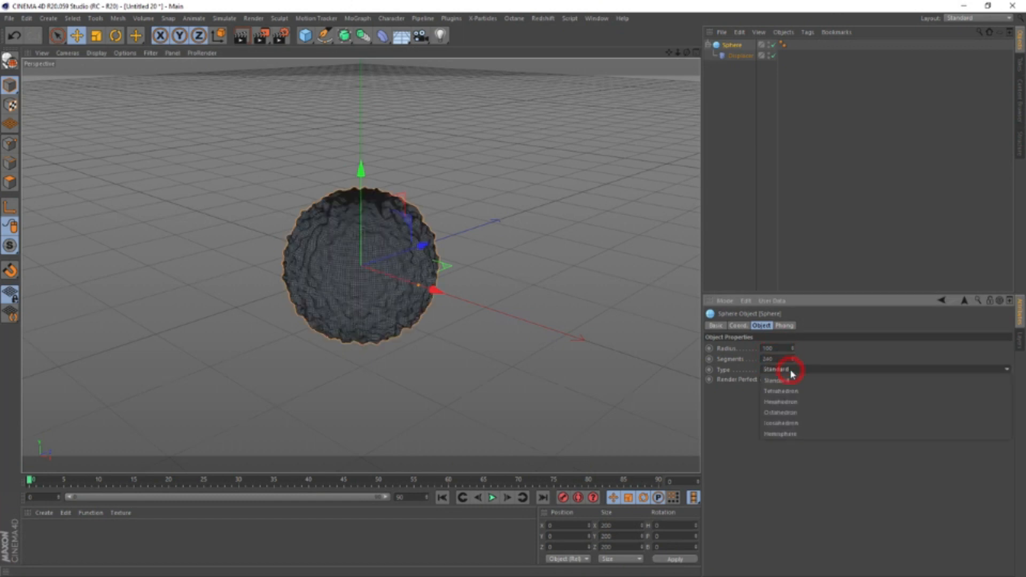
left_click(795, 413)
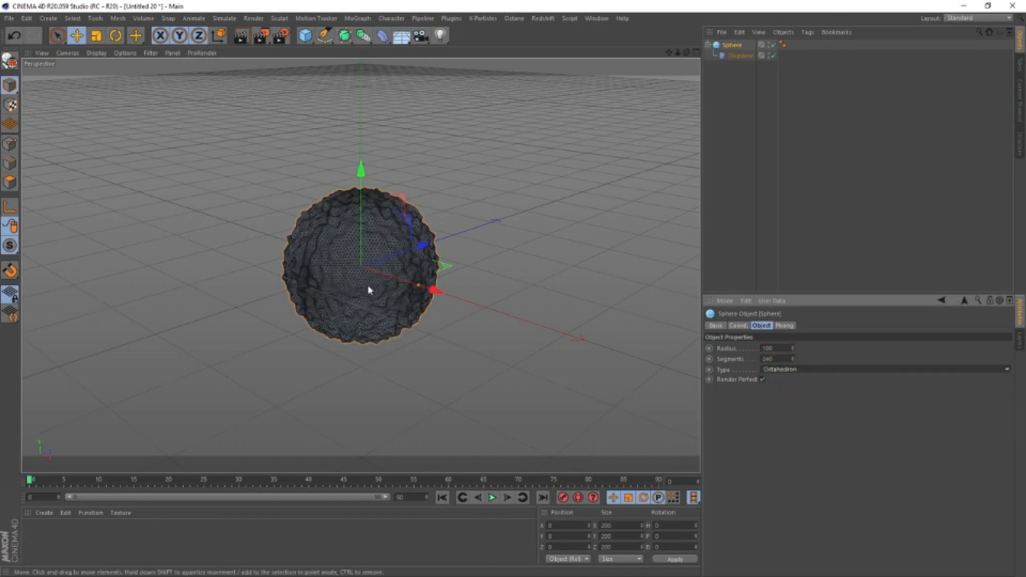
left_click_drag(363, 274, 323, 218, "alt")
right_click_drag(339, 216, 348, 233, "alt")
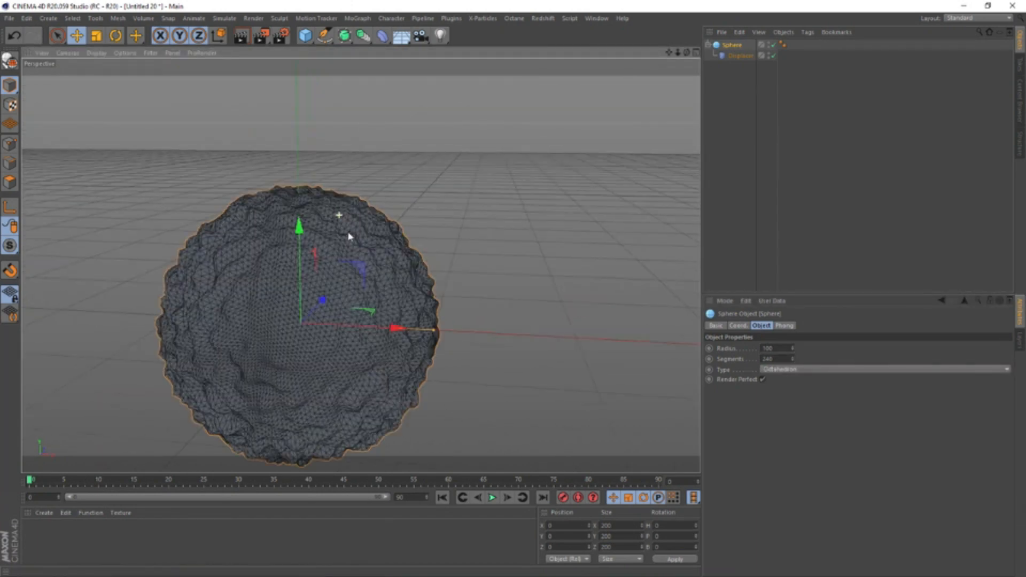
mouse_move(354, 313)
middle_mouse_down("alt")
mouse_move(403, 230)
mouse_move(577, 158)
middle_mouse_up("alt")
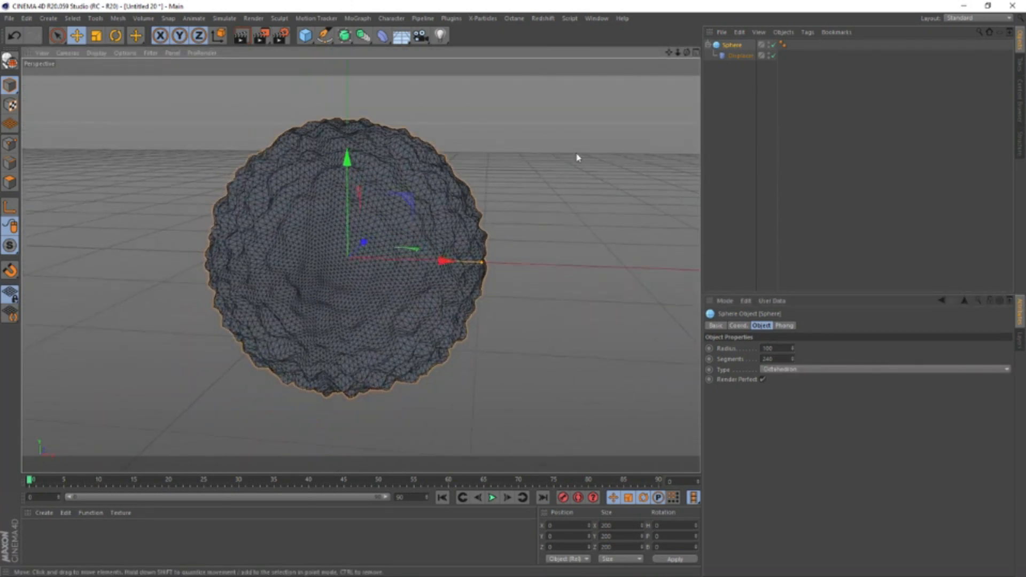
Set the animation's end frame to 180 and extend the timeline preview range to the full length
left_click(731, 56)
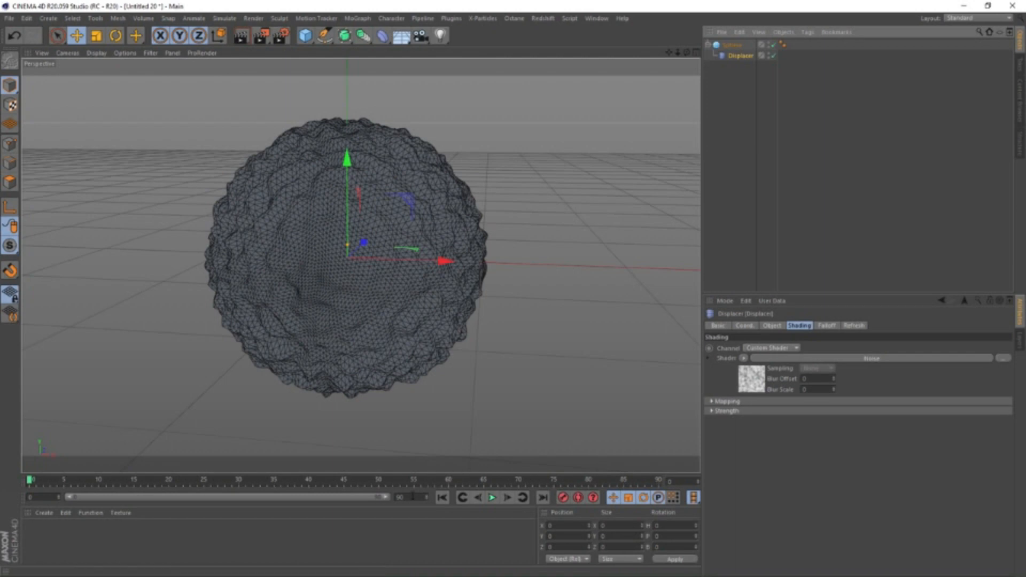
left_click(406, 497)
type("100")
key("Return")
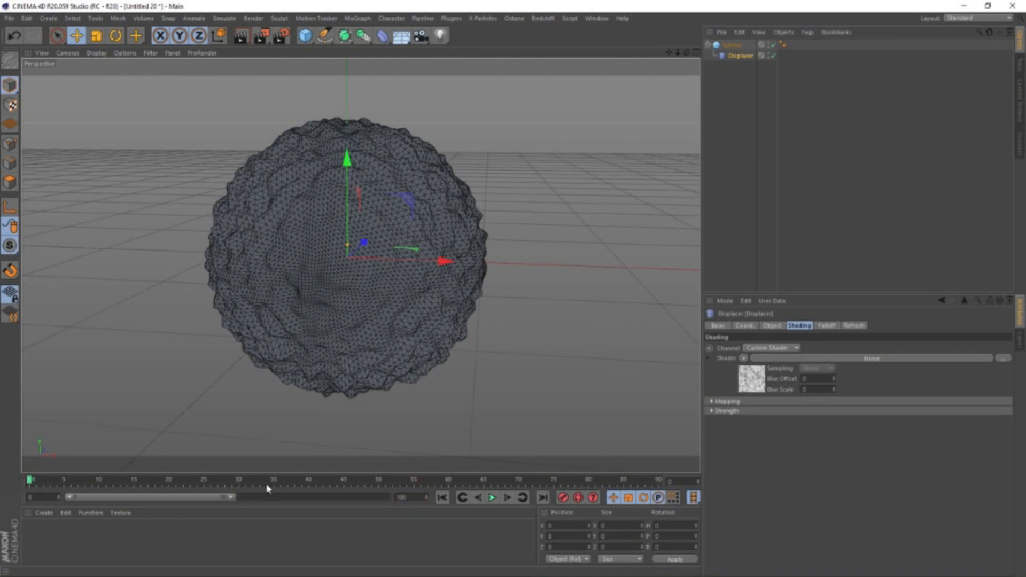
left_click_drag(233, 499, 436, 512)
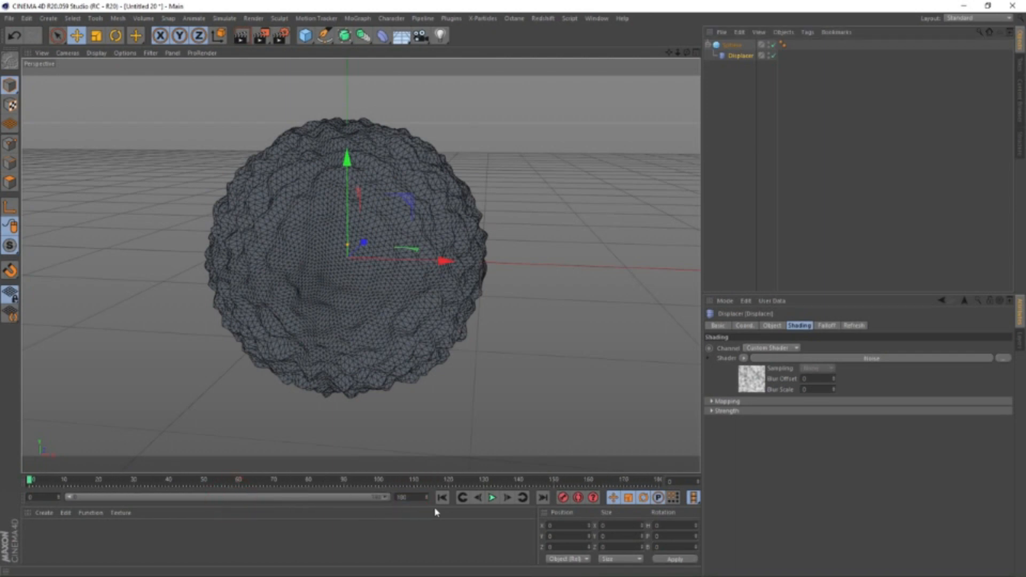
Play the animation and set the Global Scale of the Displacer's noise shader to 500
left_click(748, 378)
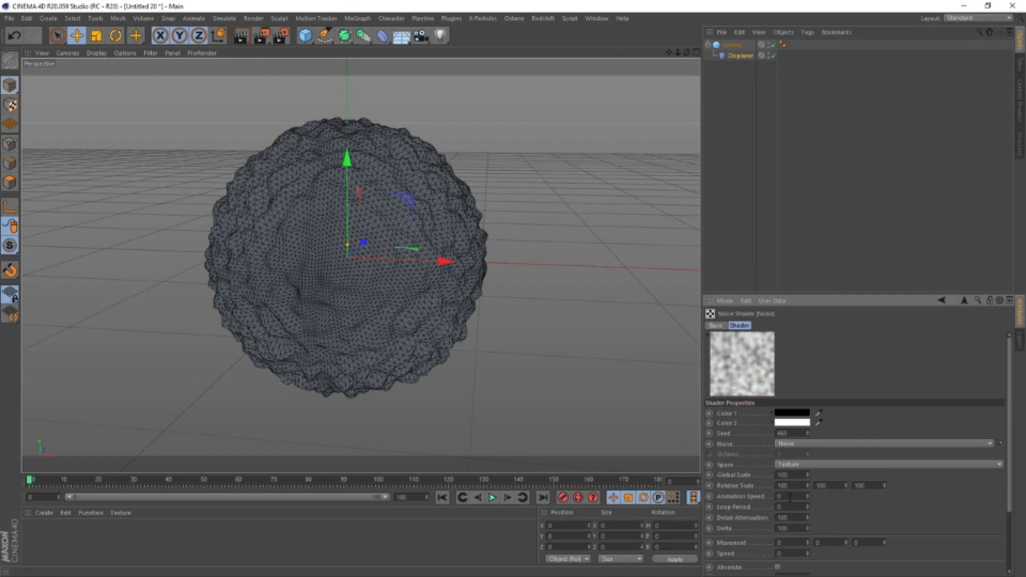
left_click(492, 498)
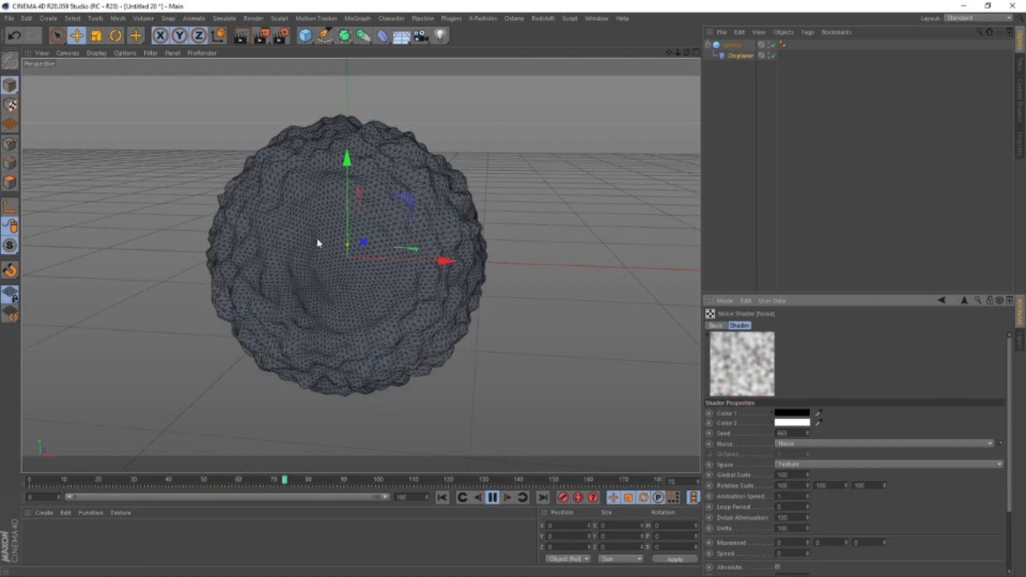
double_click(787, 474)
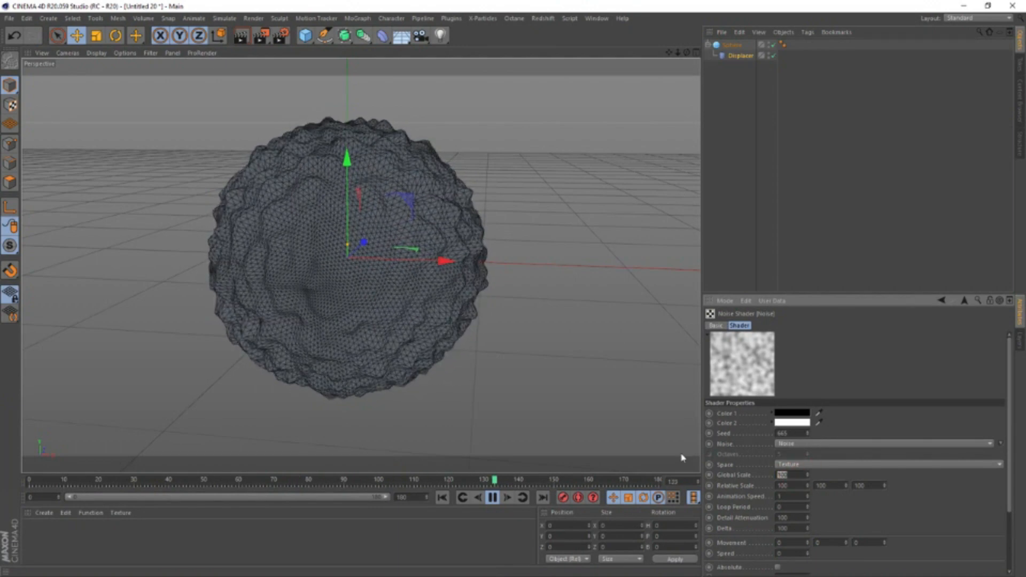
type("500")
key("Return")
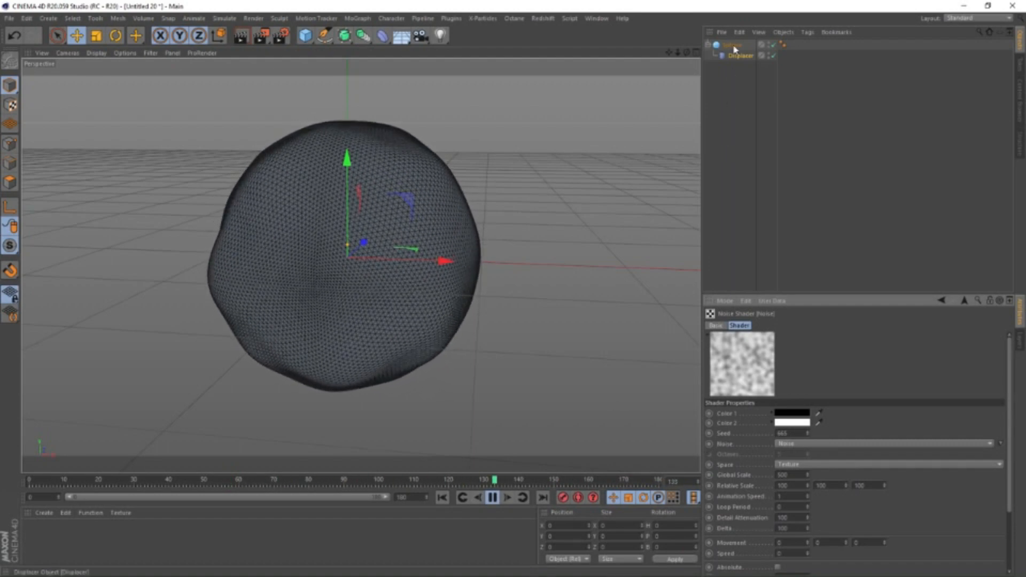
Duplicate the Displacer under the sphere and give the copy's noise a Global Scale of 1000 and an Animation Speed of 0.5
left_click_drag(744, 60, 744, 66, "ctrl")
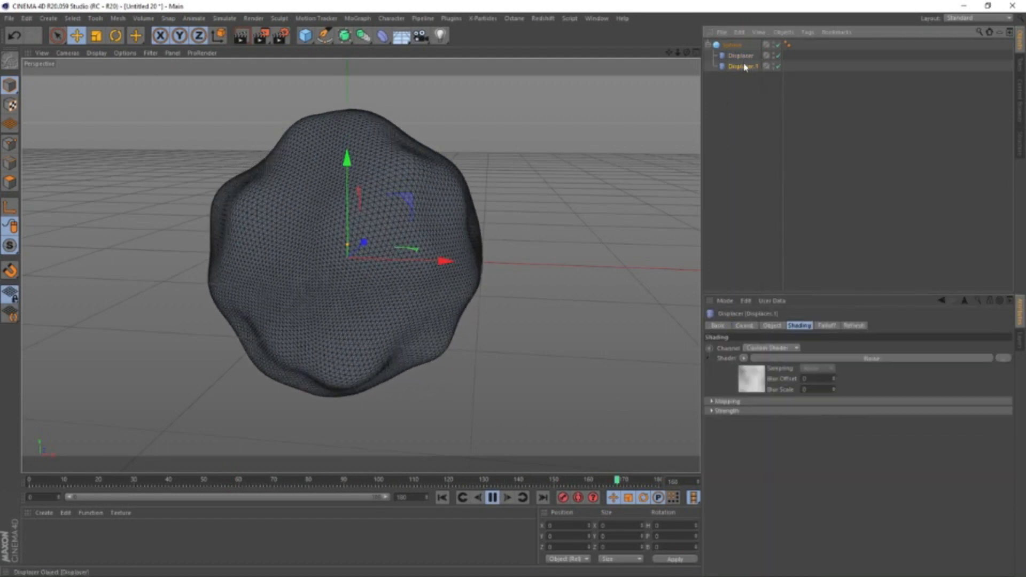
left_click(751, 374)
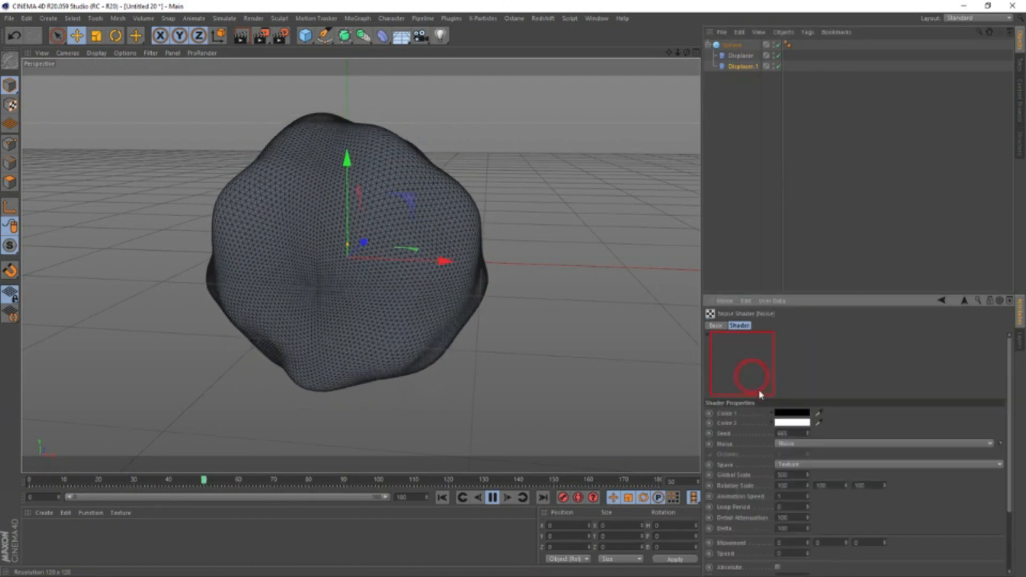
left_click(785, 474)
type("100")
key("Return")
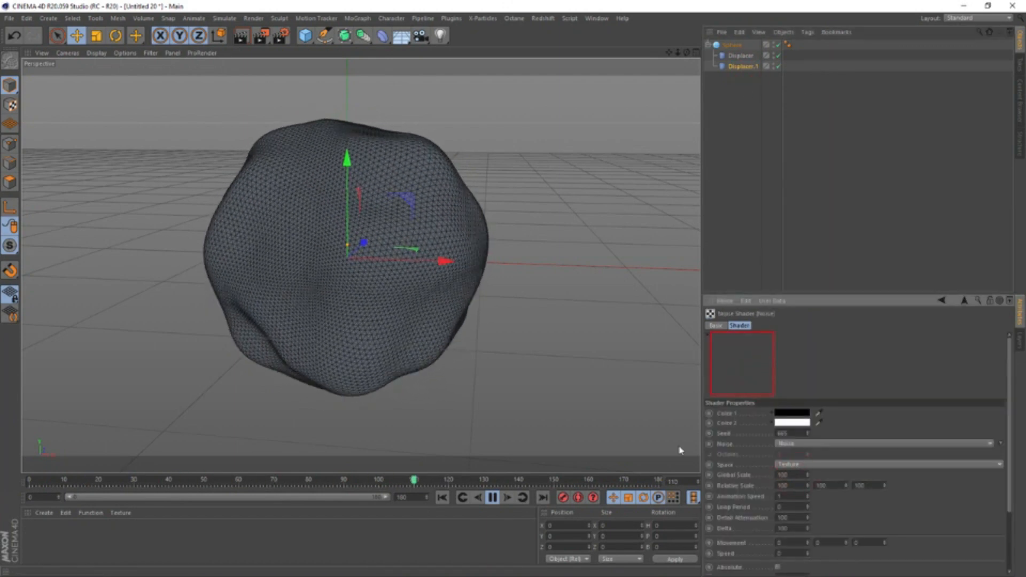
left_click(785, 474)
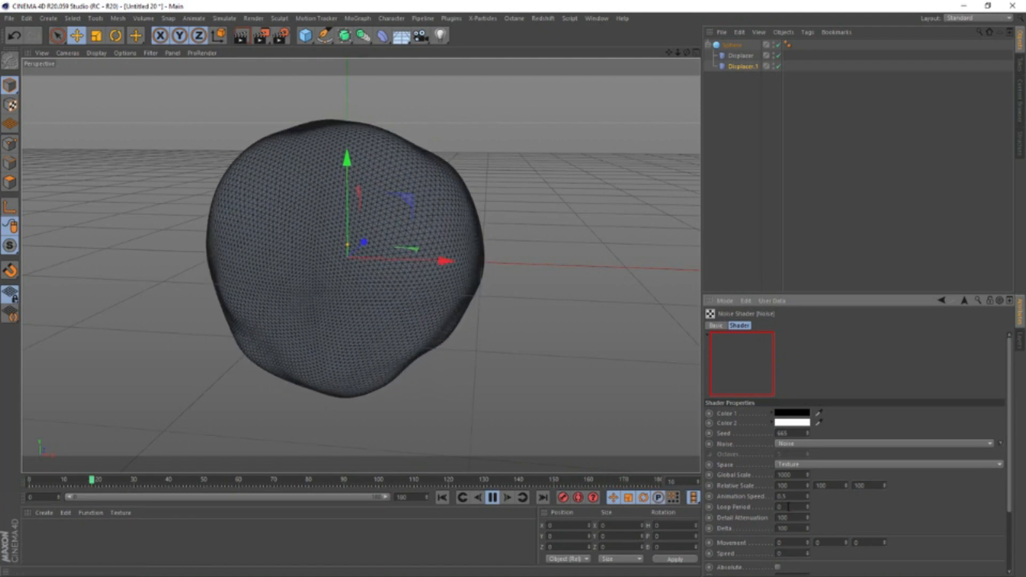
Set the copied Displacer's noise Loop Period to 6 and the animation's end frame to 179
left_click_drag(788, 507, 744, 506)
type("6")
key("Return")
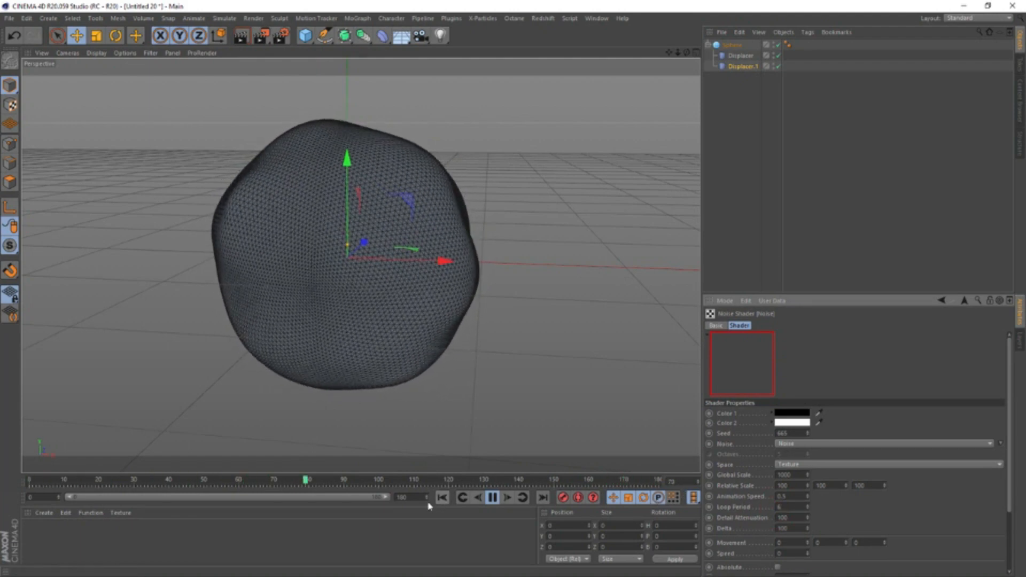
left_click(427, 499)
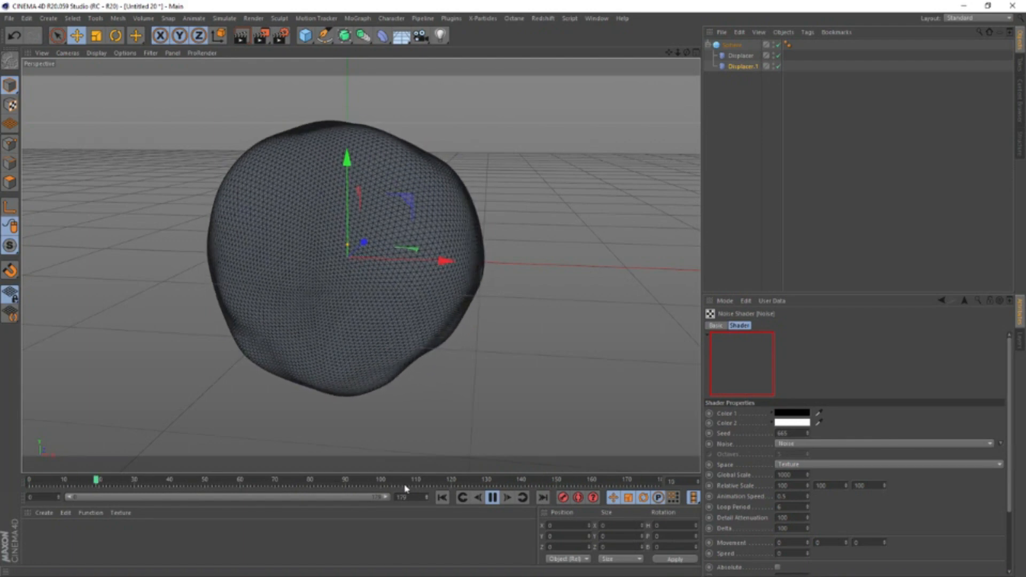
Set the Loop Period of the first Displacer's noise shader to 6
left_click(741, 55)
left_click(757, 390)
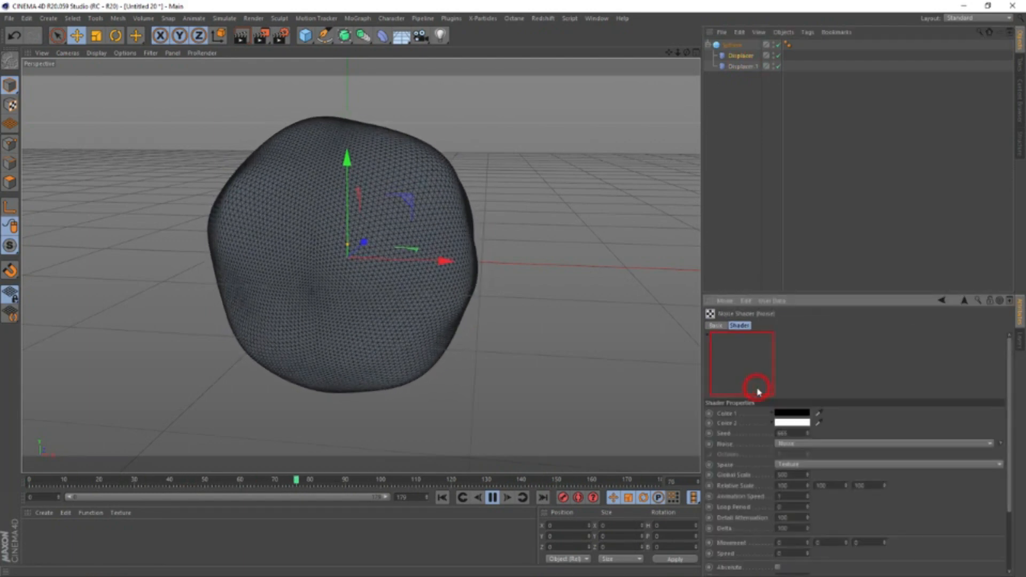
left_click_drag(793, 507, 675, 506)
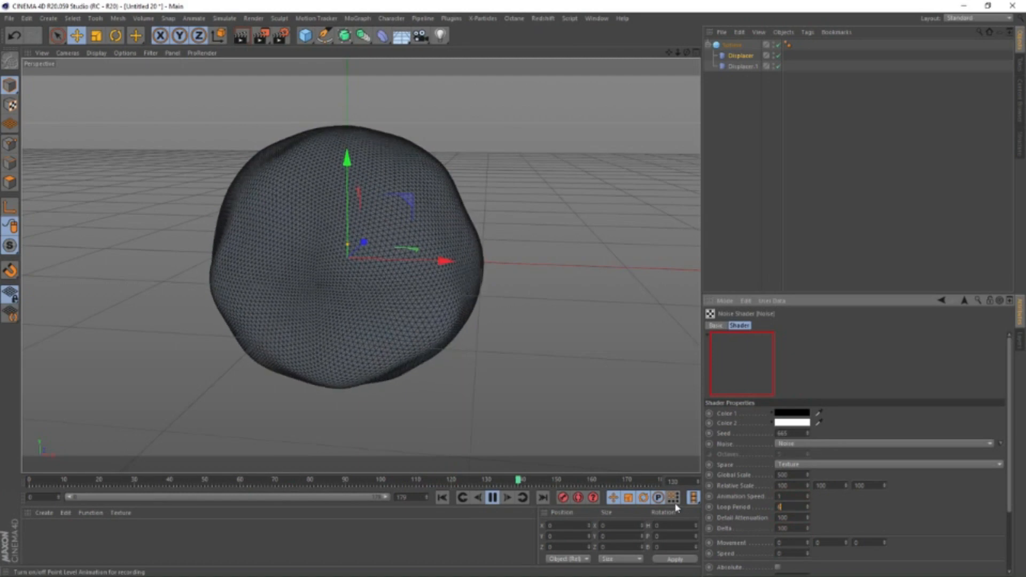
type("6")
key("Return")
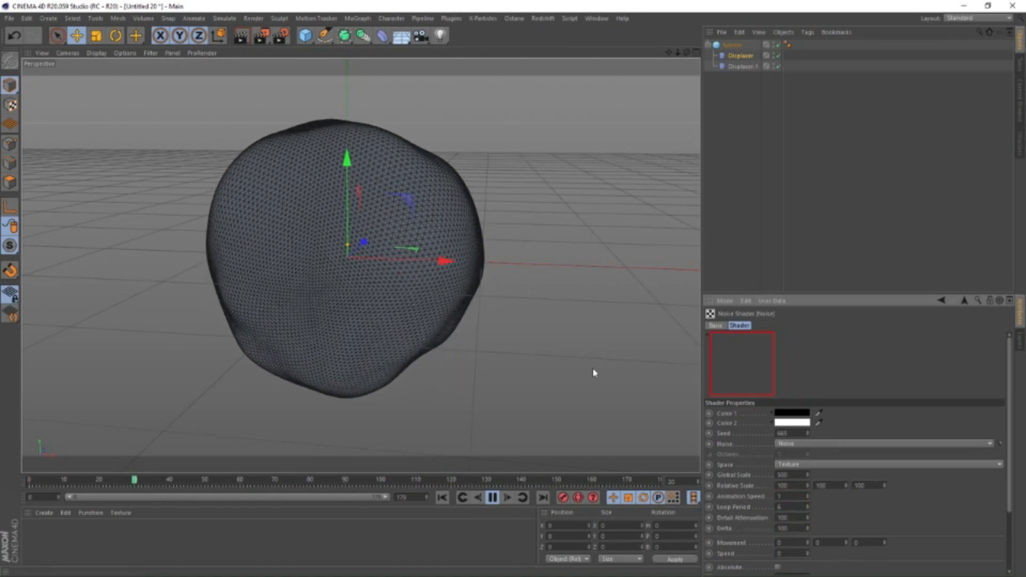
Stop the animation playback and convert the sphere into an editable polygon object
left_click(352, 248)
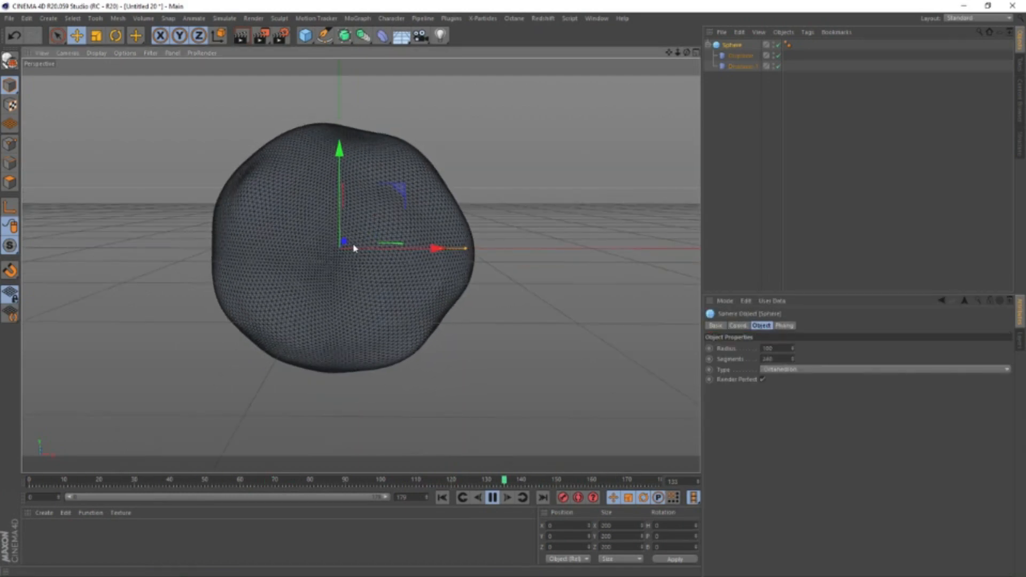
left_click(492, 497)
left_click(729, 47)
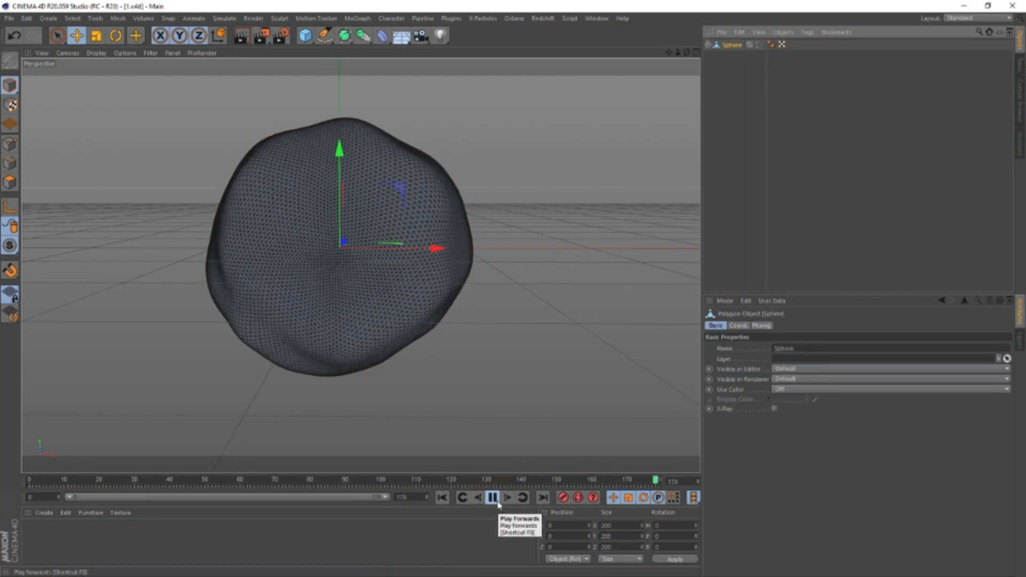
left_click(492, 497)
left_click(728, 47)
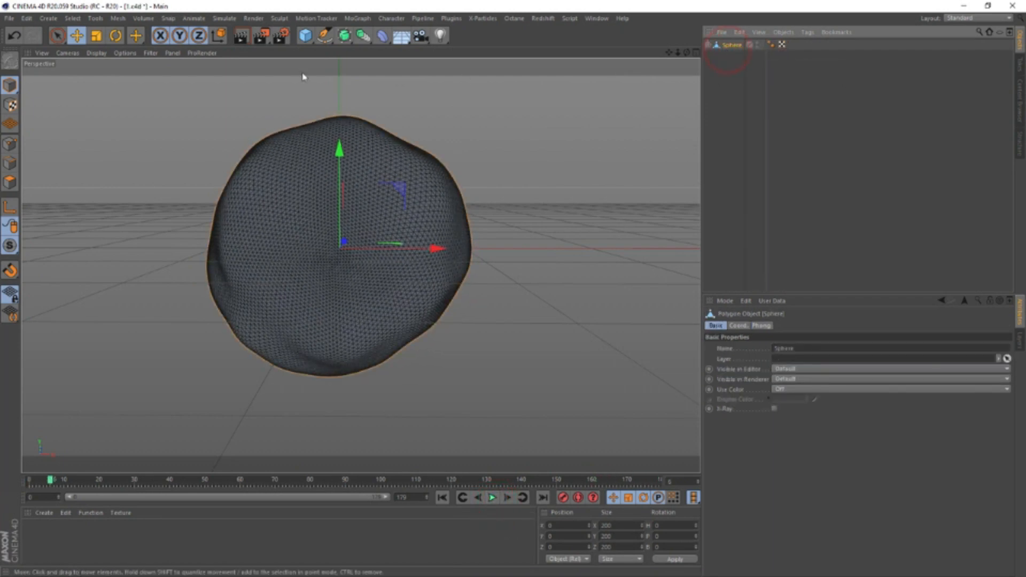
Select all of the sphere's polygons in polygon mode and create a vertex map with Set Vertex Weight
left_click(50, 19)
mouse_move(73, 19)
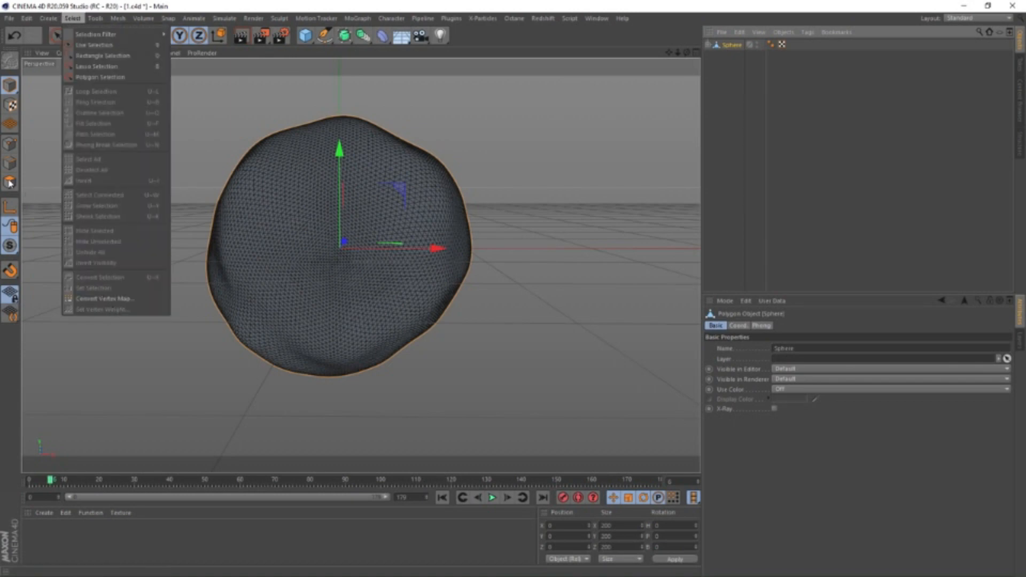
left_click(9, 183)
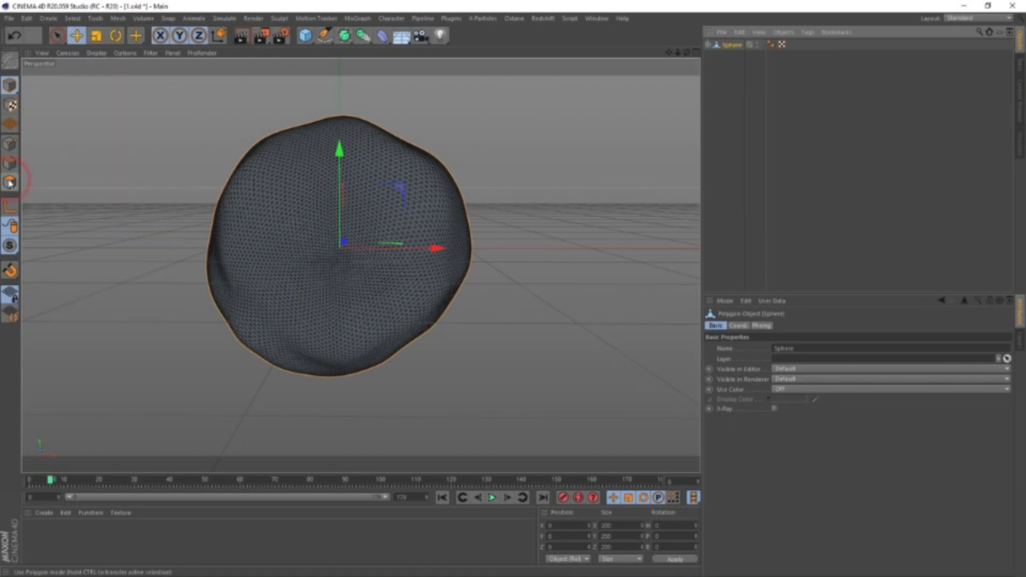
key("ctrl+a")
left_click(72, 18)
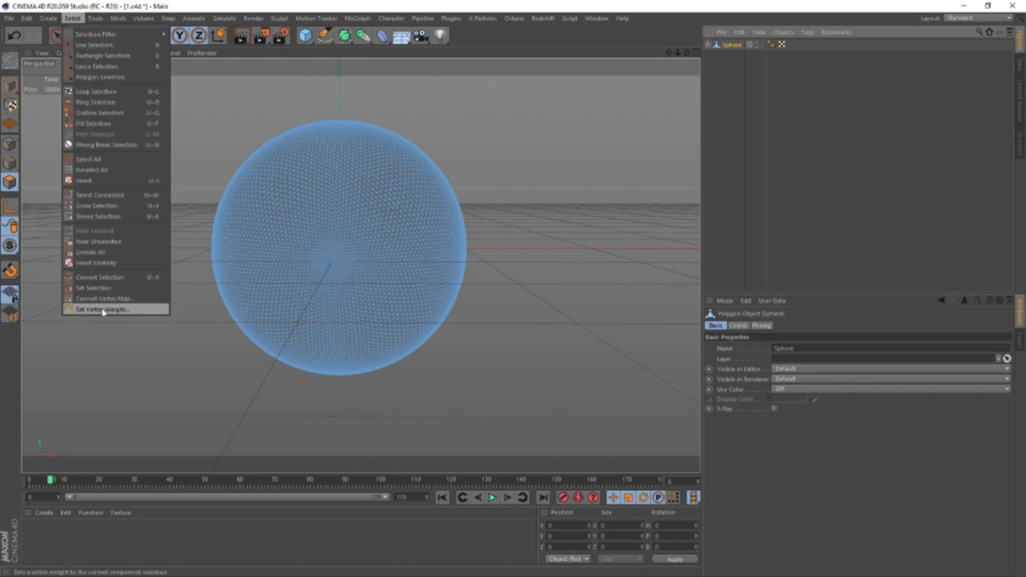
left_click(103, 311)
left_click(92, 325)
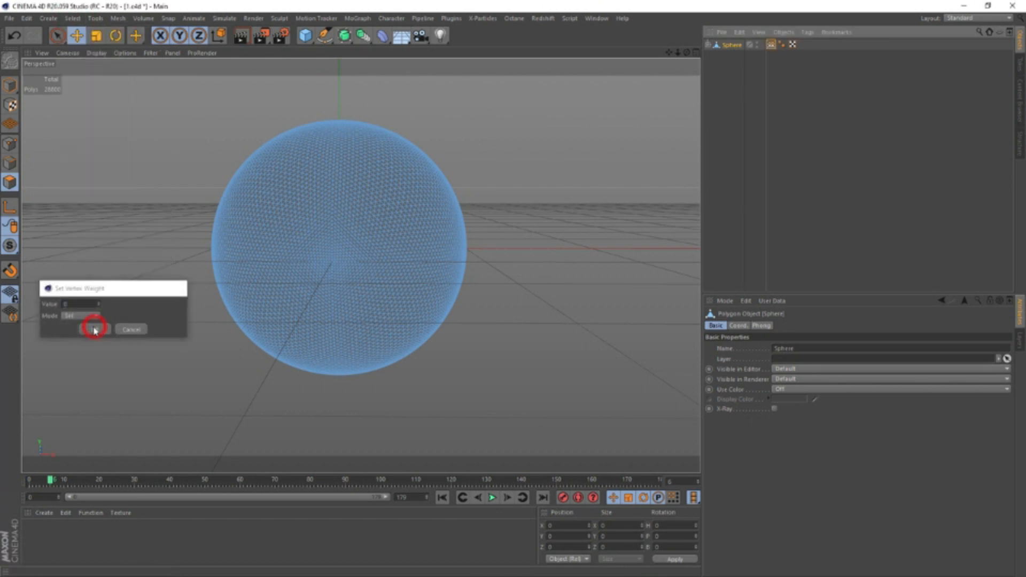
Check the vertex map during playback, expand the sphere's hierarchy and enable Use Fields on its Vertex Map tag
left_click(491, 497)
left_click(771, 45)
left_click(708, 46)
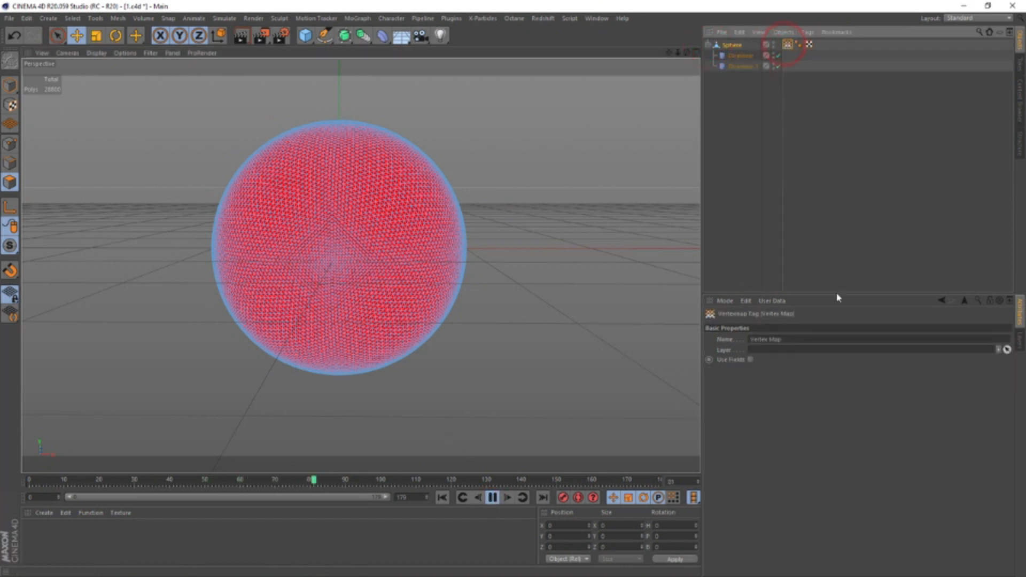
left_click(750, 359)
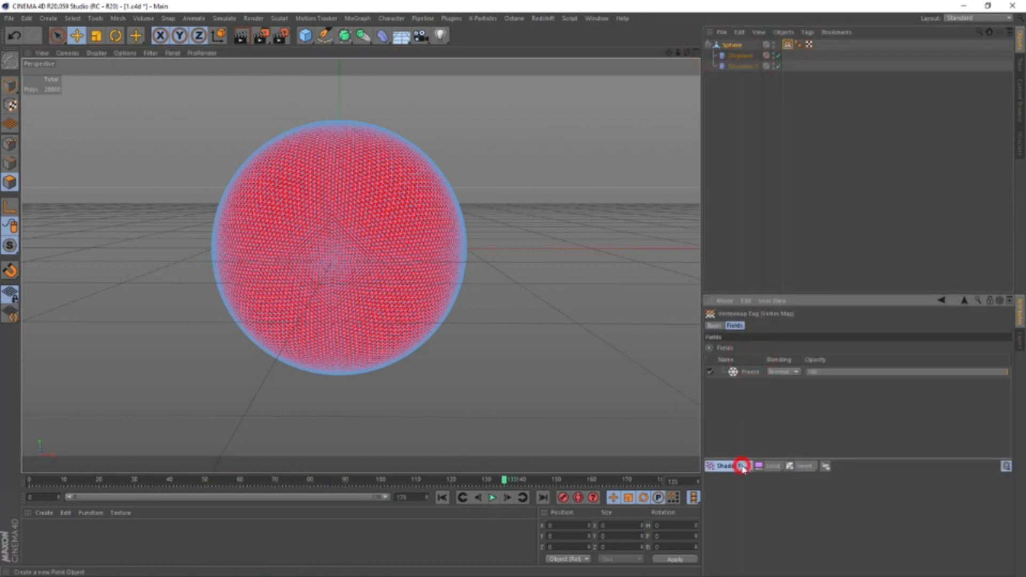
Add a Shader Field to the Vertex Map tag's fields and load a Noise shader into it
left_click(726, 466)
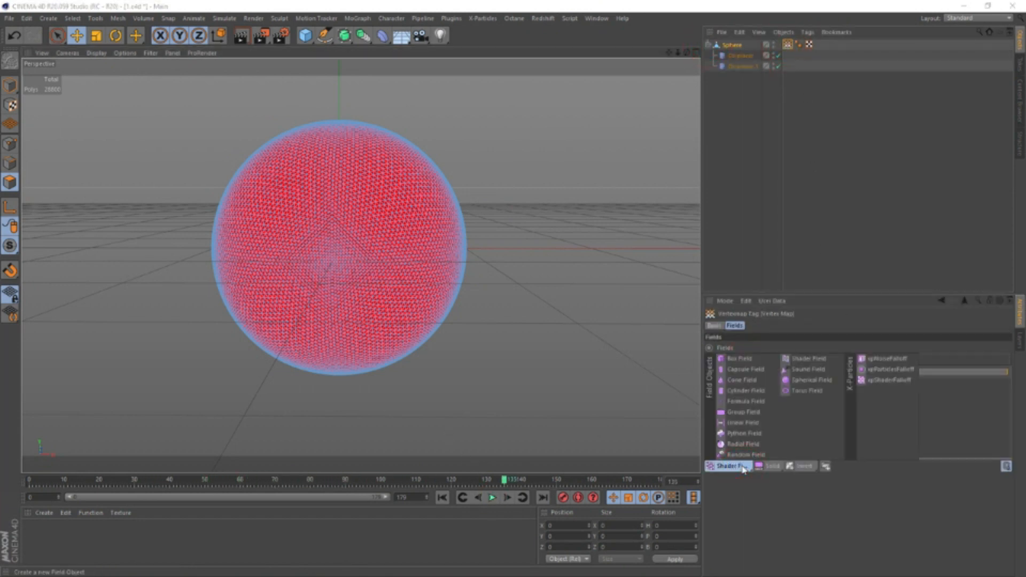
left_click(808, 359)
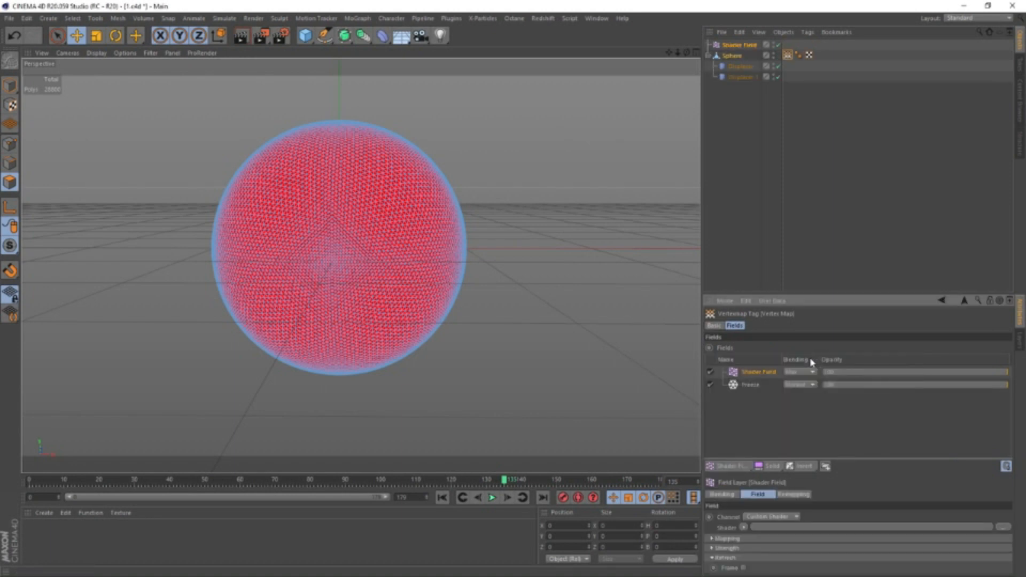
left_click(743, 528)
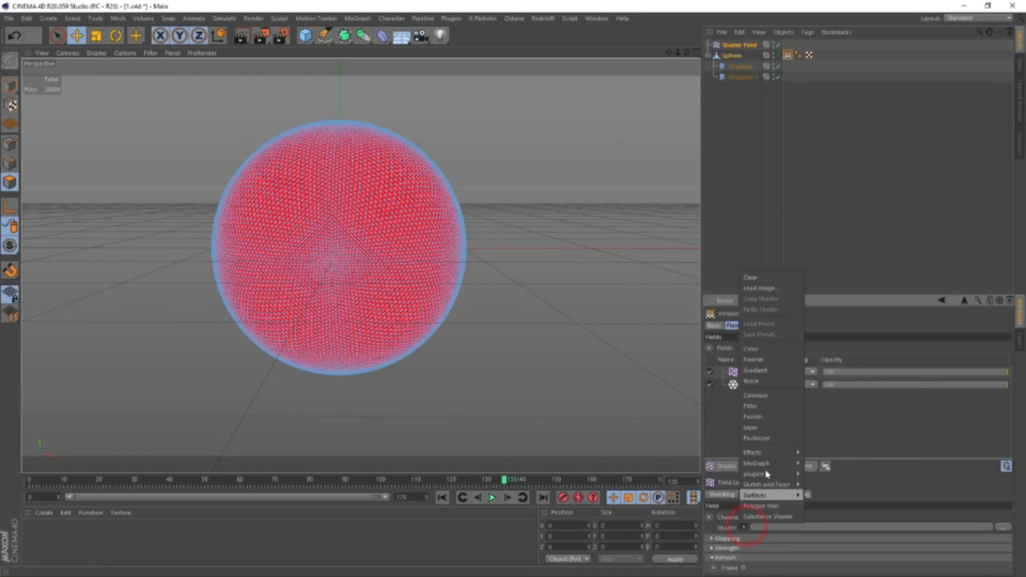
left_click(772, 381)
Set the Shader Field's noise type to Dents and its Low Clip to 45
left_click(1010, 447)
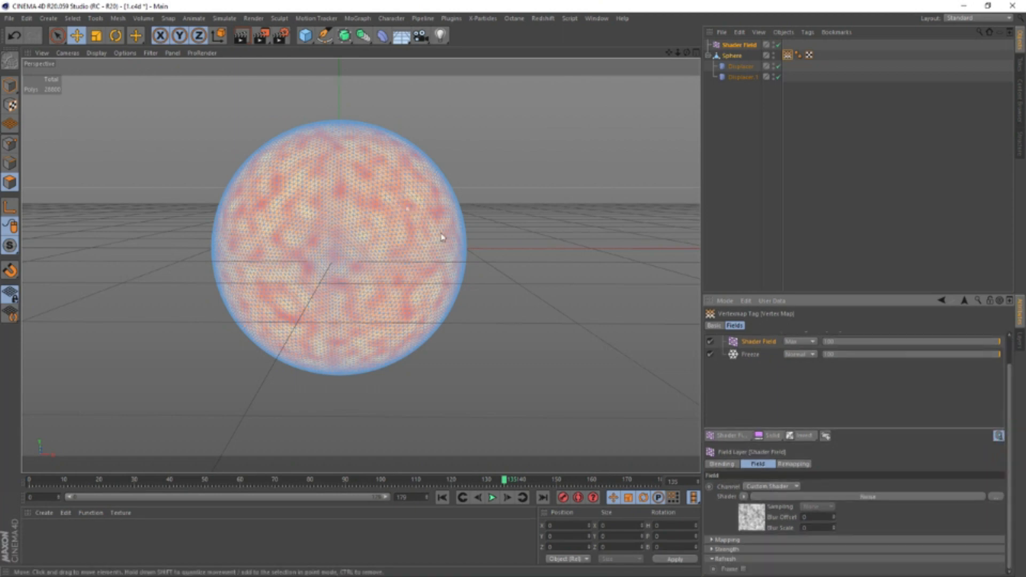
left_click(752, 517)
left_click(804, 414)
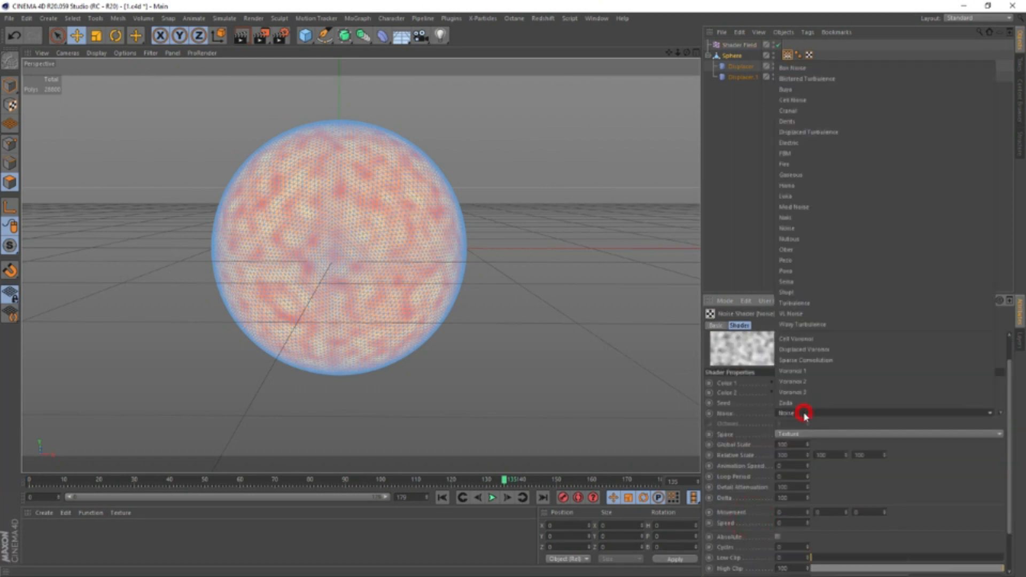
left_click(827, 120)
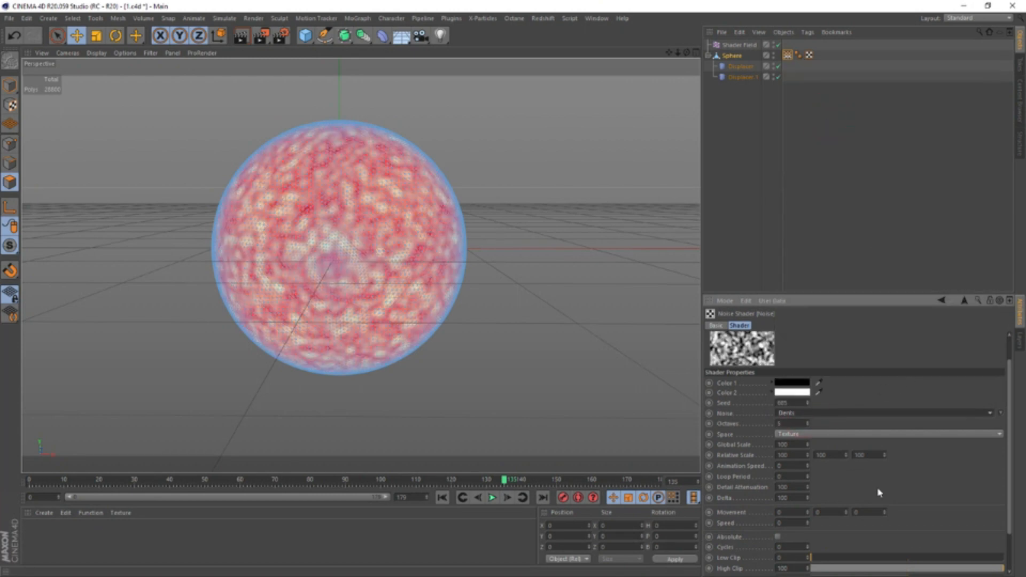
left_click_drag(821, 562, 891, 559)
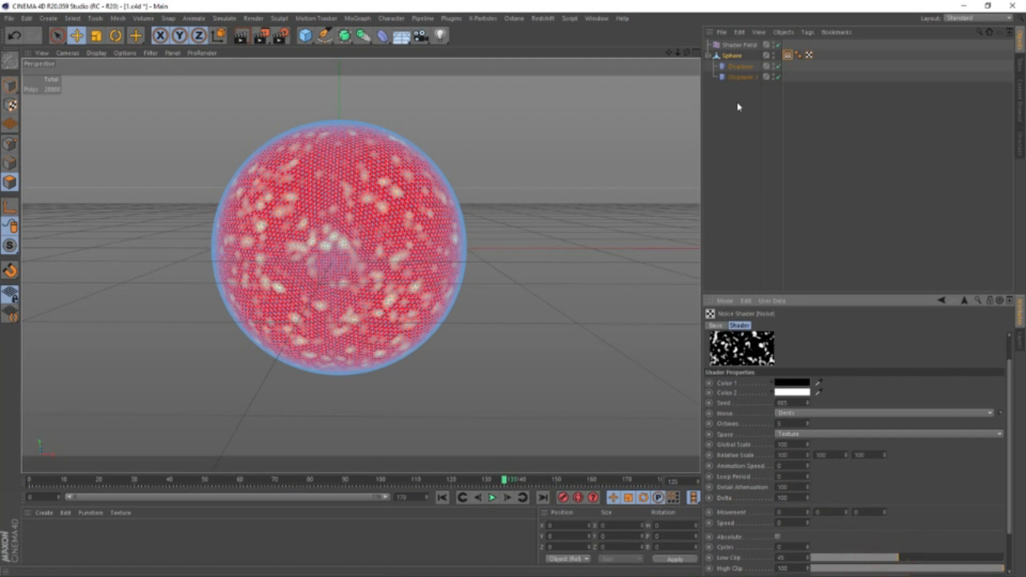
Add a third Displacer, make it a child of the Sphere below the other two, and rename it Spikes
left_click(740, 46)
left_click(382, 36)
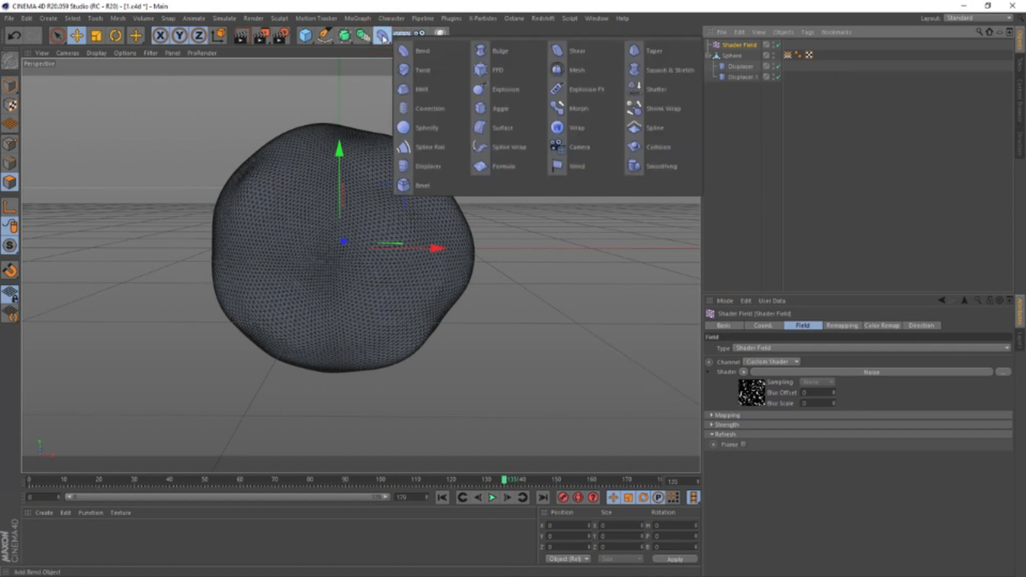
left_click(425, 166)
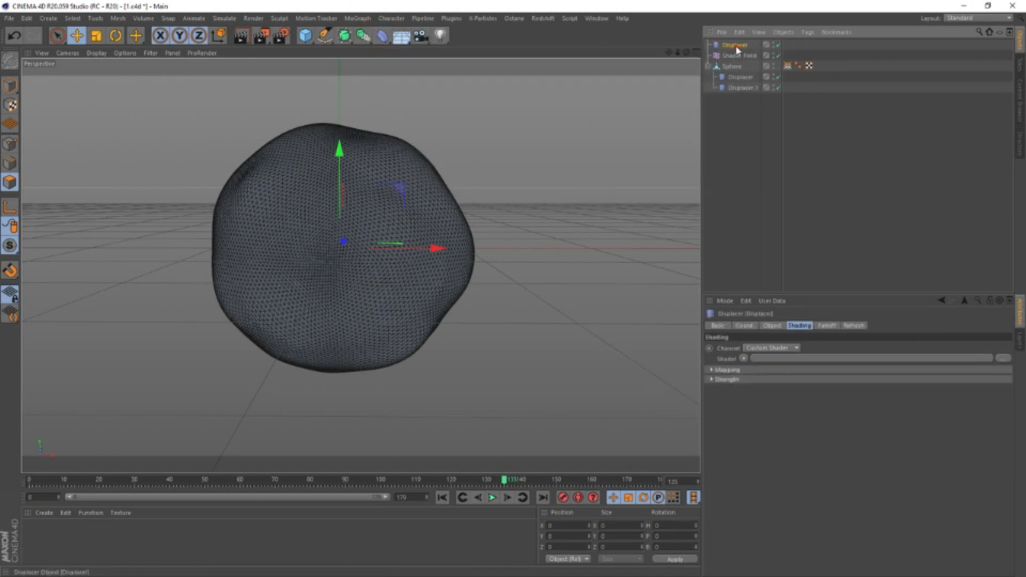
left_click_drag(735, 45, 749, 90)
double_click(750, 88)
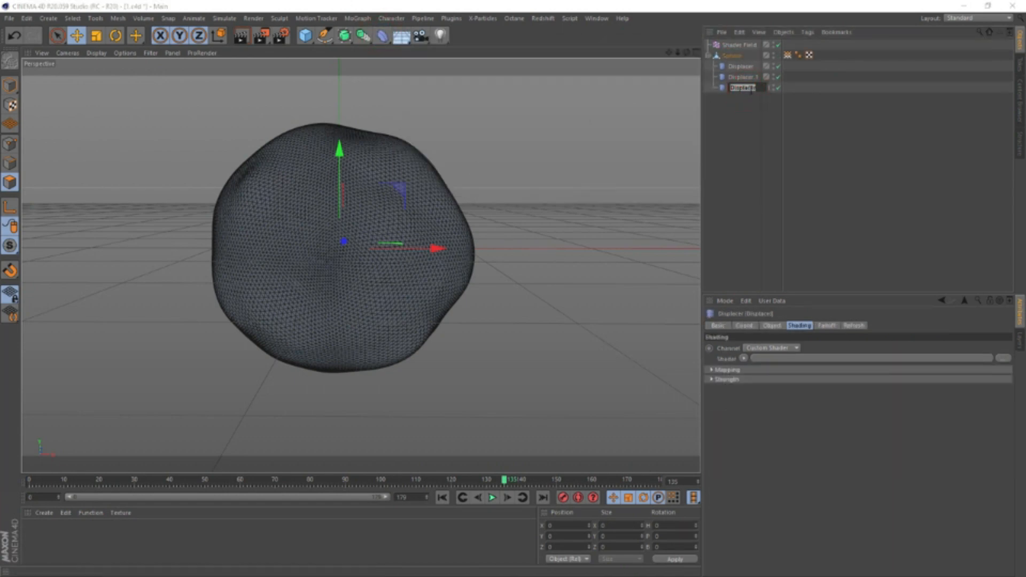
type("Spikes")
Load a Vertex Map shader into the Spikes displacer and link the sphere's vertex map tag to it
left_click(744, 358)
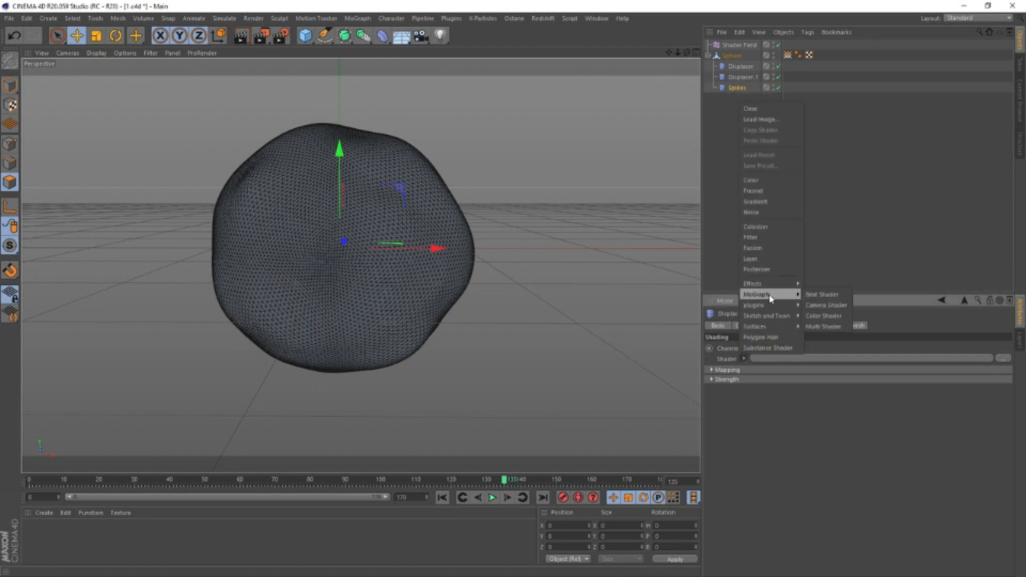
mouse_move(769, 284)
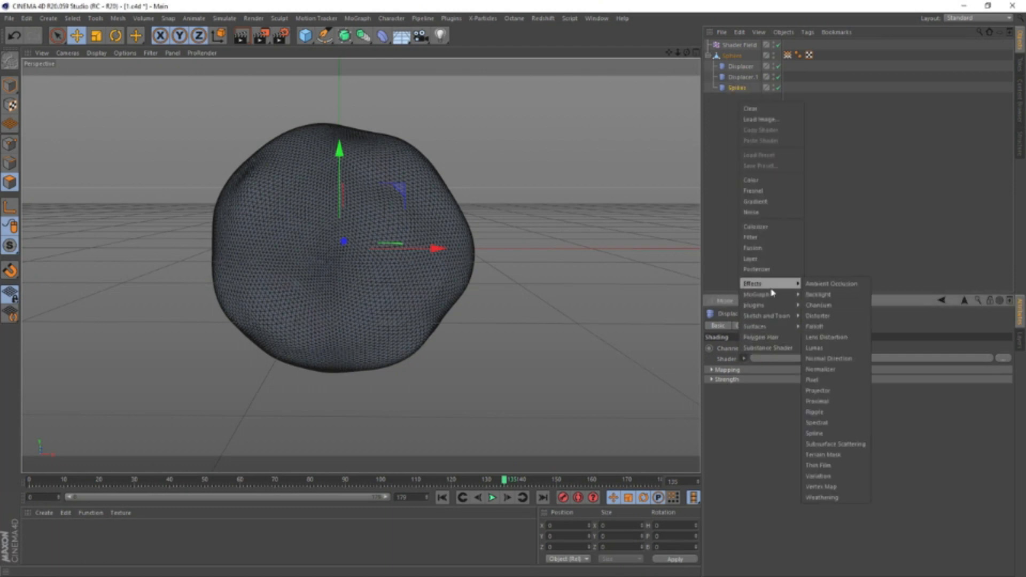
left_click(832, 486)
left_click_drag(788, 55, 765, 417)
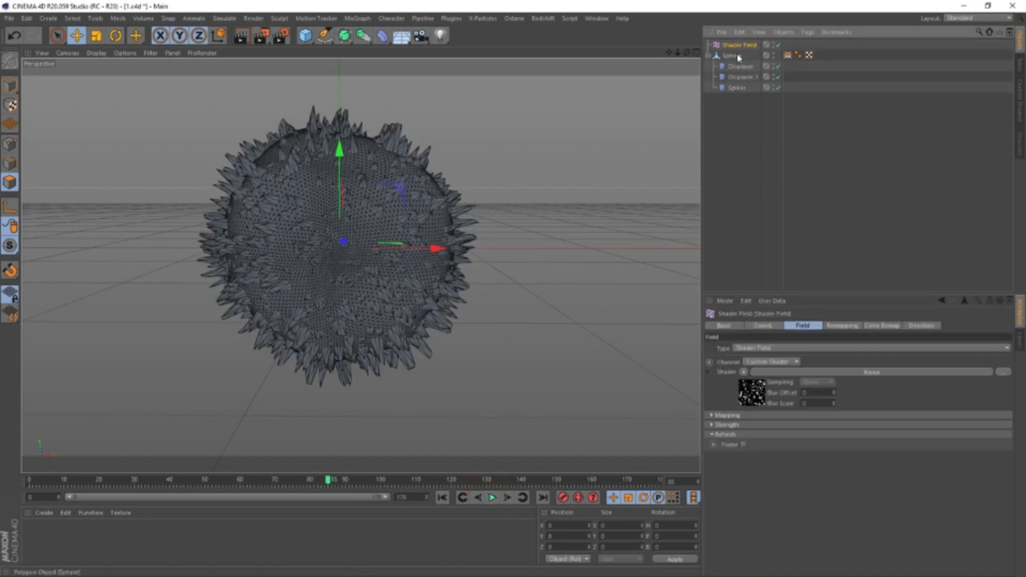
Add a second Shader Field to the sphere's vertex map and load a Noise shader into it
left_click(788, 55)
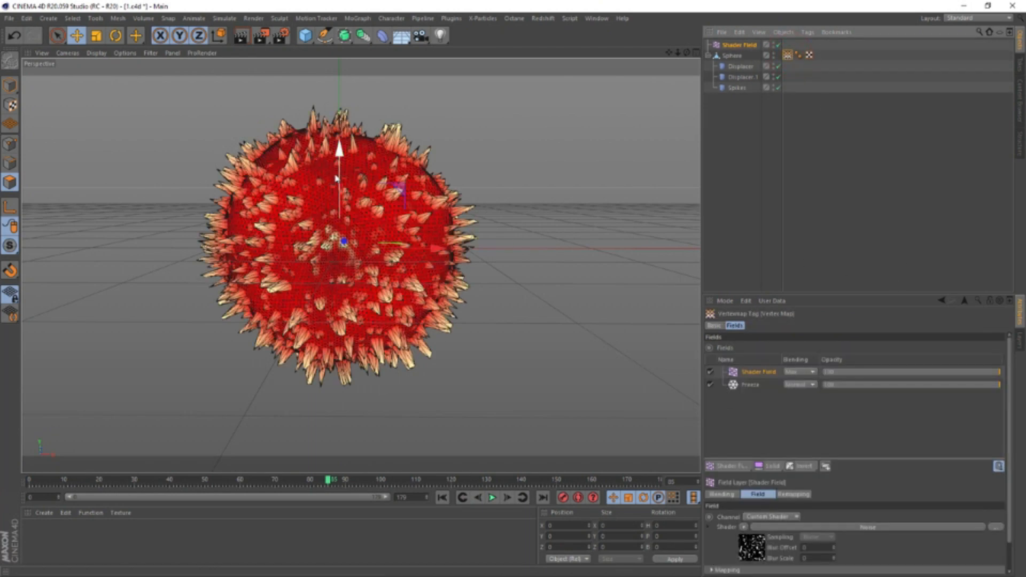
left_click_drag(337, 178, 342, 160, "alt")
left_click(741, 467)
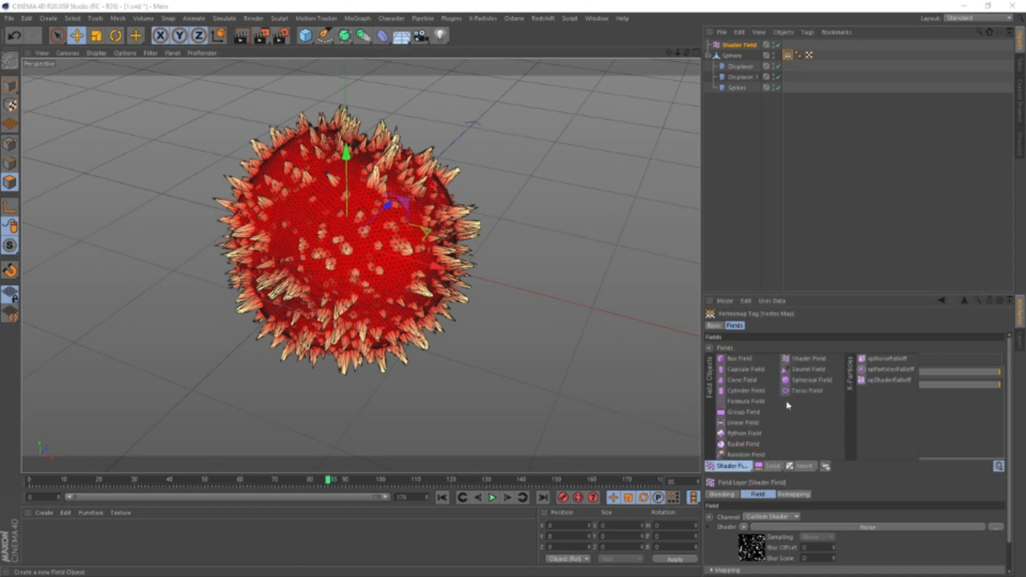
left_click(813, 361)
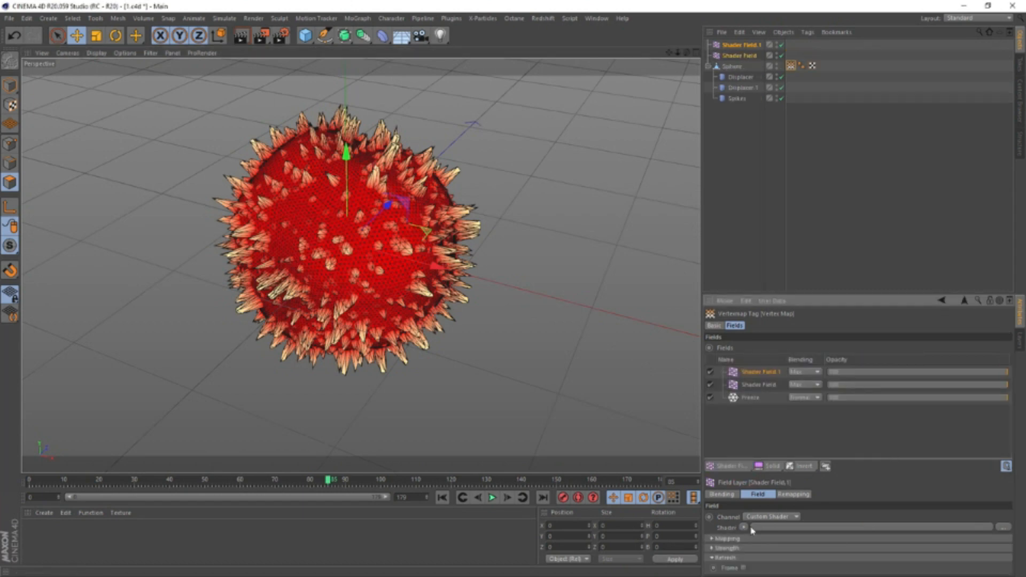
left_click(804, 372)
left_click(769, 380)
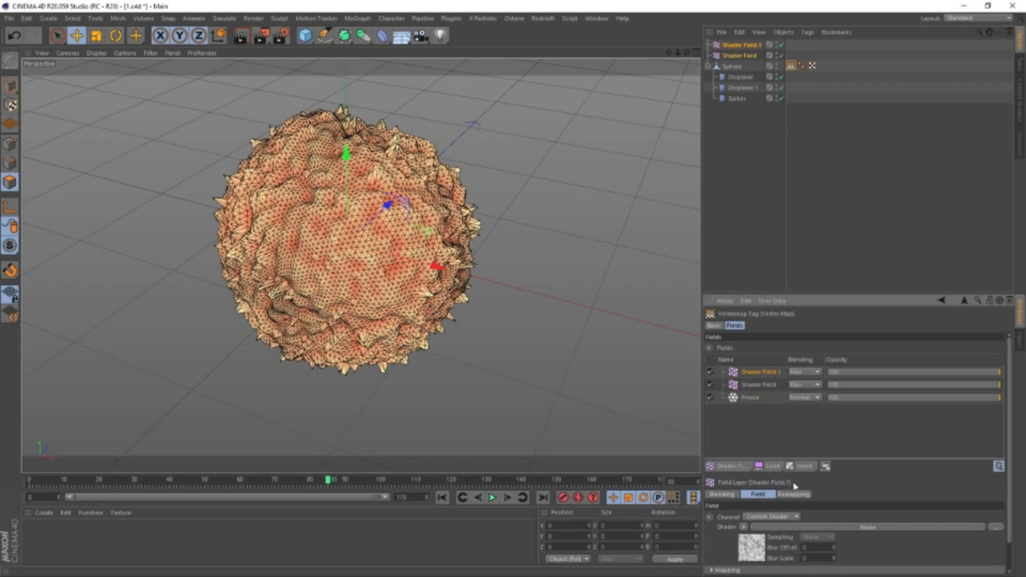
Raise the contrast of the second Shader Field's noise to 79 and greatly increase its Global Scale
left_click(756, 550)
left_click_drag(1011, 458, 1010, 473)
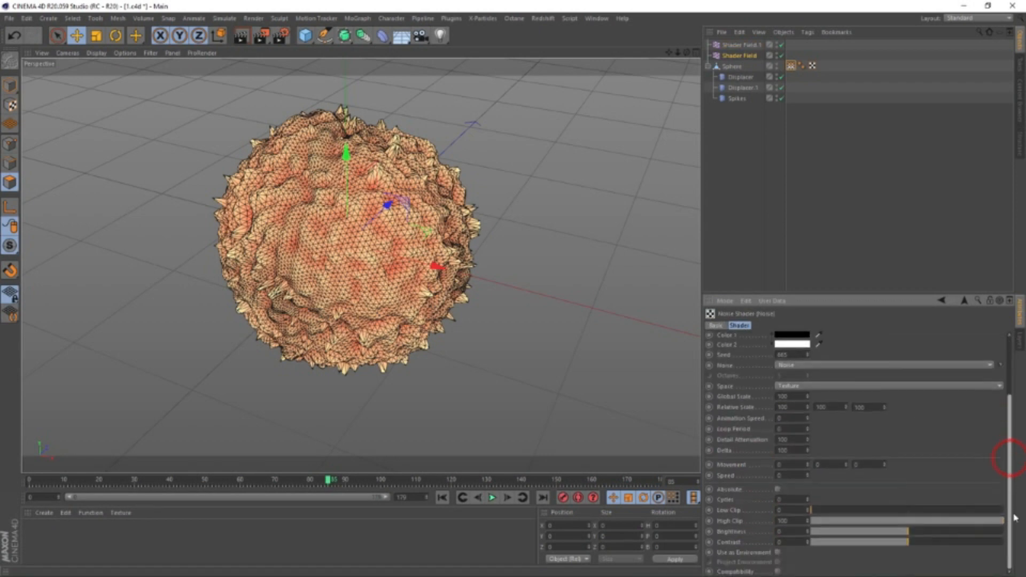
left_click_drag(911, 541, 986, 548)
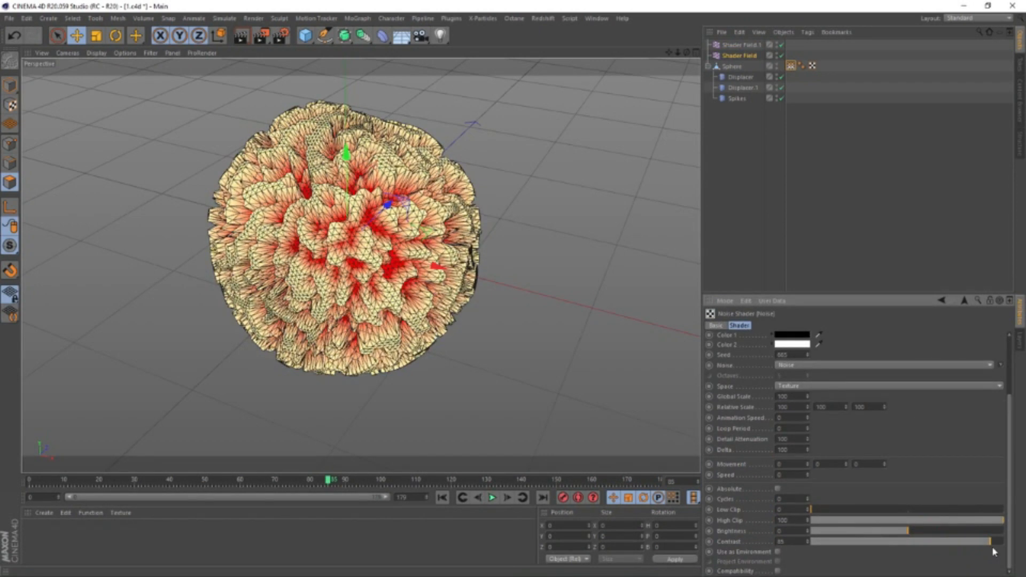
left_click_drag(807, 397, 913, 398)
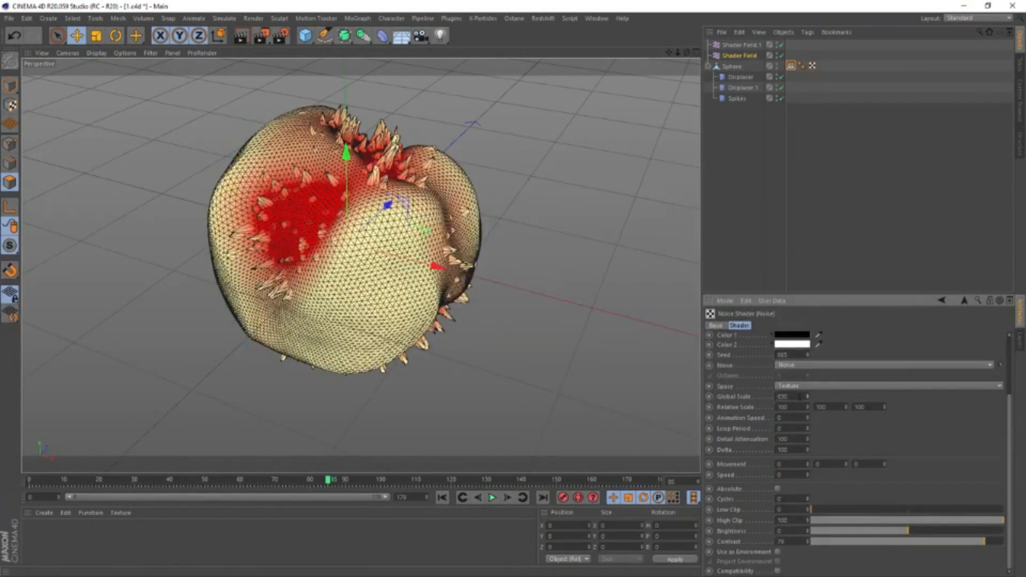
Try Subtract blending on the second Shader Field in the vertex map, and switch its blending to Min
left_click(964, 301)
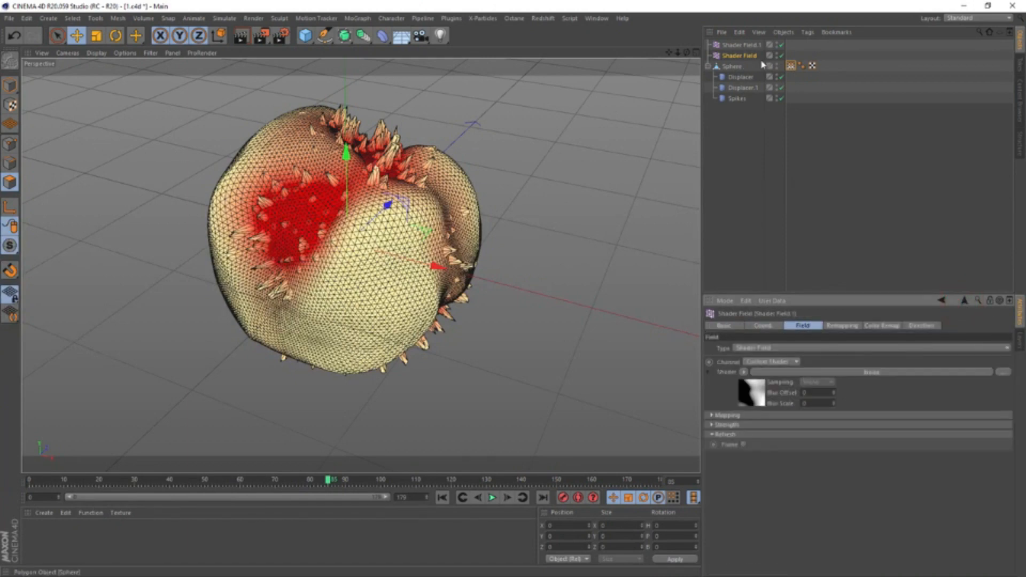
left_click(791, 65)
left_click(810, 373)
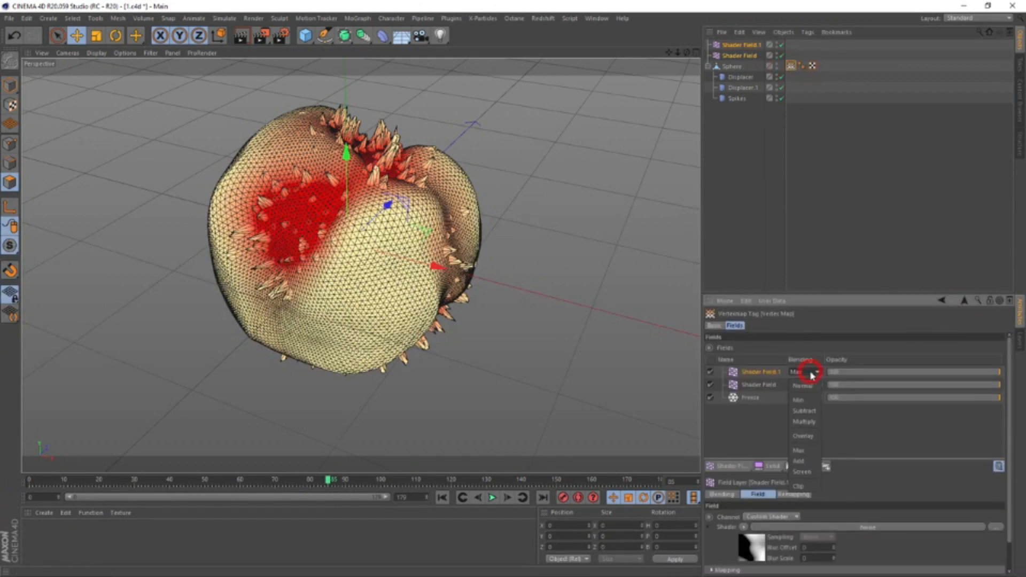
left_click(808, 411)
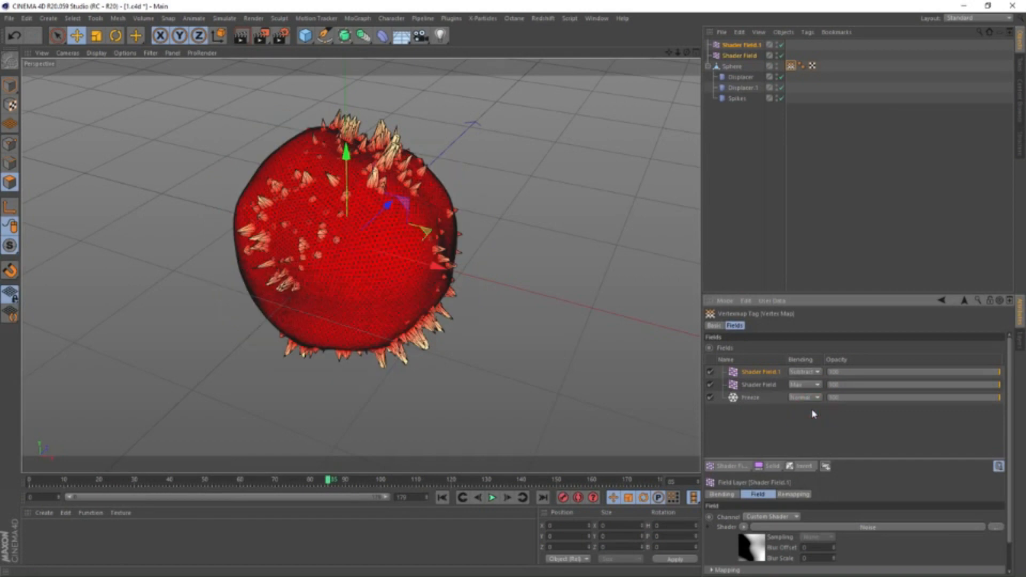
left_click_drag(487, 310, 678, 320, "alt")
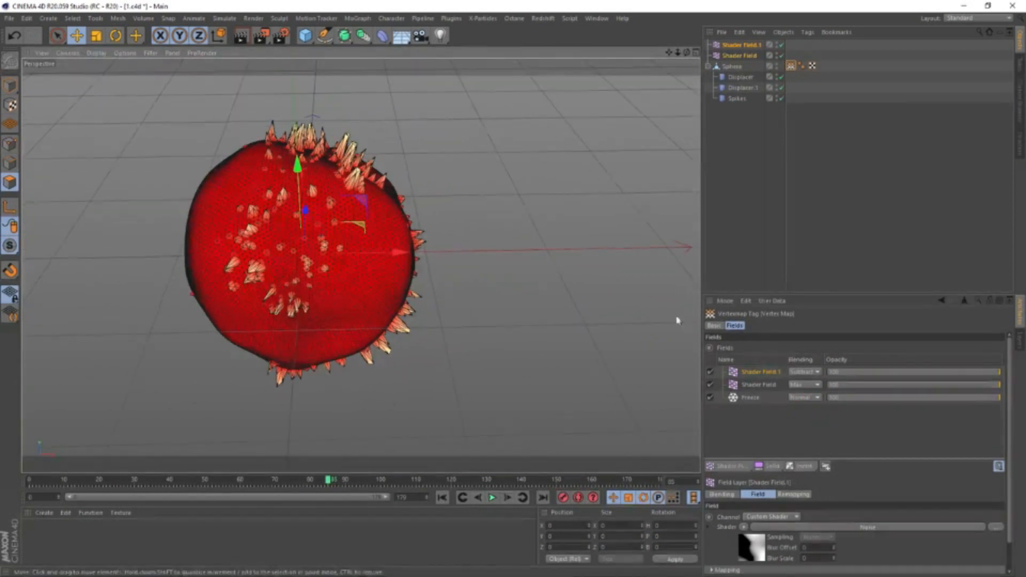
left_click(797, 373)
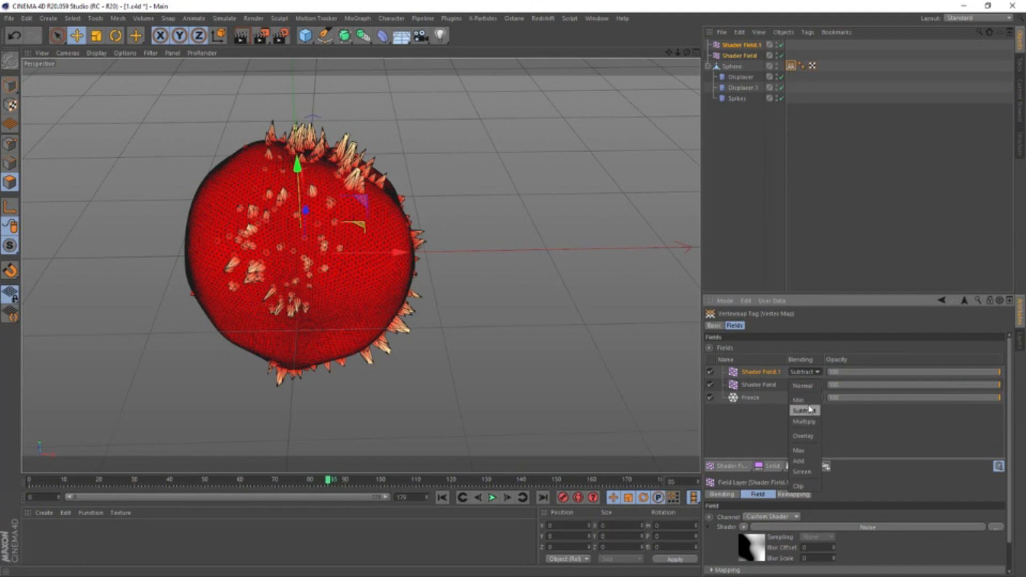
left_click(808, 404)
mouse_move(339, 253)
left_mouse_down("alt")
mouse_move(422, 244)
mouse_move(332, 246)
left_mouse_up("alt")
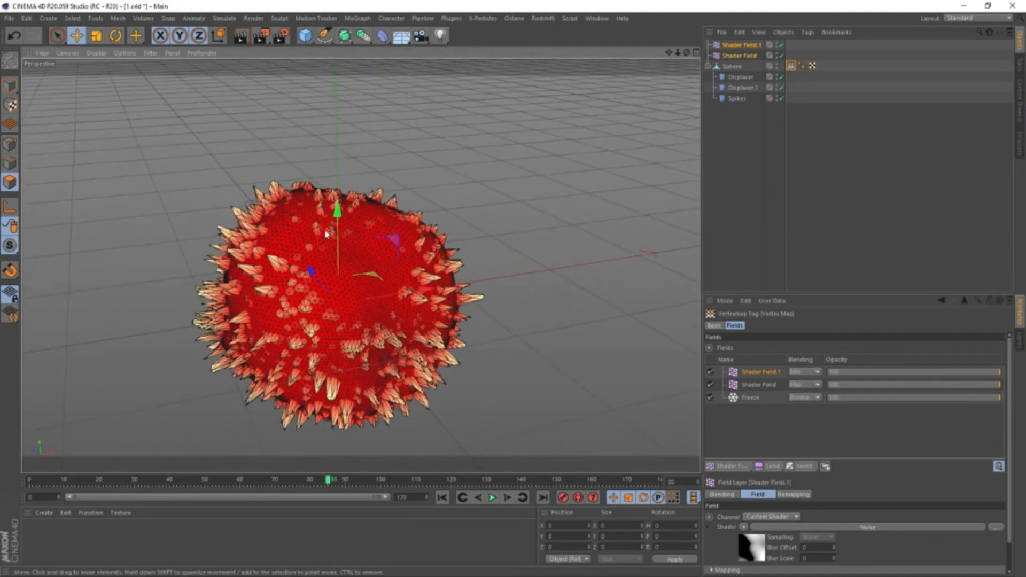
Add a Spherical Field to the vertex map's field list
left_click(751, 400)
left_click(740, 466)
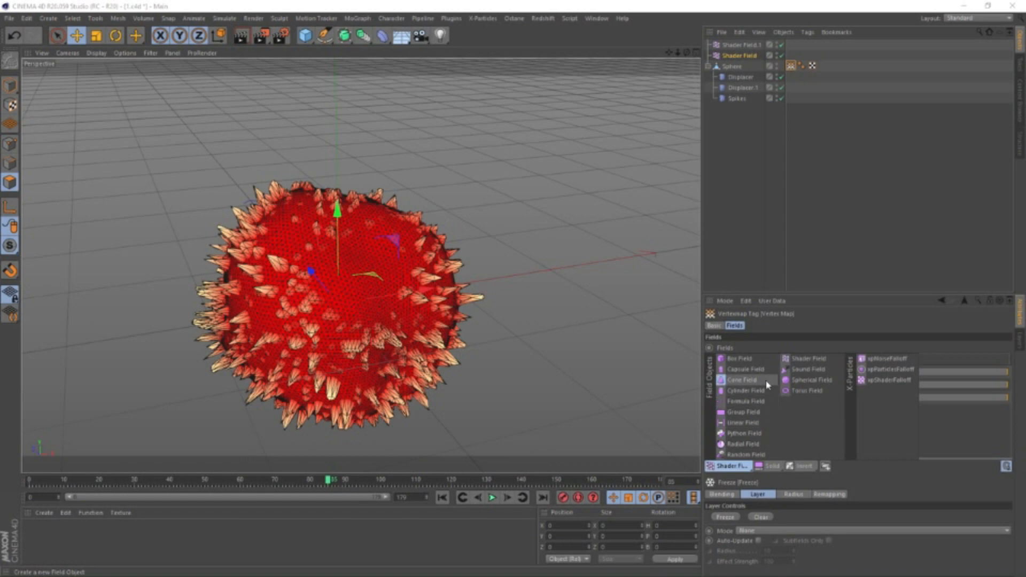
left_click(811, 380)
Select only the Spherical Field and move it straight up above the spiky sphere
key("e")
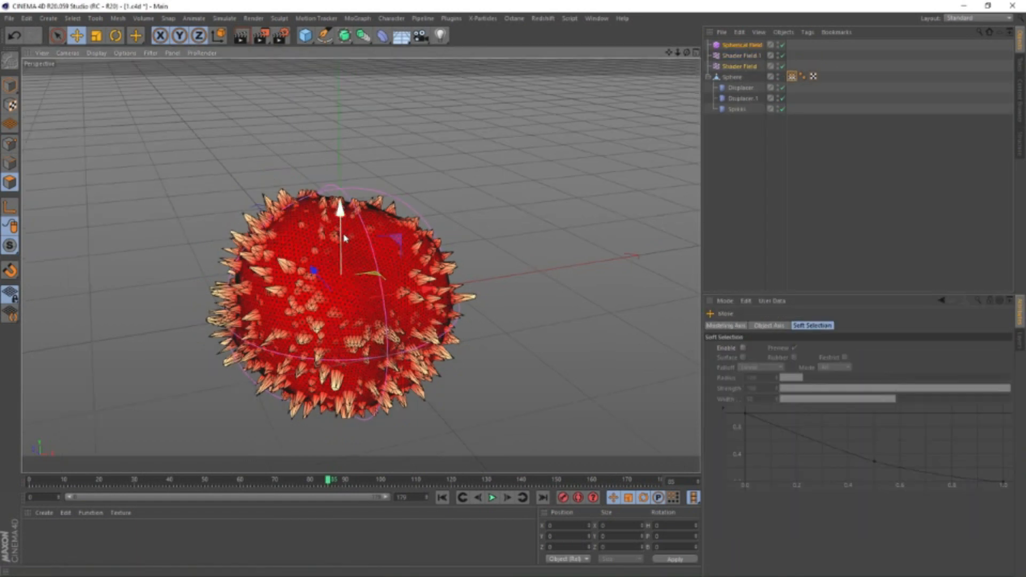
left_click_drag(344, 238, 330, 87)
key("ctrl+z")
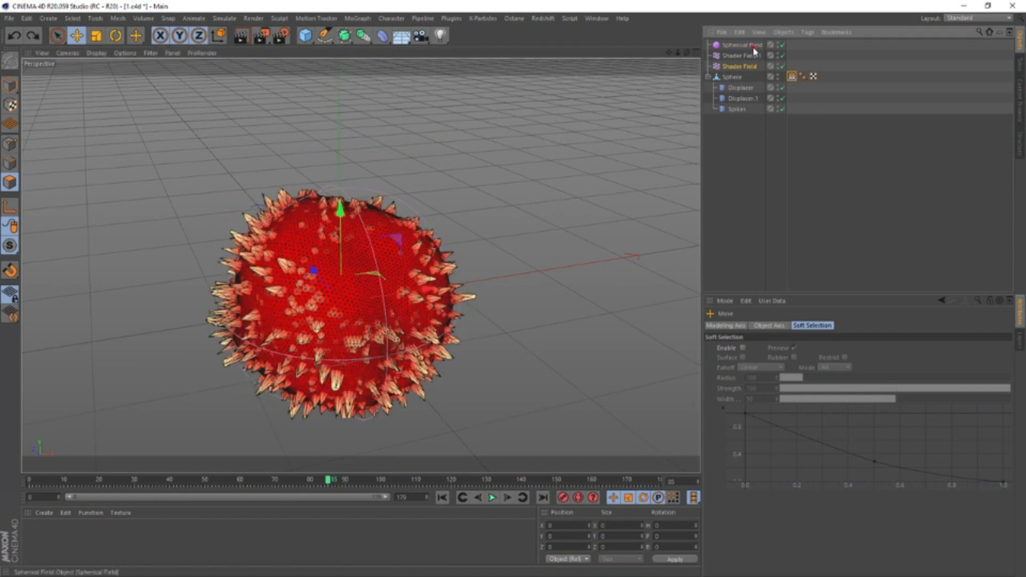
left_click(754, 46)
left_click_drag(340, 211, 322, 158)
Record keyframes for the Spherical Field at frame 0 and frame 10
mouse_move(31, 480)
left_mouse_down()
mouse_move(133, 485)
mouse_move(29, 484)
left_mouse_up()
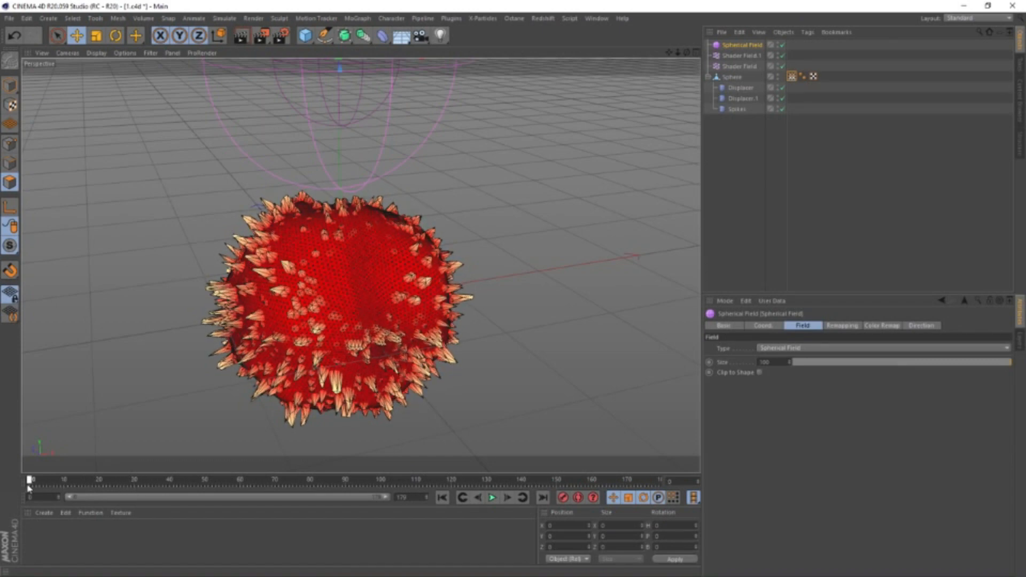
left_click(560, 499)
left_click(62, 479)
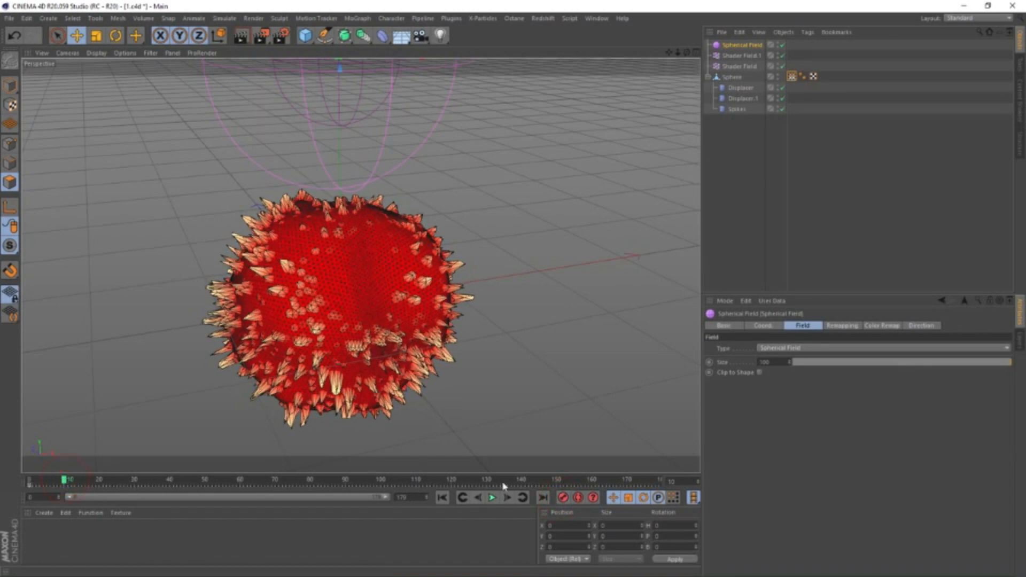
left_click(561, 498)
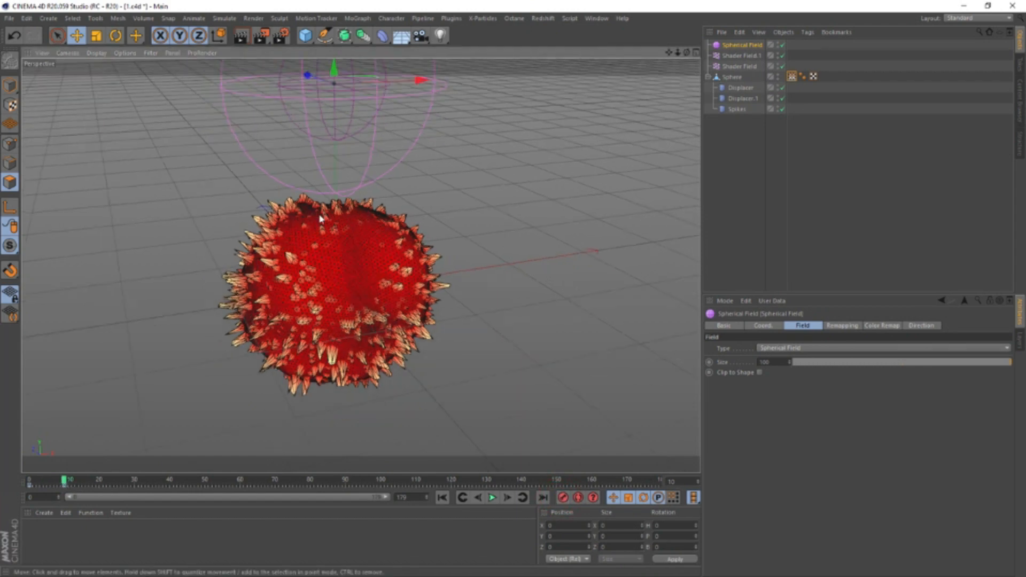
Raise the Spherical Field at frame 10 and record a keyframe, and lower it toward the sphere at an early in-between frame
left_click_drag(322, 219, 342, 262, "alt")
left_click_drag(332, 123, 337, 71)
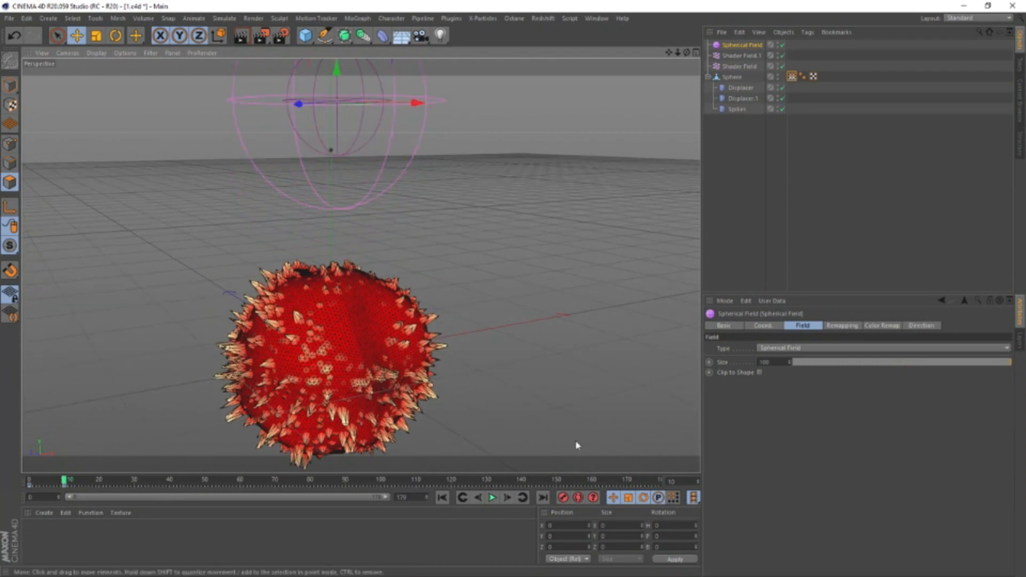
left_click(564, 498)
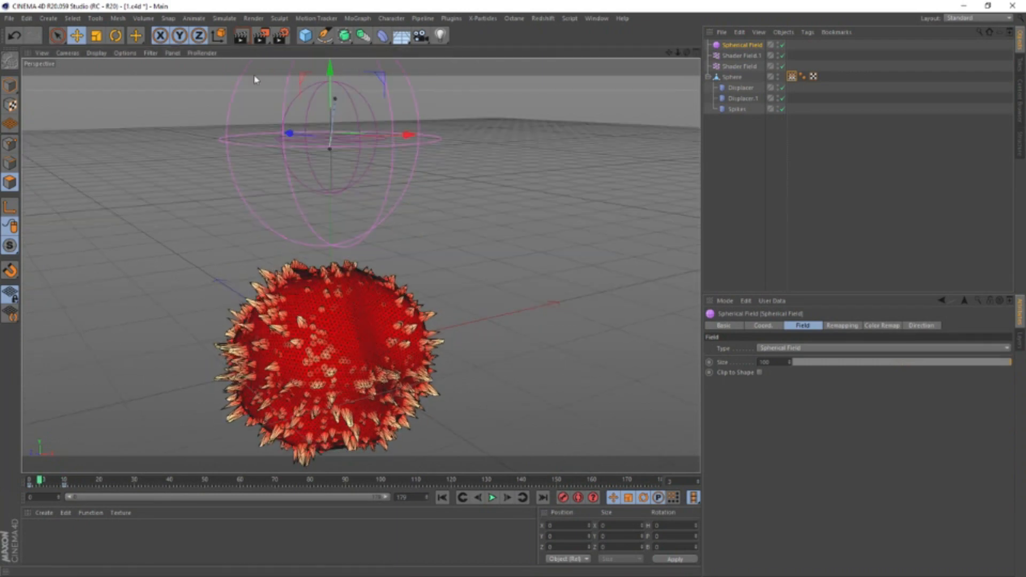
left_click_drag(330, 84, 331, 134)
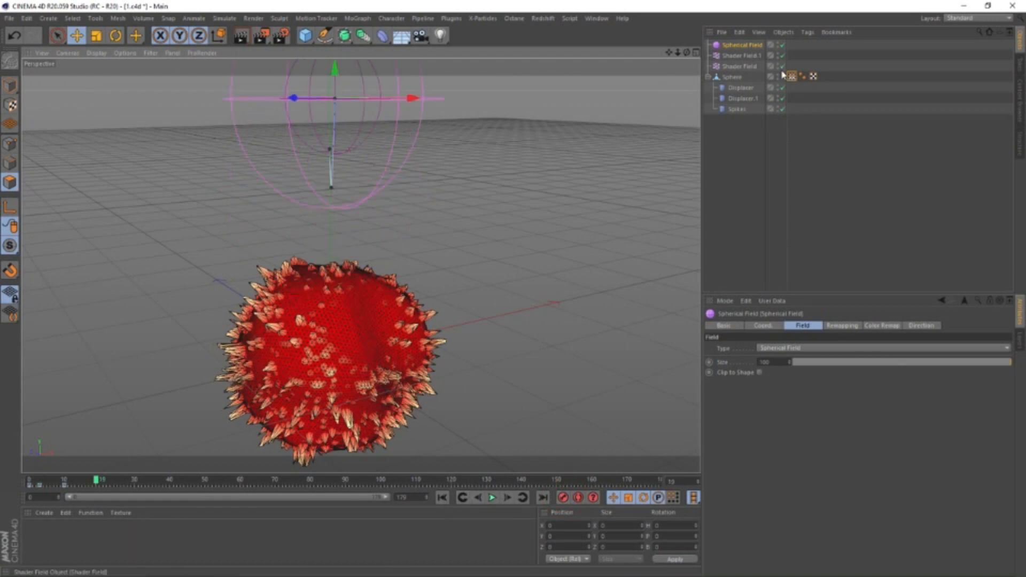
Set the mode of the Freeze layer in the sphere's vertex map to Grow
left_click(791, 76)
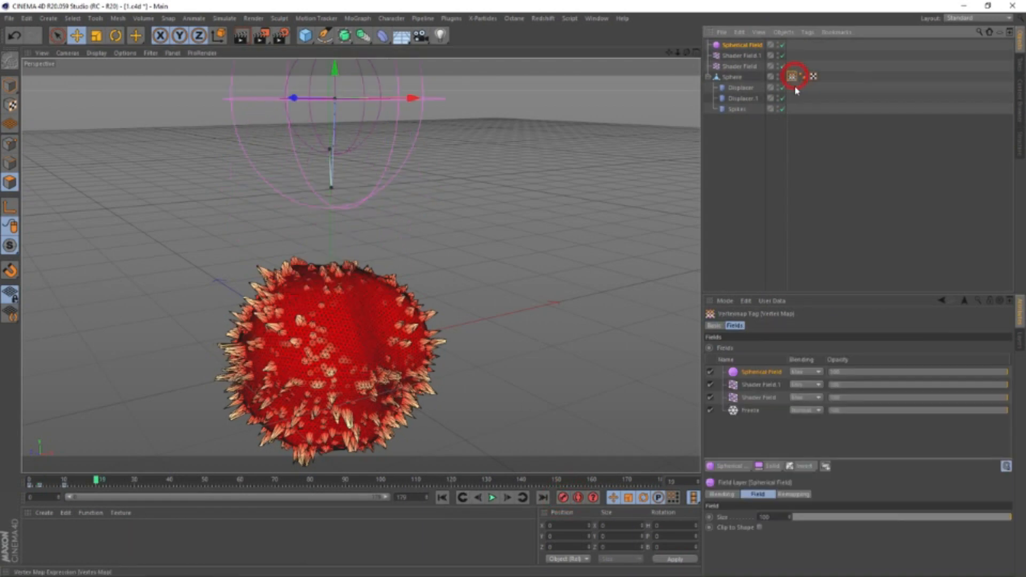
left_click(750, 411)
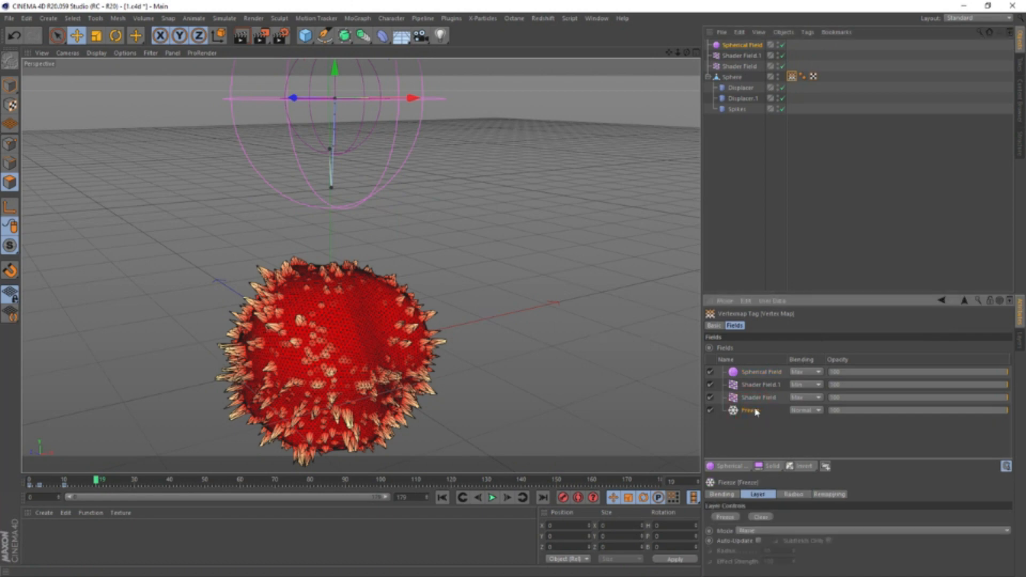
left_click(756, 531)
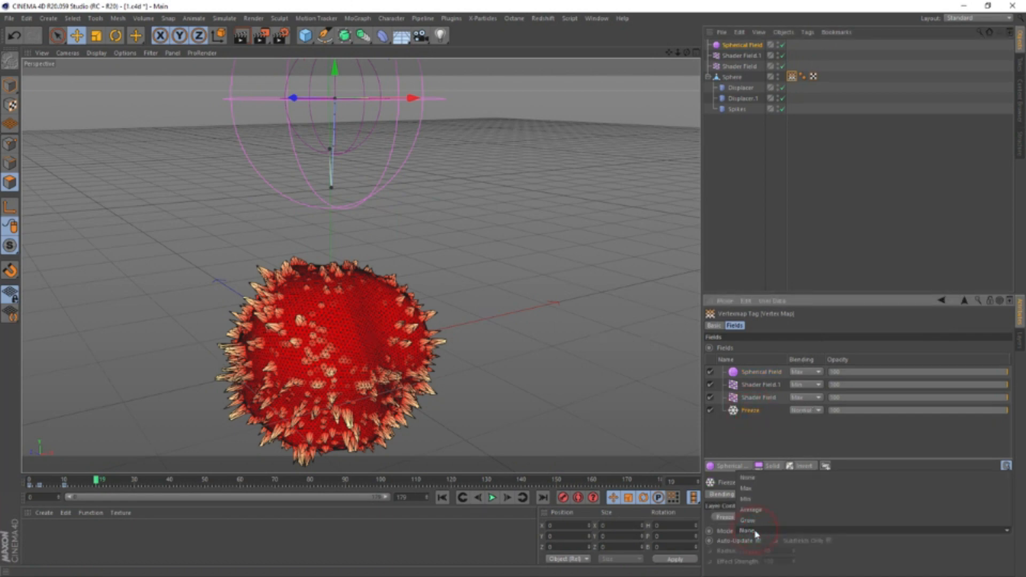
left_click(782, 521)
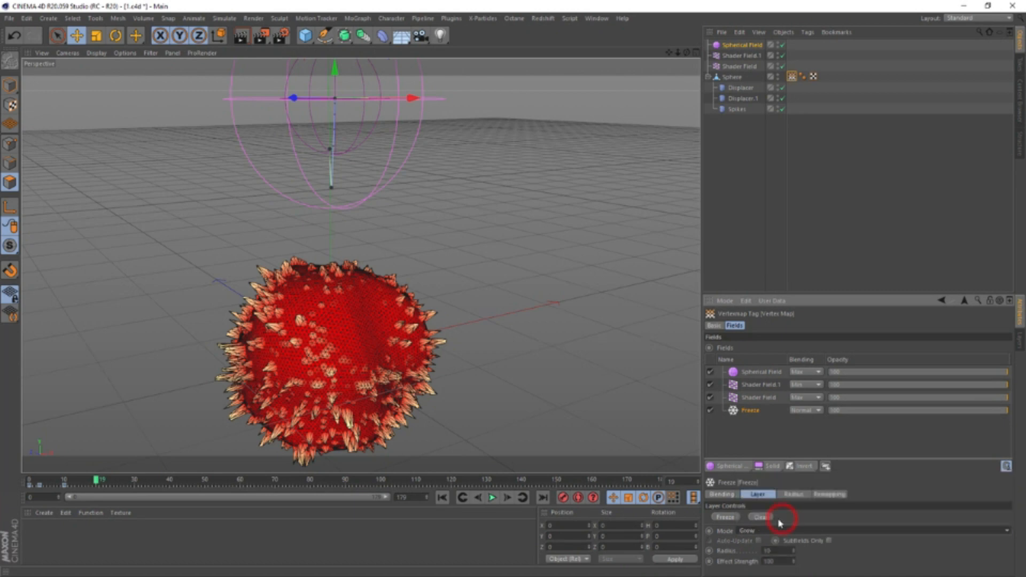
Disable both Shader Field layers in the vertex map and play the animation to check the Freeze growth alone
left_click(710, 384)
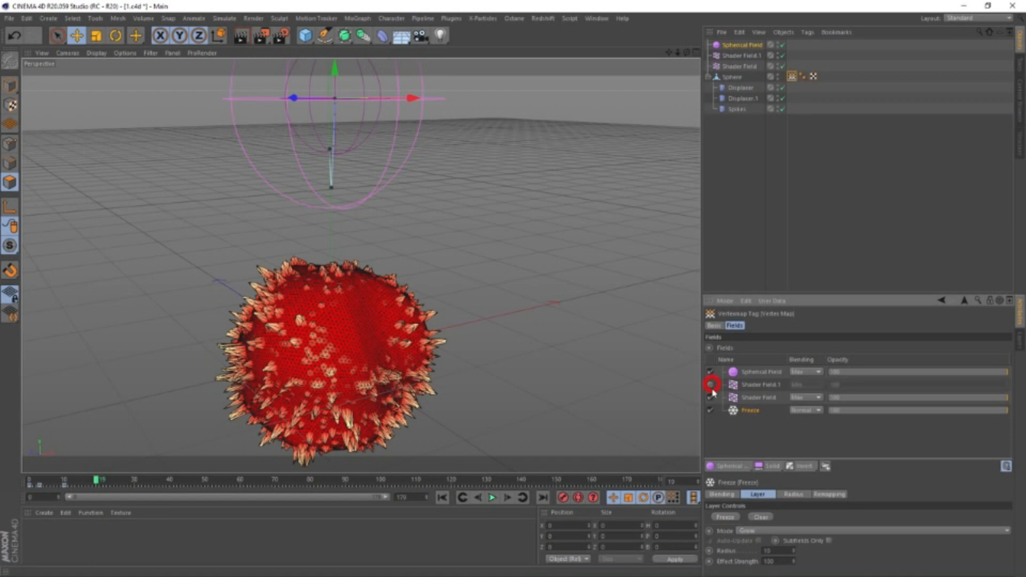
left_click(710, 397)
left_click(492, 497)
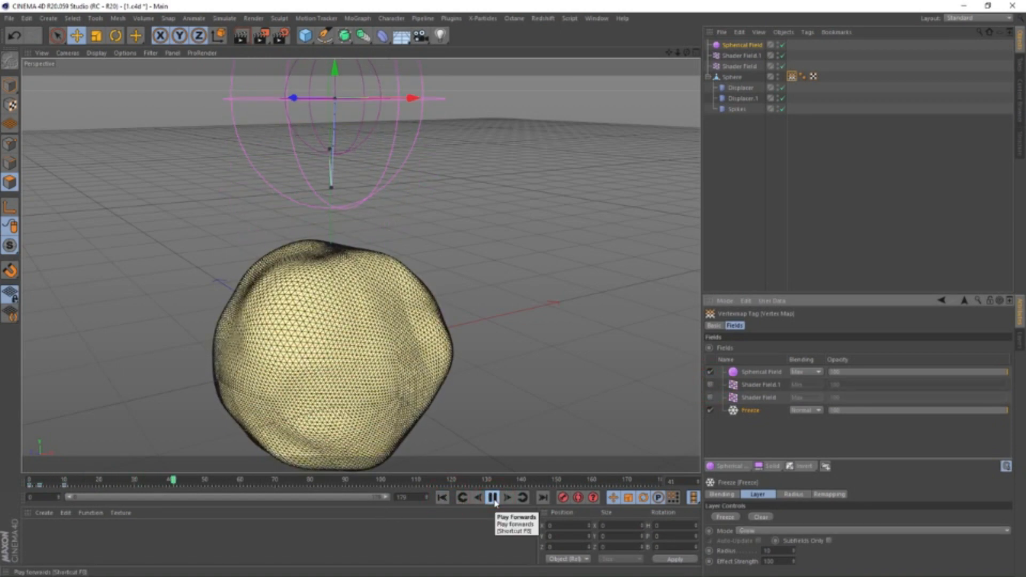
left_click(492, 498)
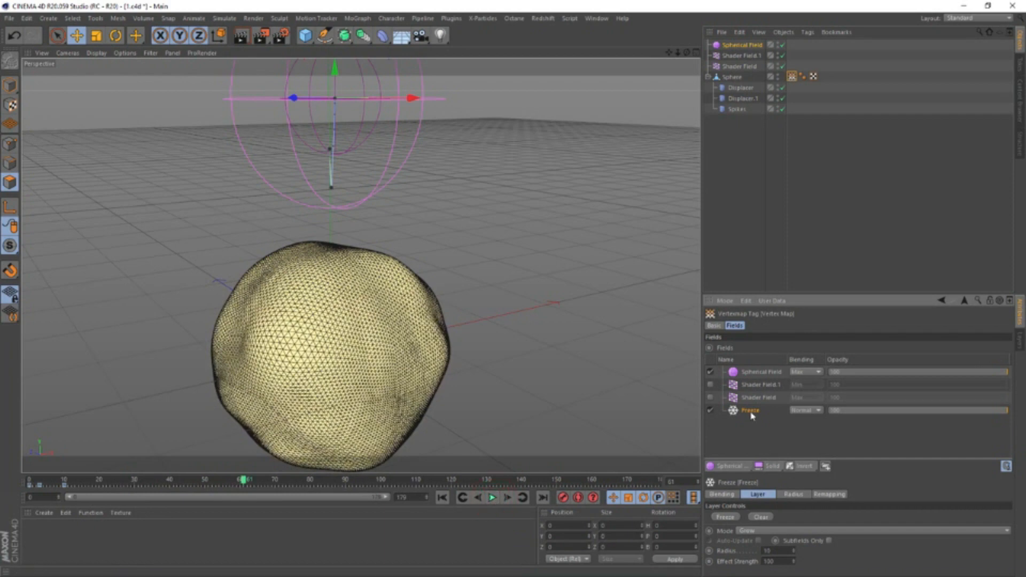
Move the Freeze layer directly below the Spherical Field, enable both Shader Field layers, and replay the animation from the start
left_click_drag(751, 416, 754, 384)
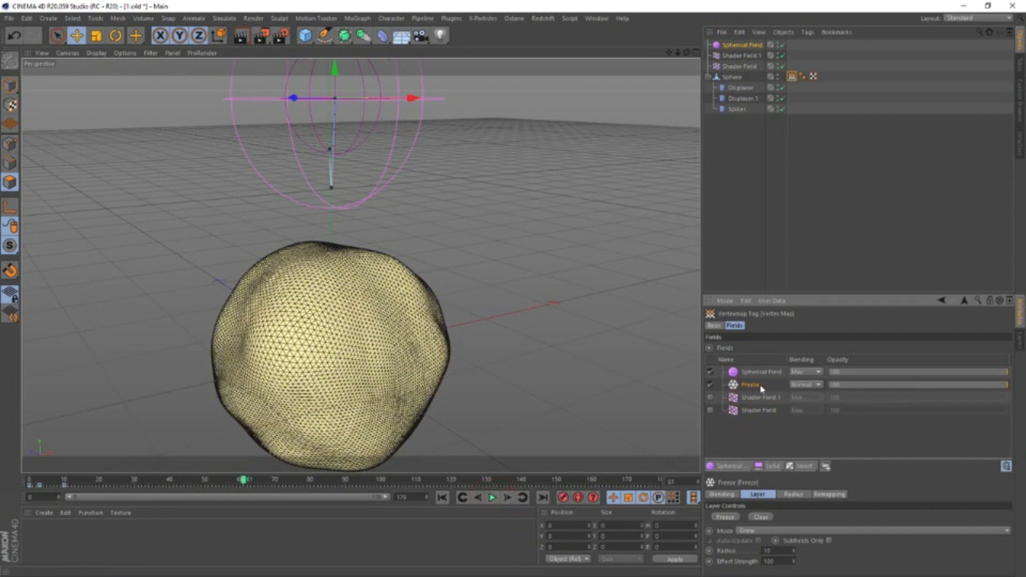
left_click(709, 397)
left_click(709, 409)
left_click(442, 497)
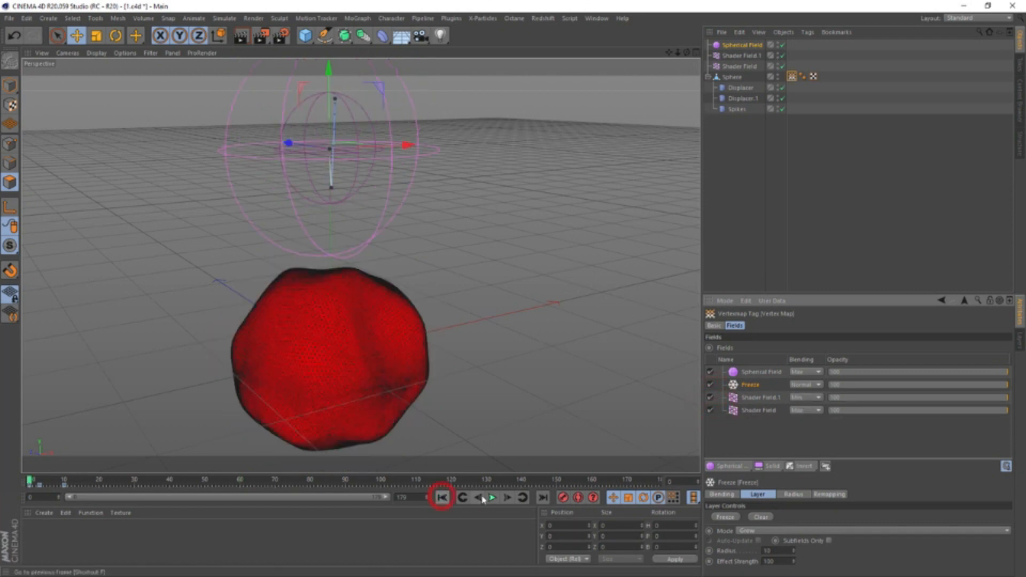
left_click(492, 497)
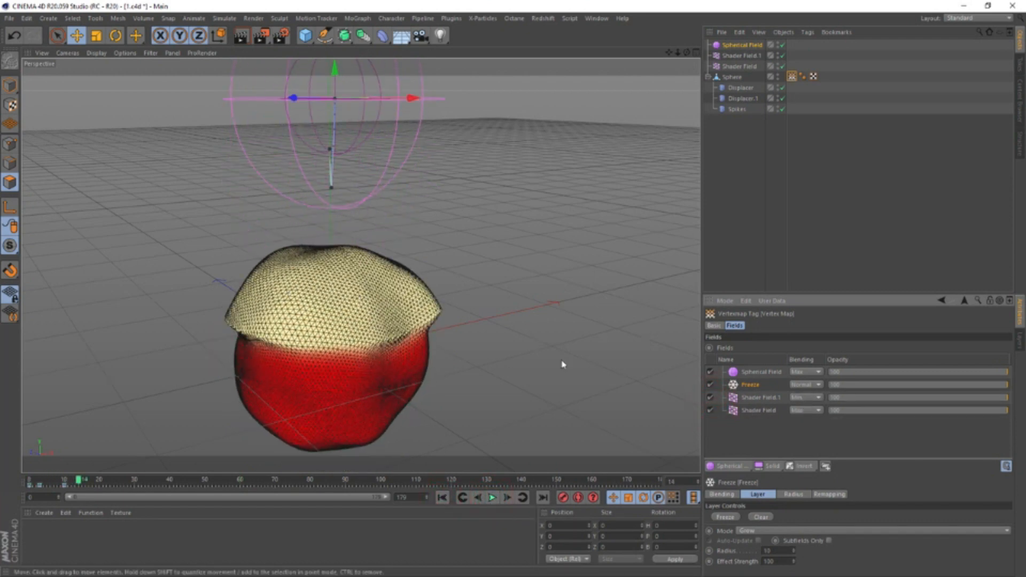
Switch the Freeze and Spherical Field layers off and back on to compare their effect on the spikes
left_click(709, 384)
left_click(710, 372)
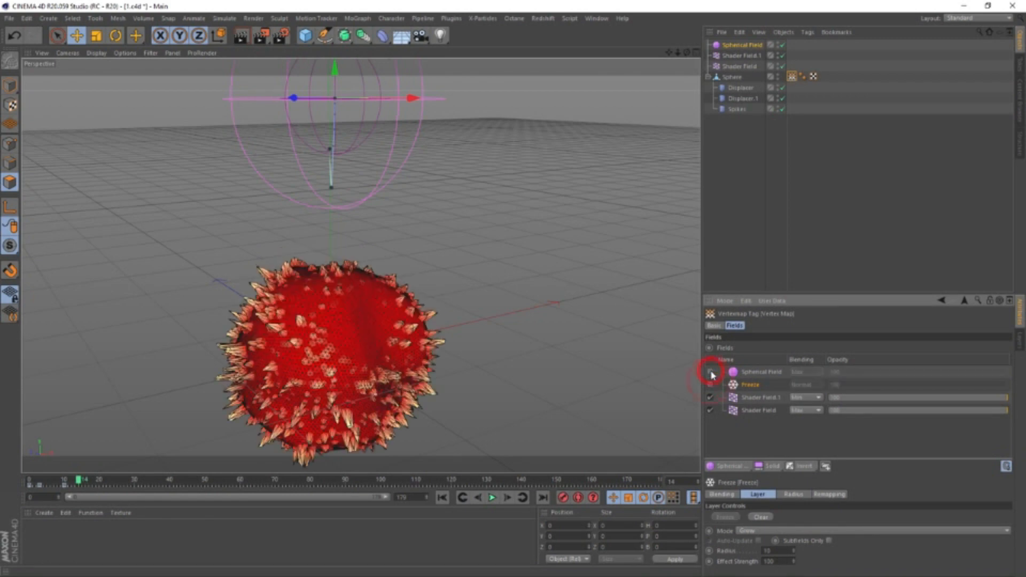
left_click(709, 371)
left_click(709, 384)
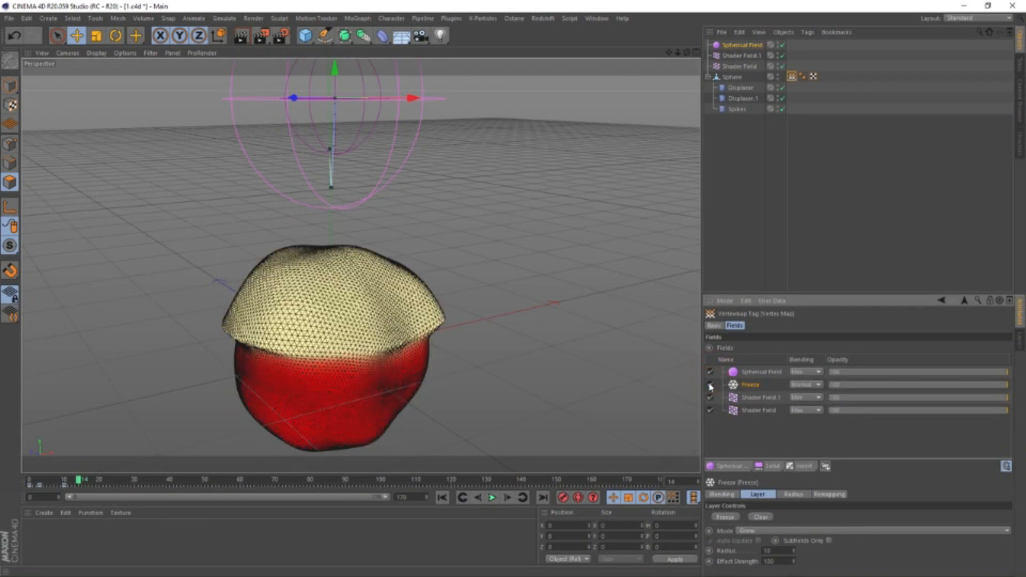
Try Min, Subtract and Multiply blending on the Freeze layer, and leave it set to Min
left_click(811, 385)
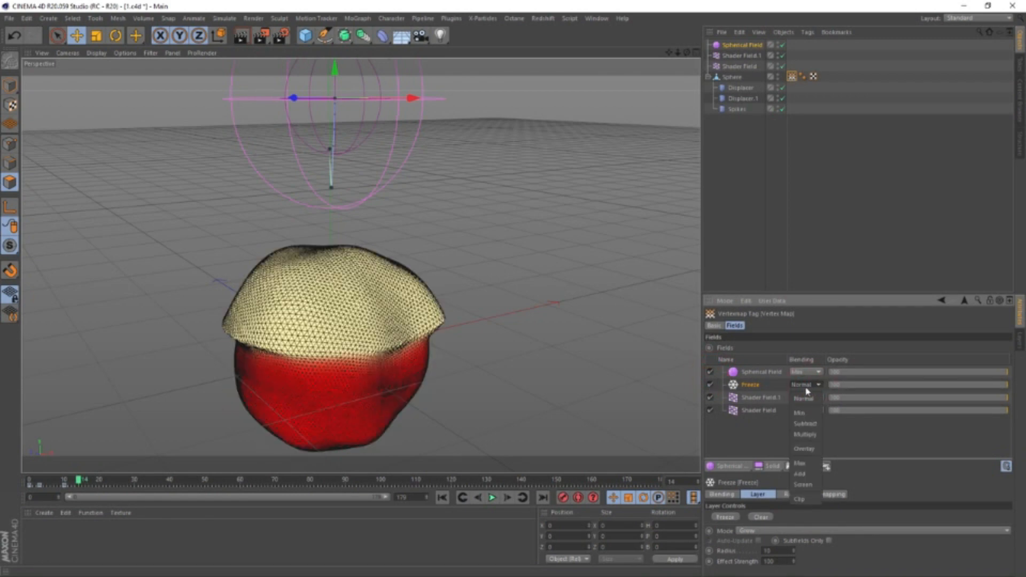
left_click(799, 412)
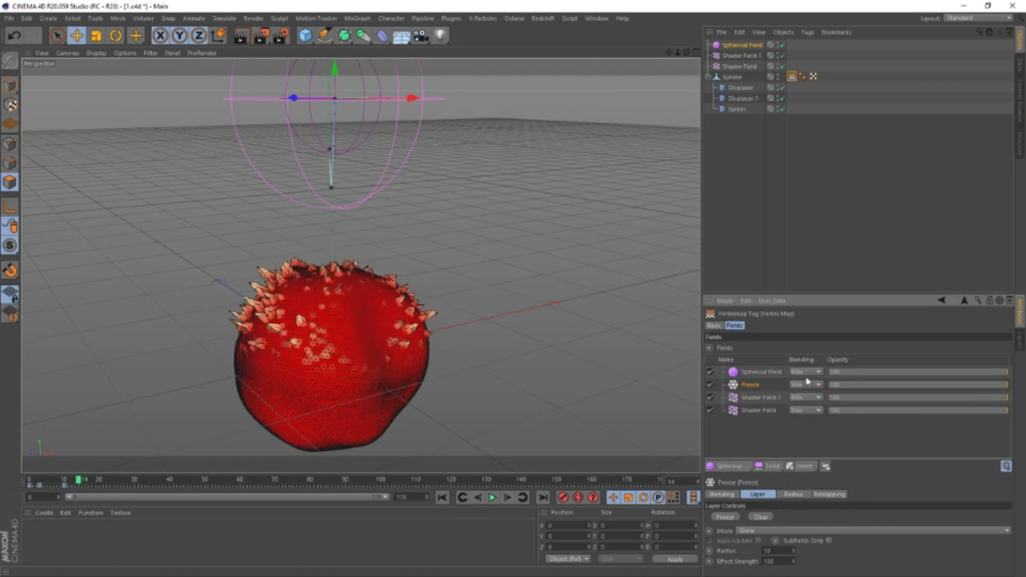
left_click(806, 382)
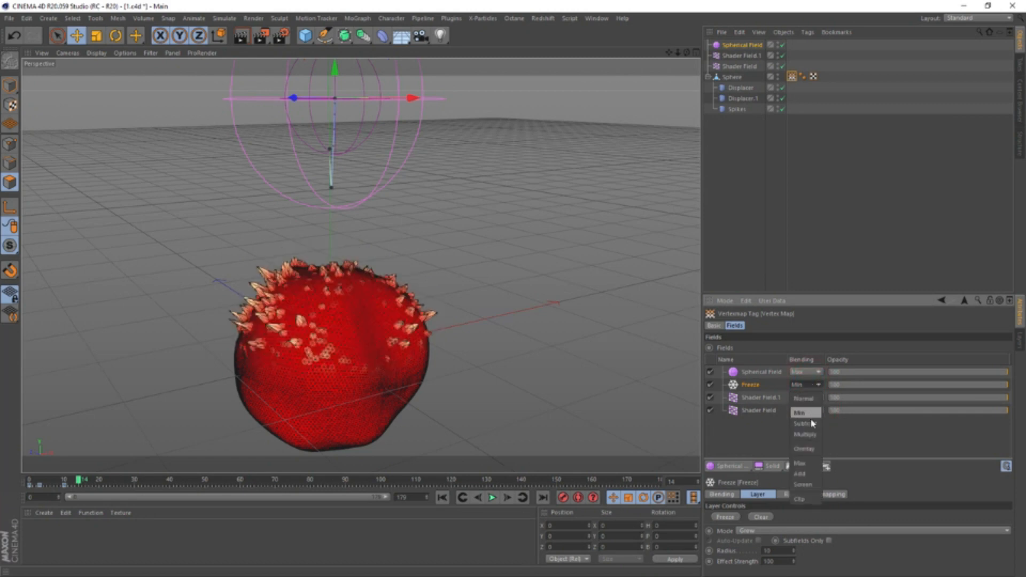
left_click(812, 423)
left_click(804, 385)
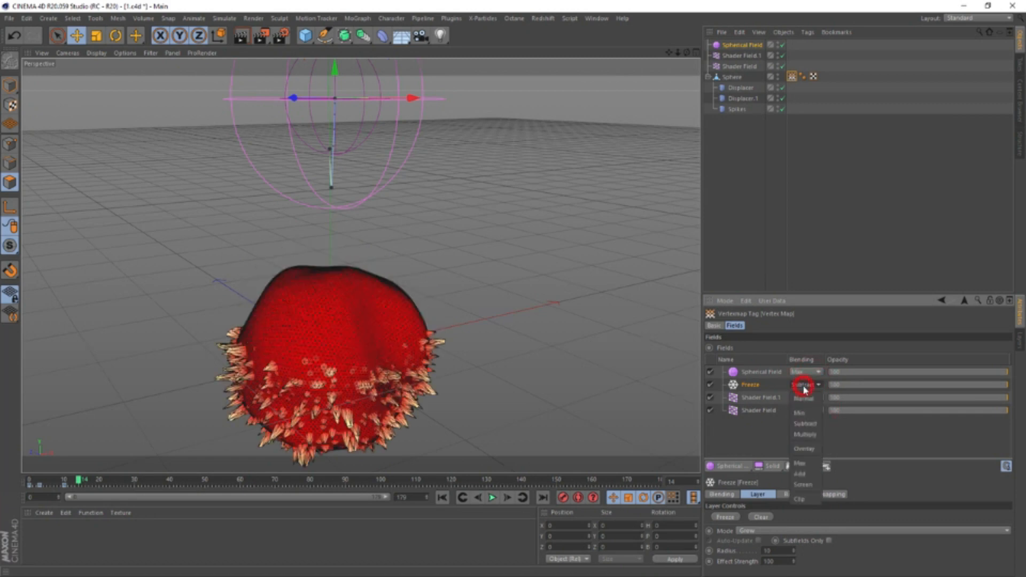
left_click(806, 434)
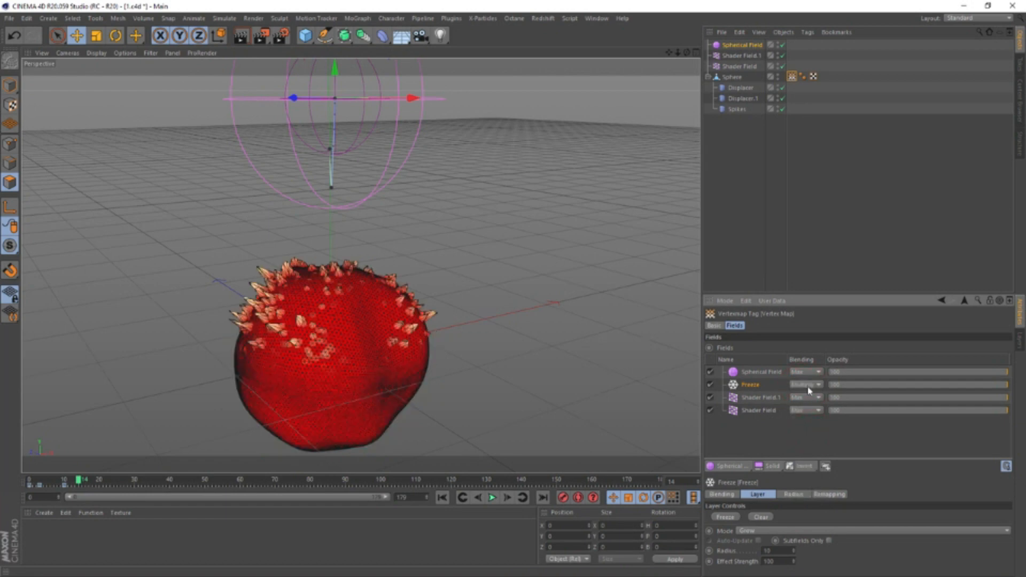
left_click(808, 387)
left_click(805, 411)
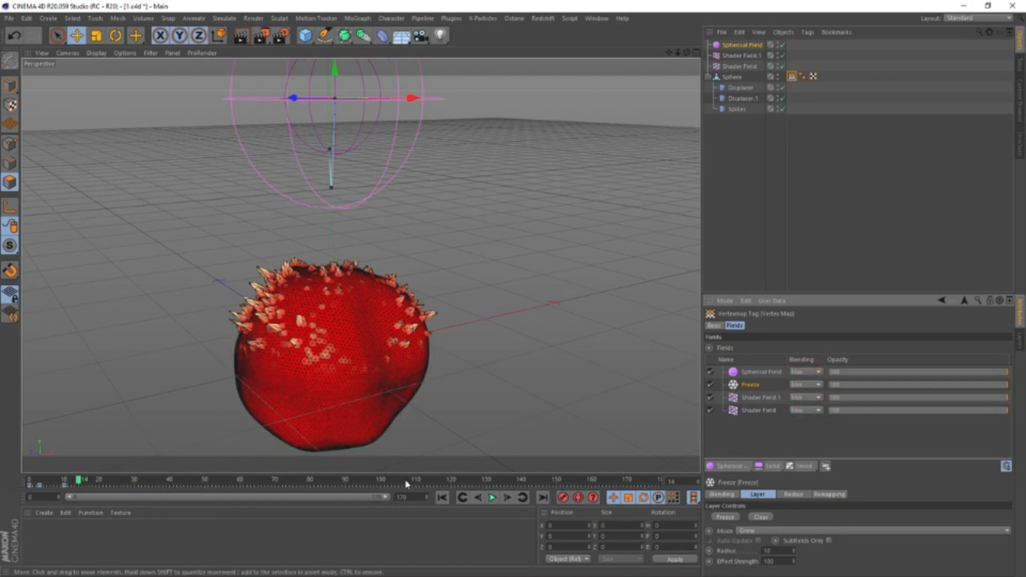
Play the animation to inspect the spike growth, and set the Freeze layer's radius to 15
left_click(491, 498)
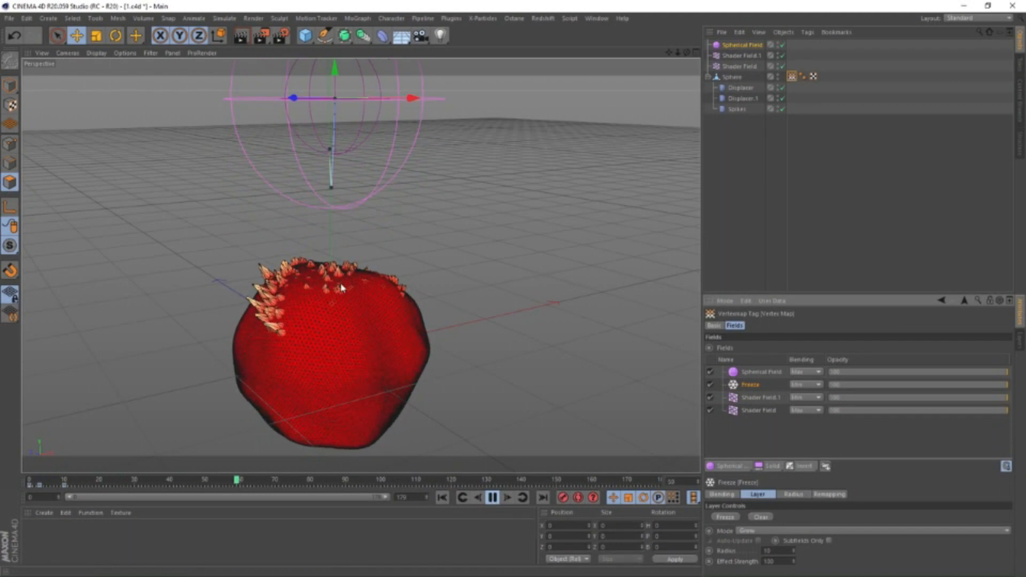
left_click_drag(342, 289, 458, 278, "alt")
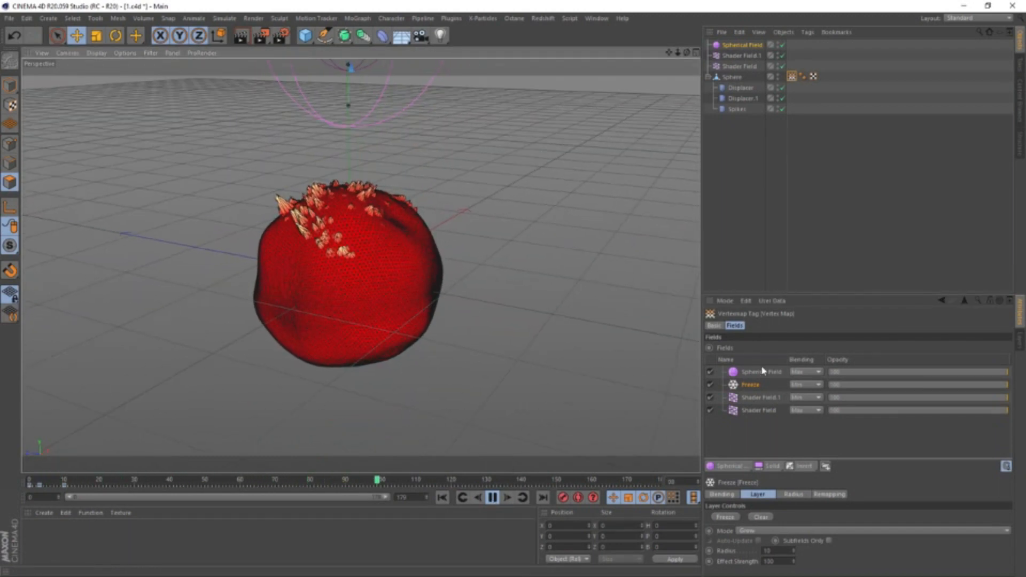
left_click(755, 384)
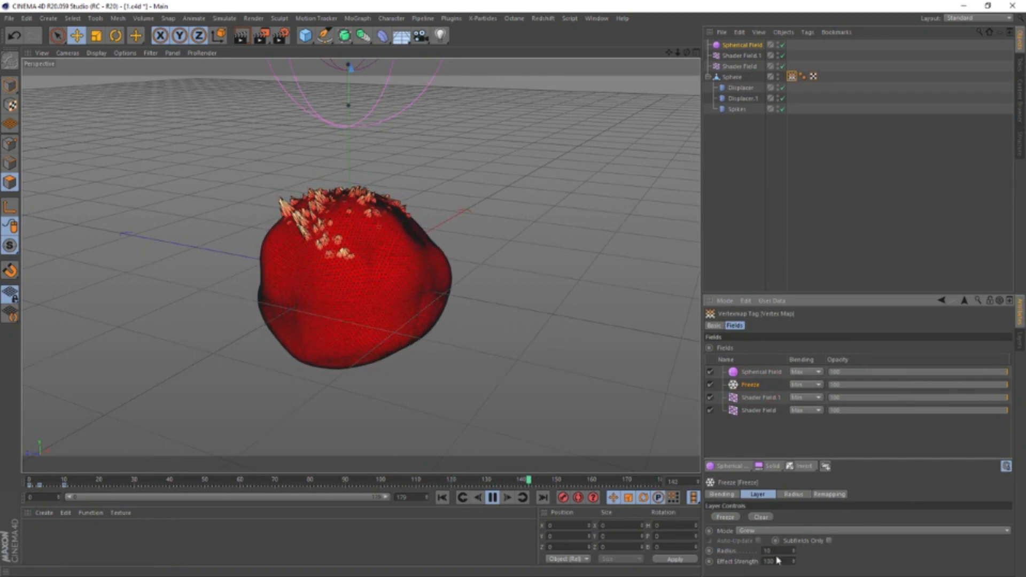
type("15")
key("Return")
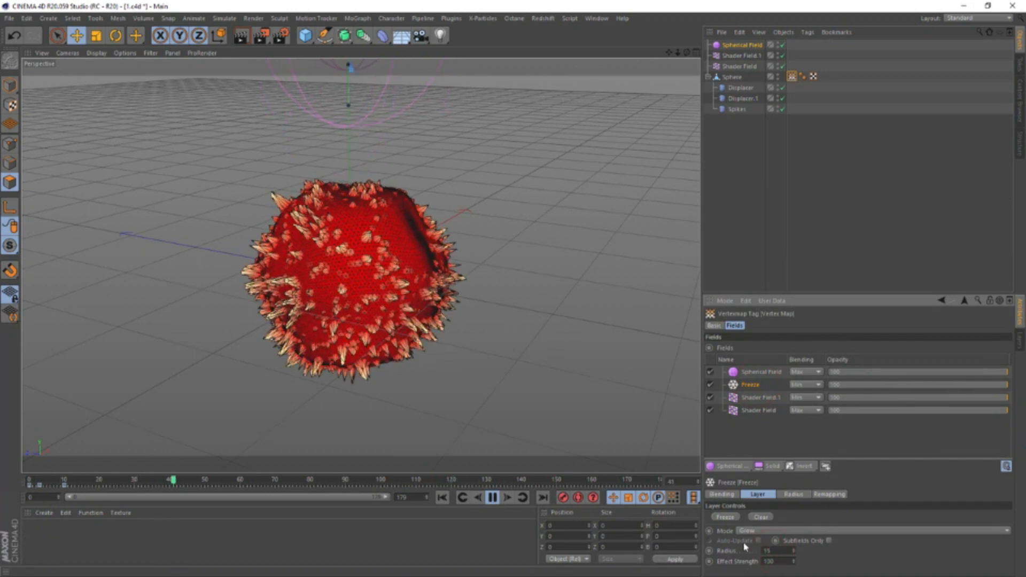
Set the Freeze layer's radius to 12 and replay the growth from the start
left_click(471, 498)
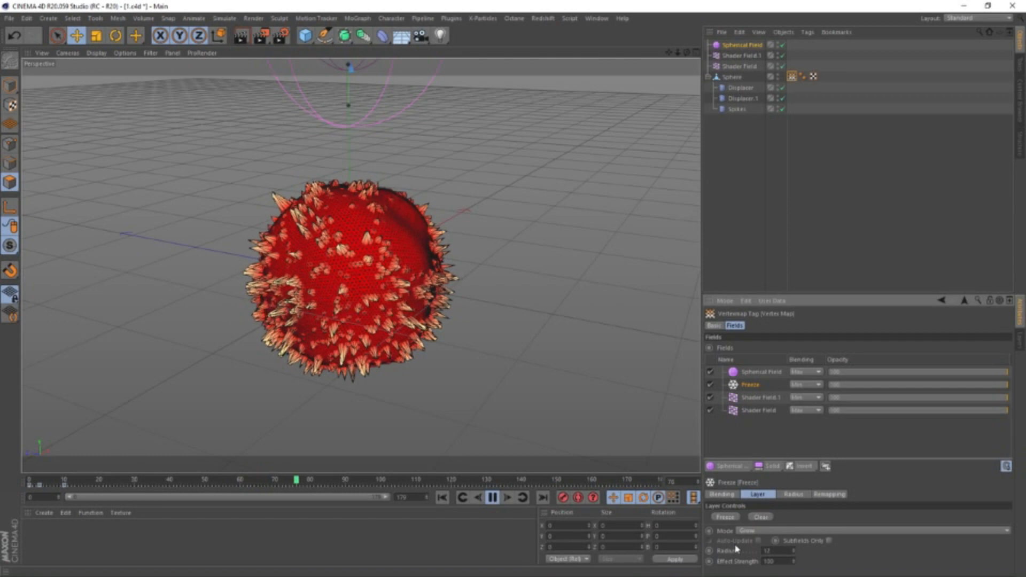
left_click(443, 498)
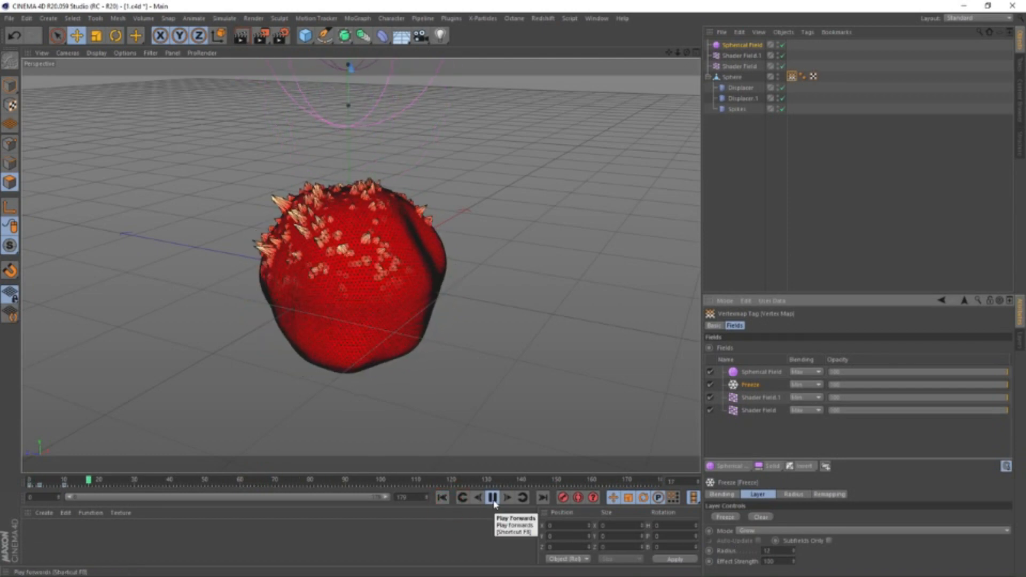
left_click(493, 497)
Add a Delay layer in Spring mode on top of the vertex map's fields and play the animation from the start
left_click(803, 465)
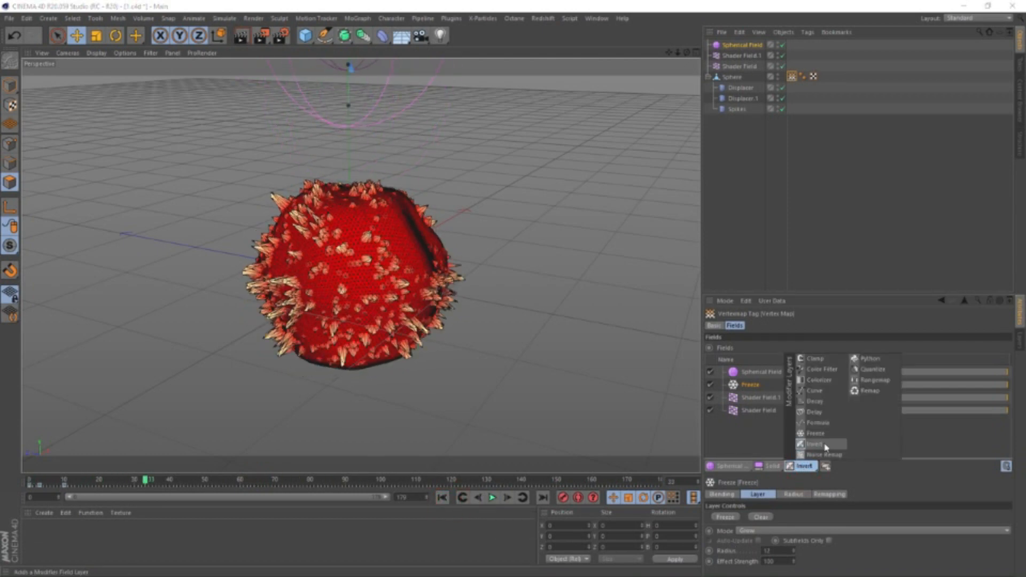
left_click(814, 412)
left_click(789, 517)
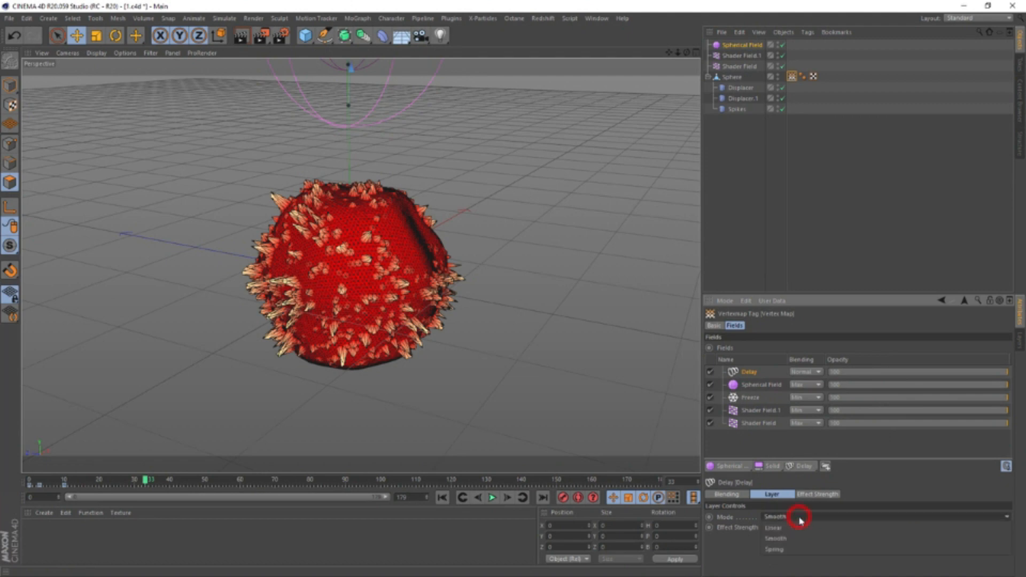
left_click(796, 546)
left_click(442, 497)
left_click(492, 497)
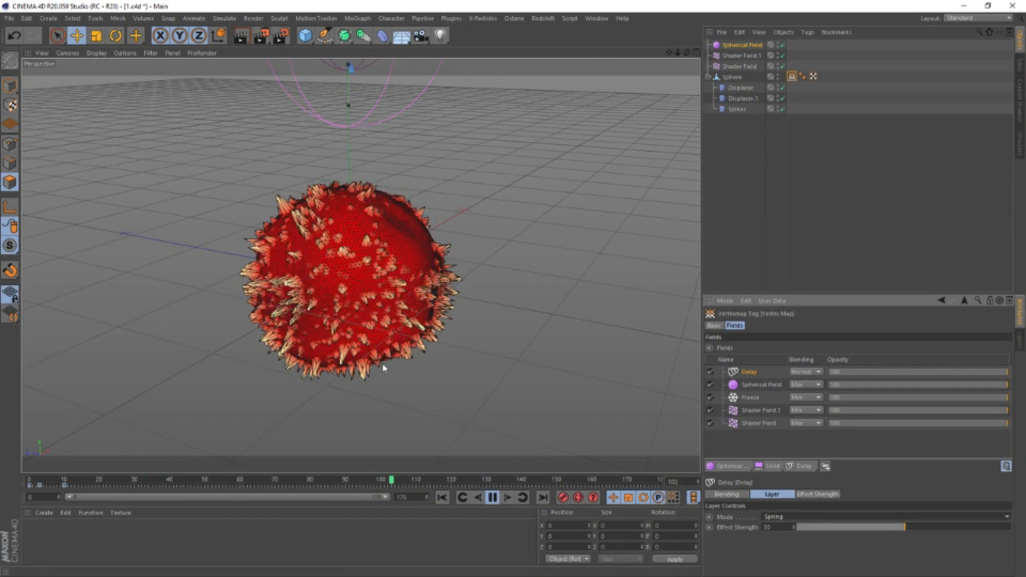
left_click(492, 497)
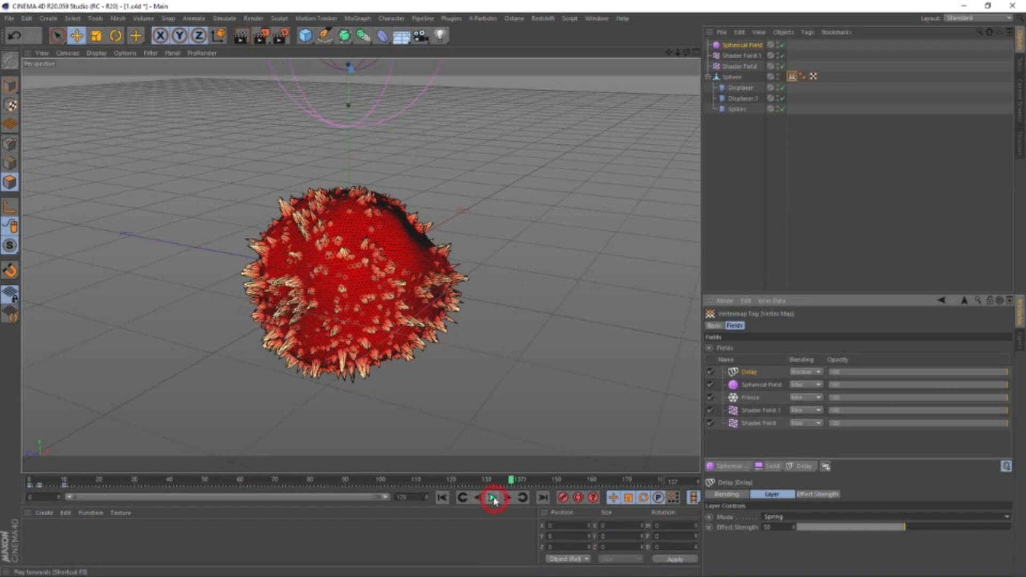
Add a camera, look through it, and set its X, Y and Z position and its heading and pitch rotation to 0
left_click(420, 35)
left_click(781, 45)
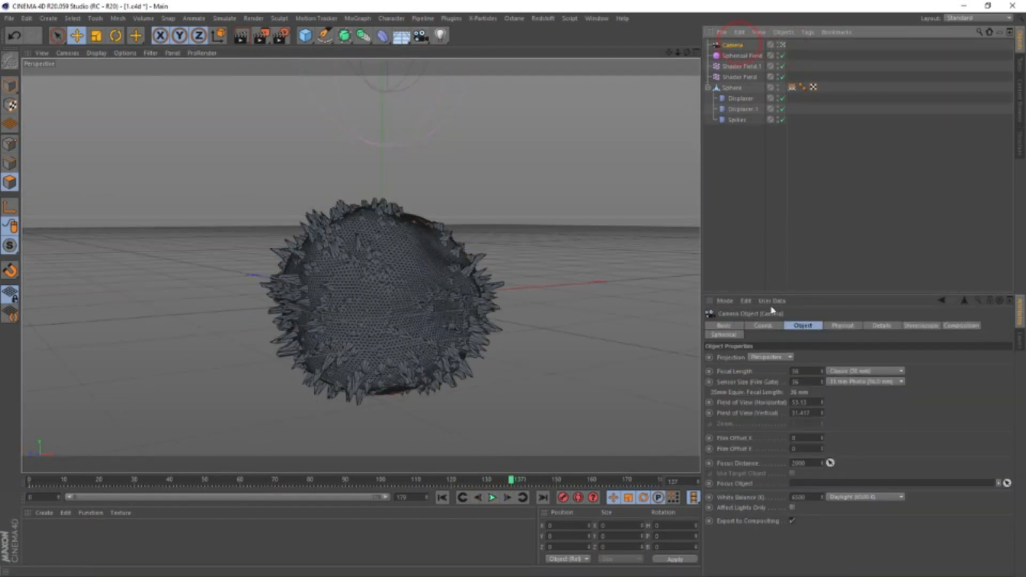
left_click(762, 326)
type("0")
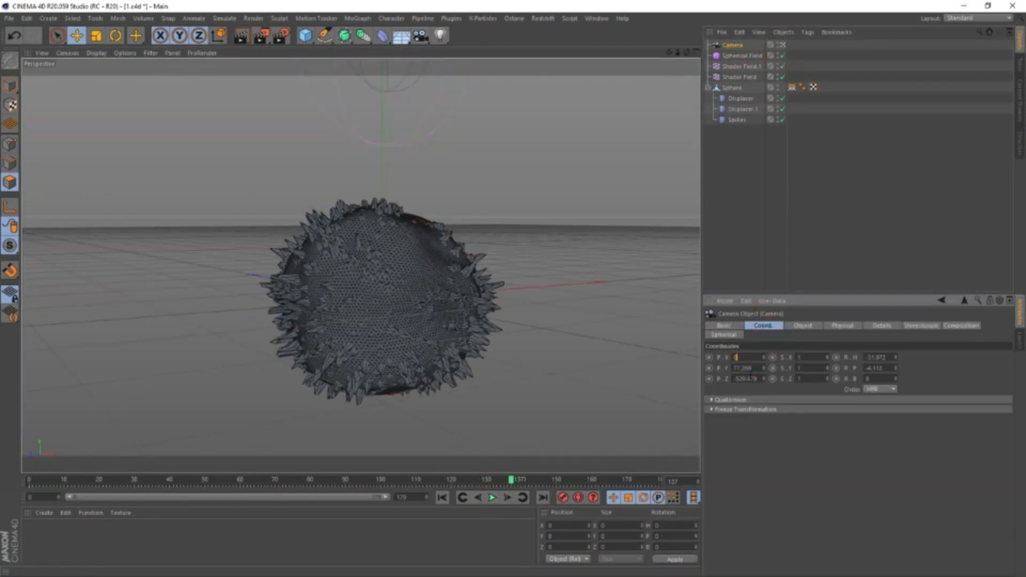
left_click(744, 367)
type("0")
left_click(751, 378)
type("0")
left_click(879, 368)
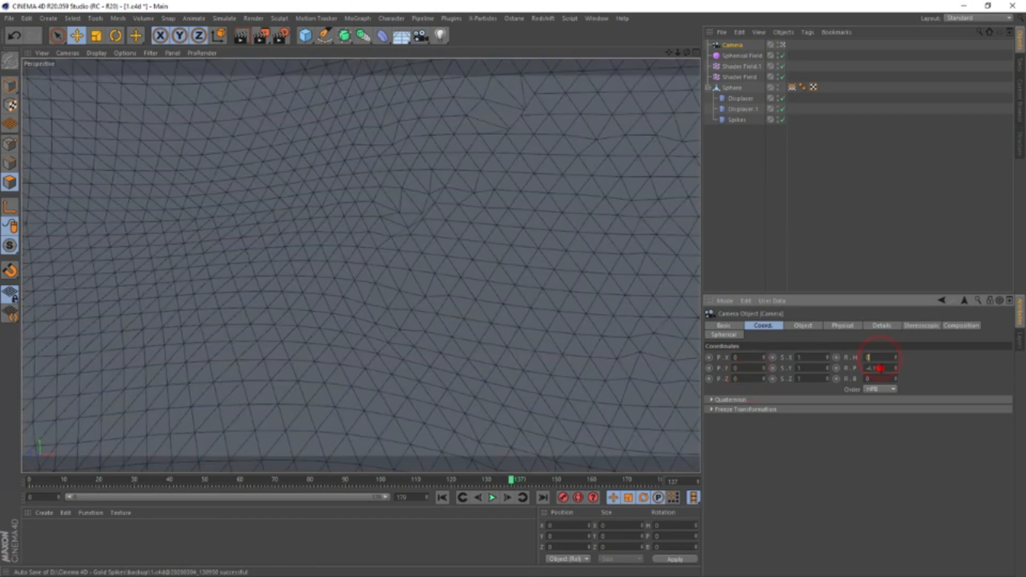
type("0")
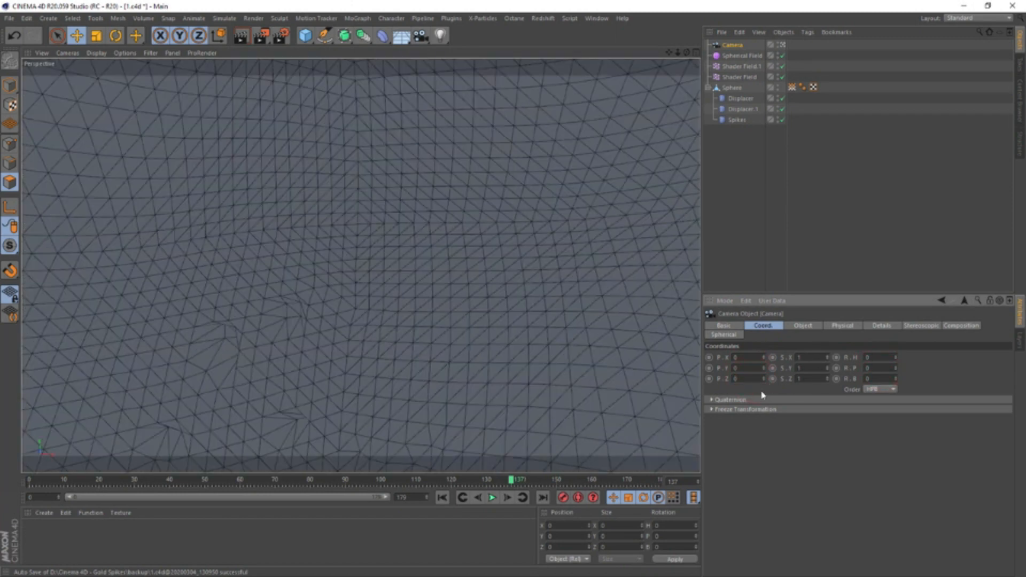
Move the camera back to a Z position of -505 to frame the sphere, and play the animation from the start
left_click_drag(763, 379, 763, 575)
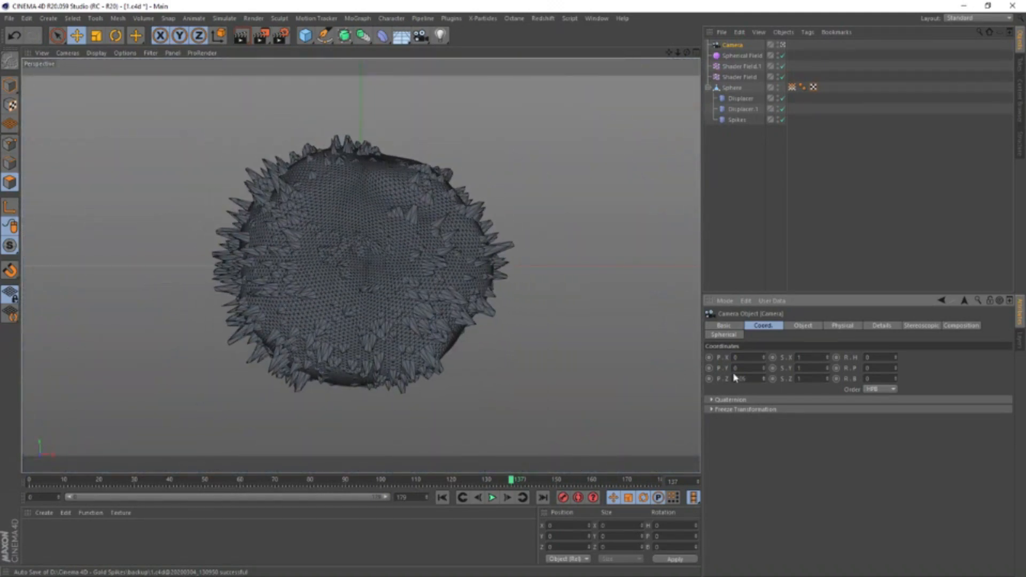
left_click(442, 498)
left_click(492, 498)
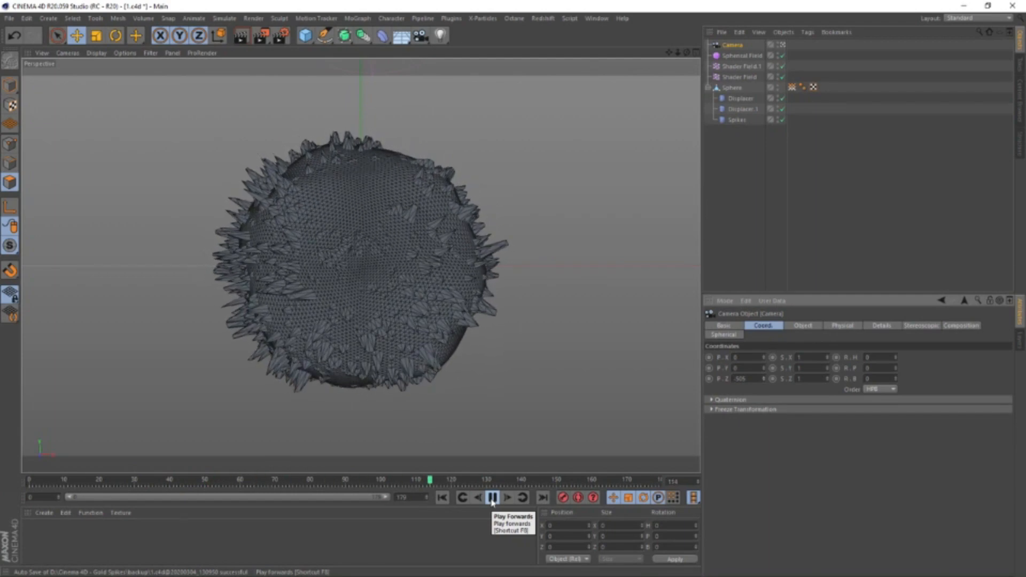
left_click(492, 497)
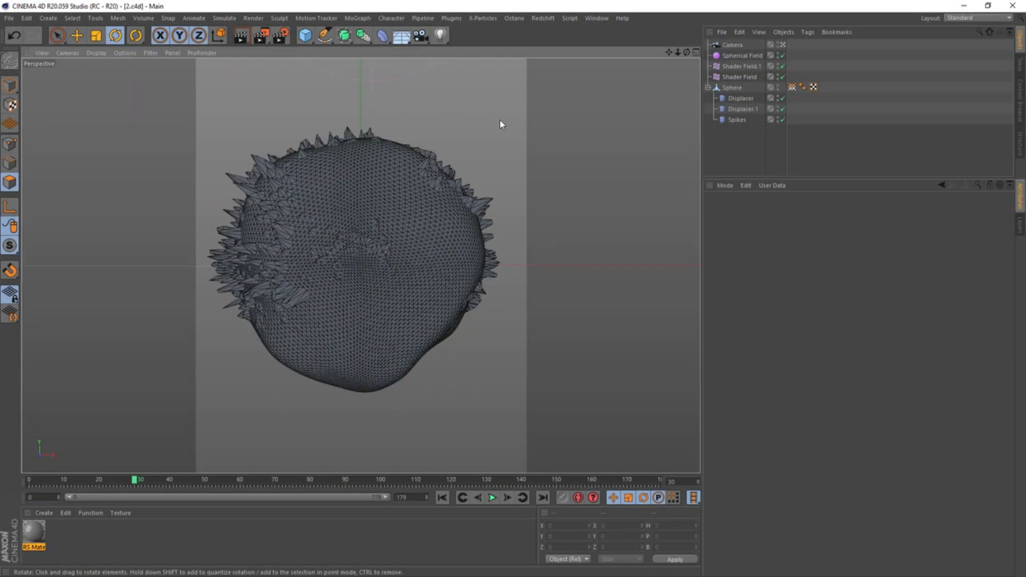
Show the sphere's vertex map fields and play the animation from the start, stopping at frame 40
left_click(792, 87)
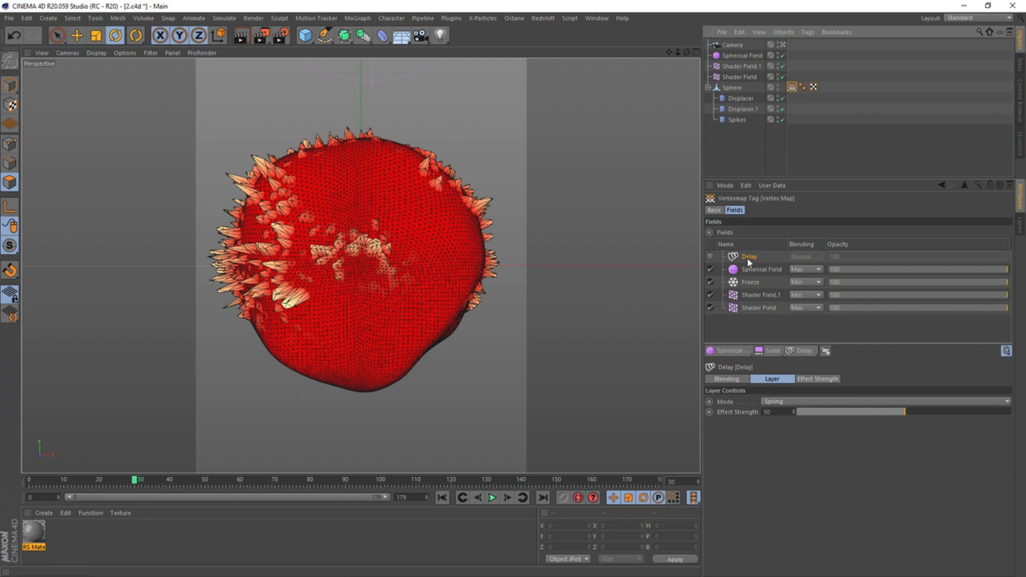
left_click(442, 498)
left_click(491, 498)
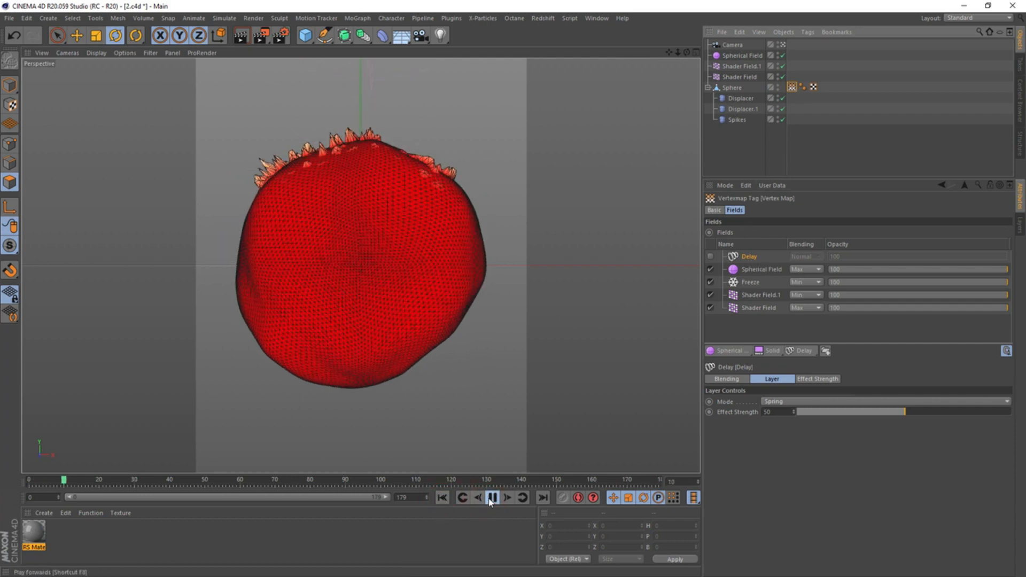
left_click(491, 498)
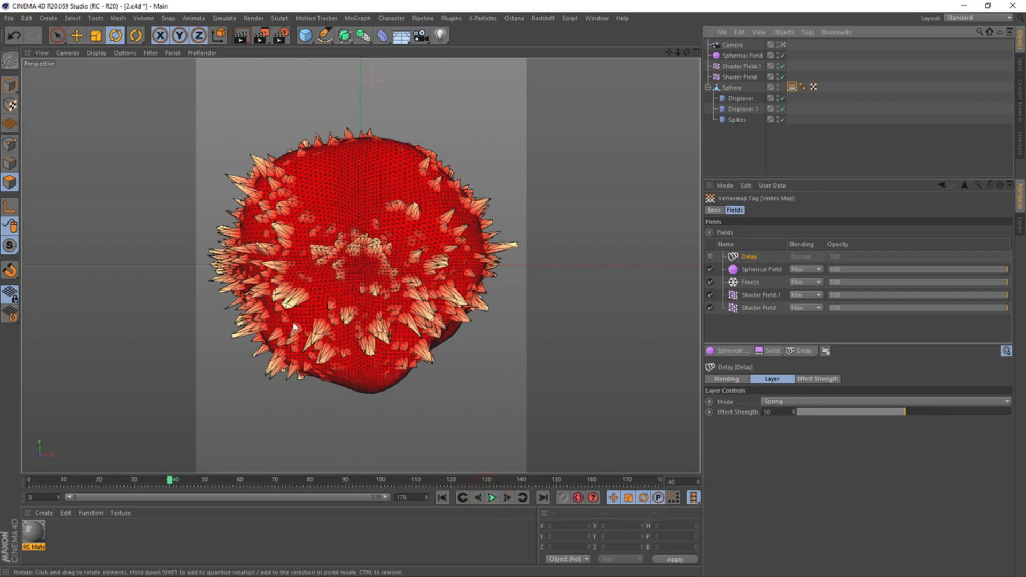
Check the output size in the render settings, and dock the Redshift RenderView beside the viewport with its interactive render running
left_click(275, 38)
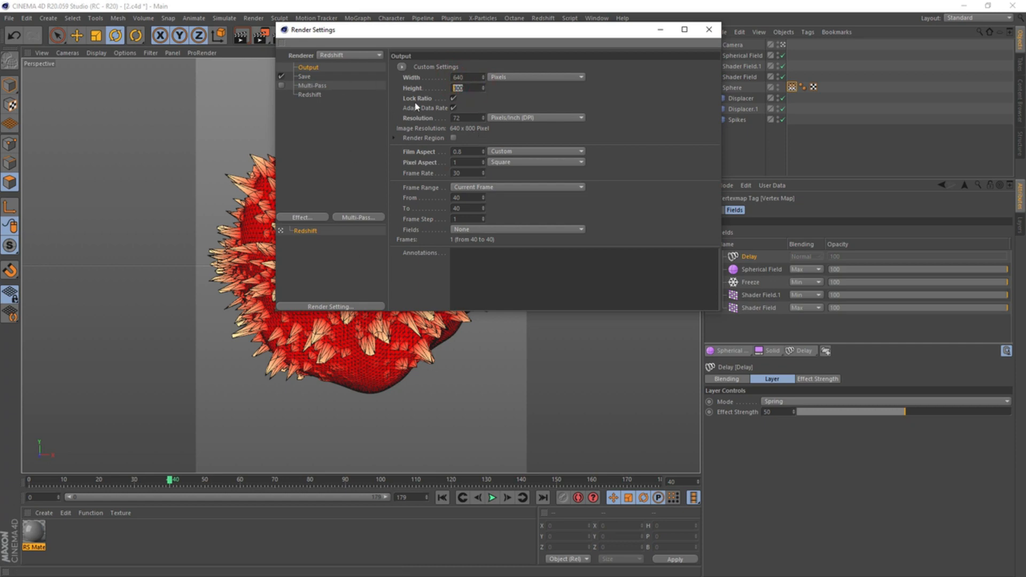
left_click(709, 29)
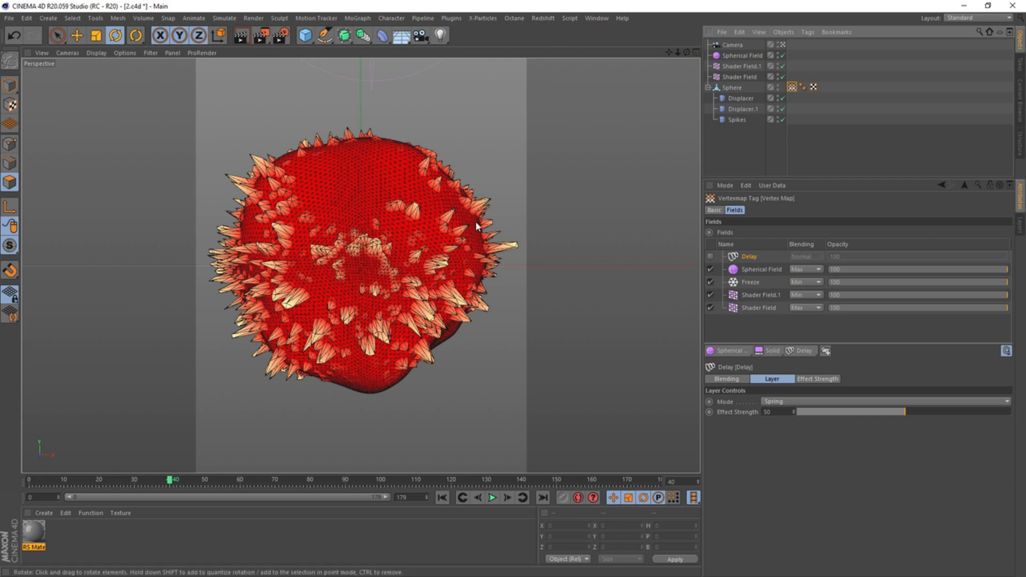
left_click(598, 18)
left_click(597, 91)
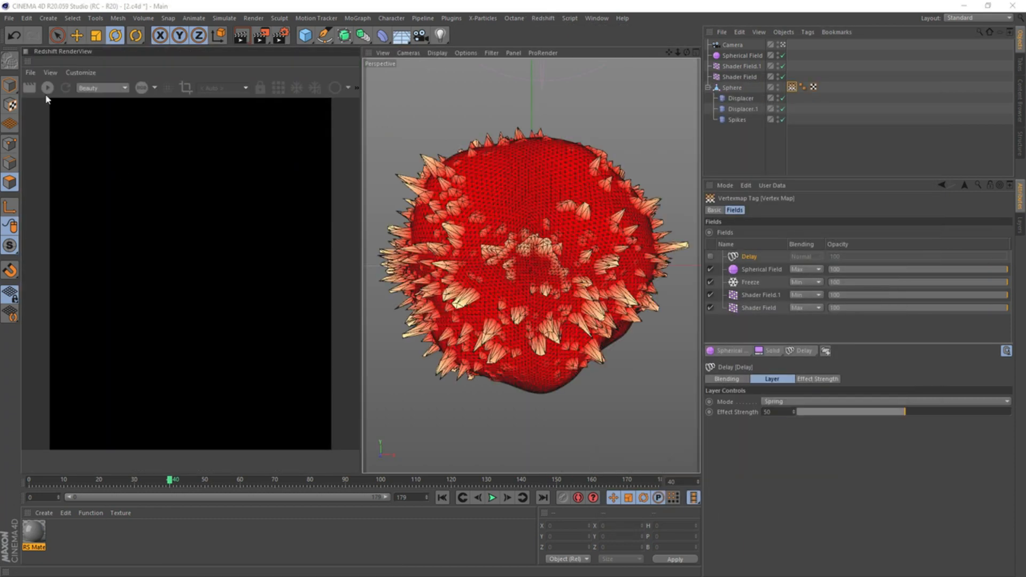
left_click(47, 88)
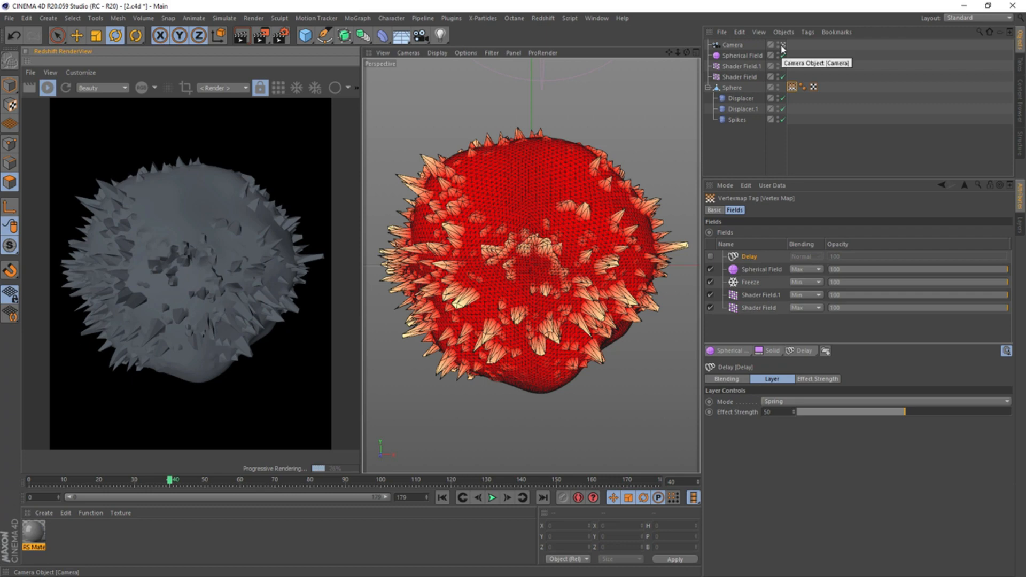
Add a Redshift area light, rotate it to face downward and place it above the sphere
left_click(542, 19)
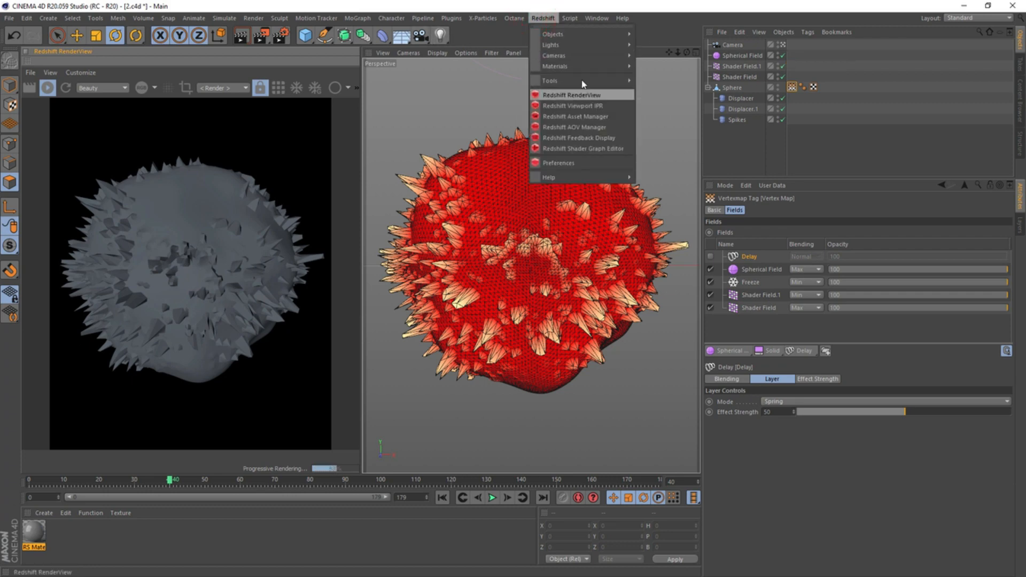
mouse_move(609, 45)
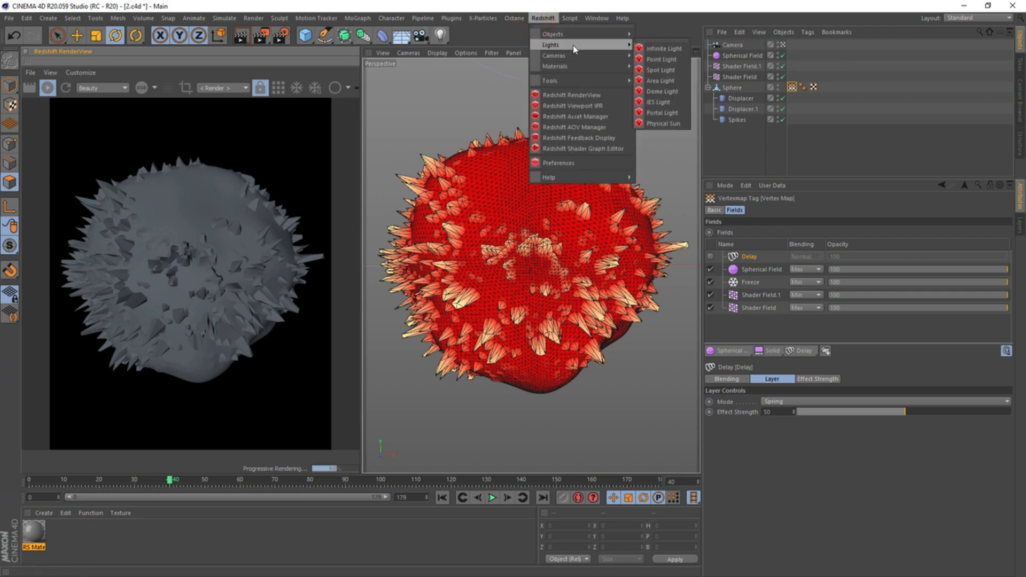
left_click(662, 81)
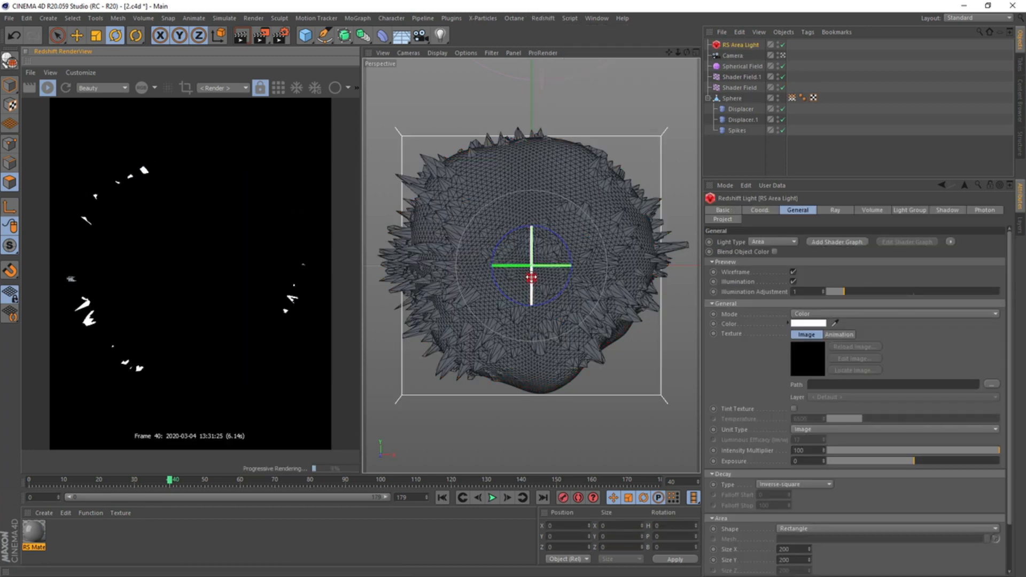
left_click_drag(531, 278, 534, 156)
key("e")
left_click_drag(534, 311, 519, 137)
Enlarge the area light to about 391 by 391 and move it higher above the sphere
middle_click(520, 140)
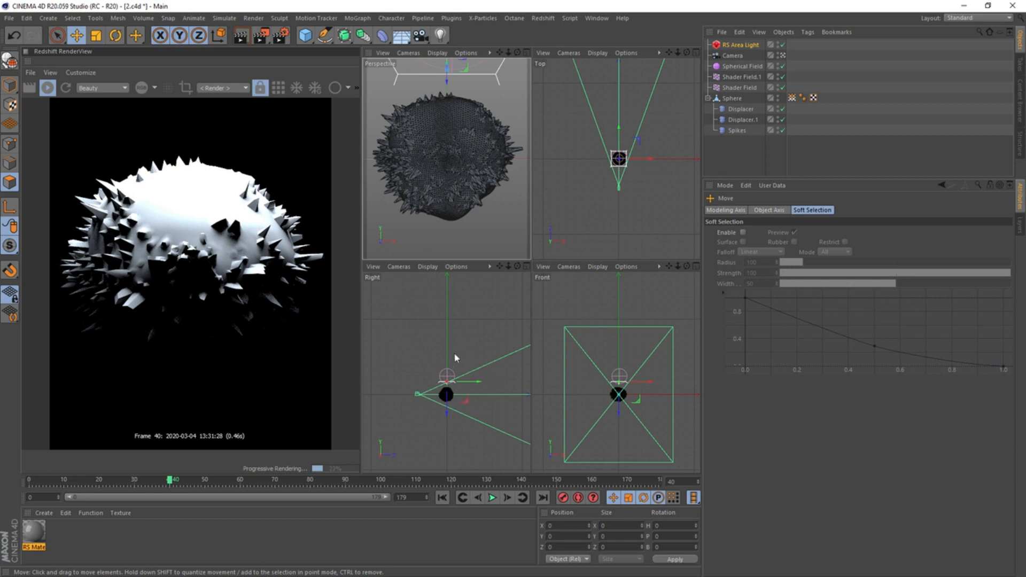
key("t")
left_click_drag(453, 351, 452, 348)
key("e")
left_click_drag(447, 407, 451, 393)
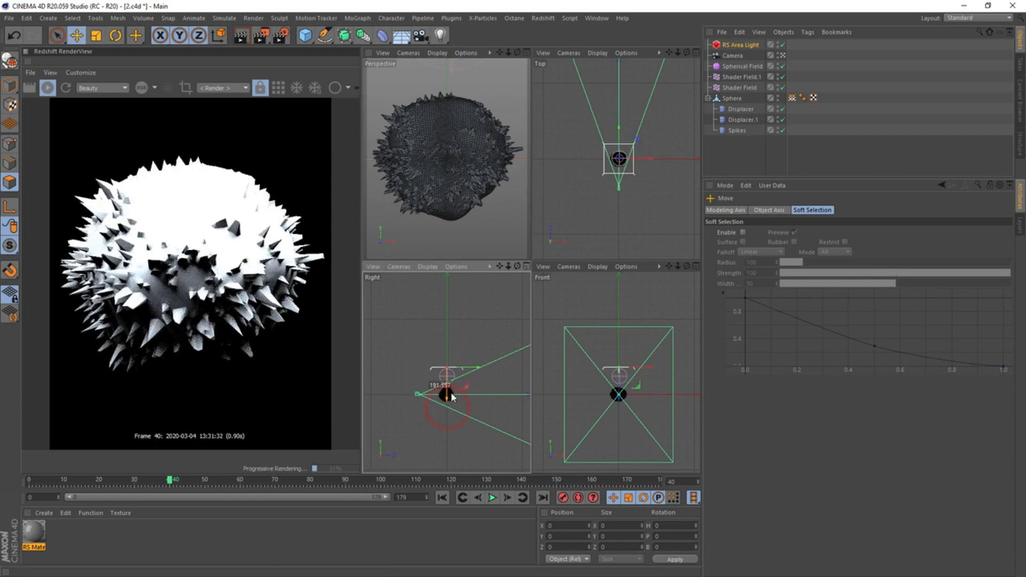
Set the upper area light's intensity multiplier to 3
left_click(740, 45)
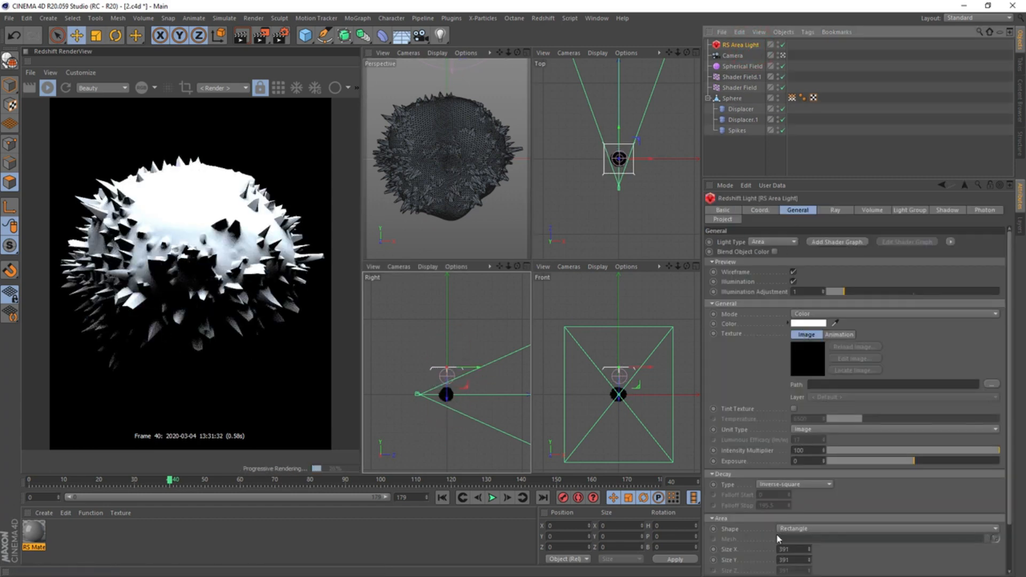
double_click(804, 450)
type("3")
key("Return")
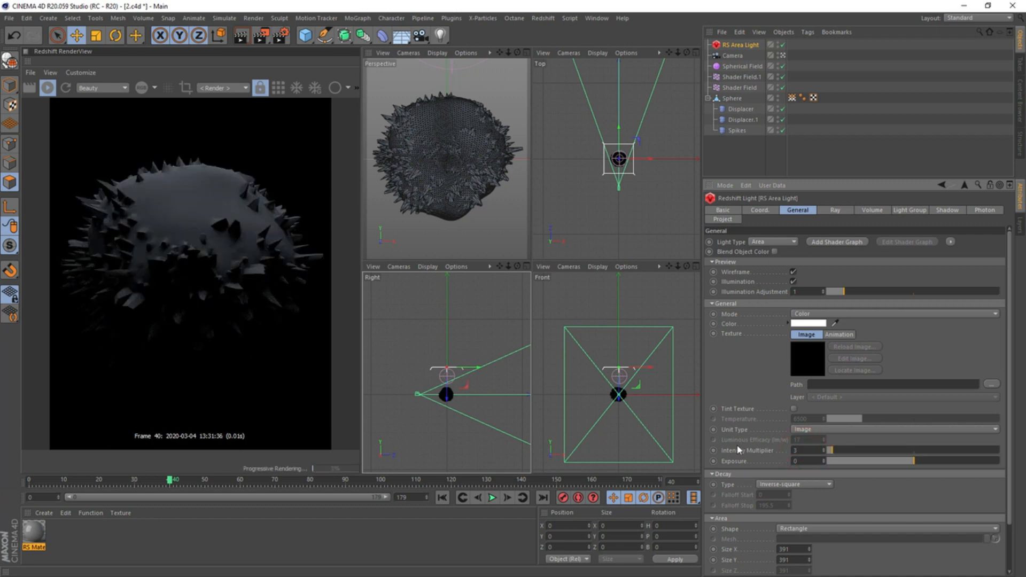
Duplicate the area light below the sphere, facing upward, and set the copy's intensity multiplier to 1
left_click_drag(450, 389, 430, 441)
key("r")
left_click(749, 46)
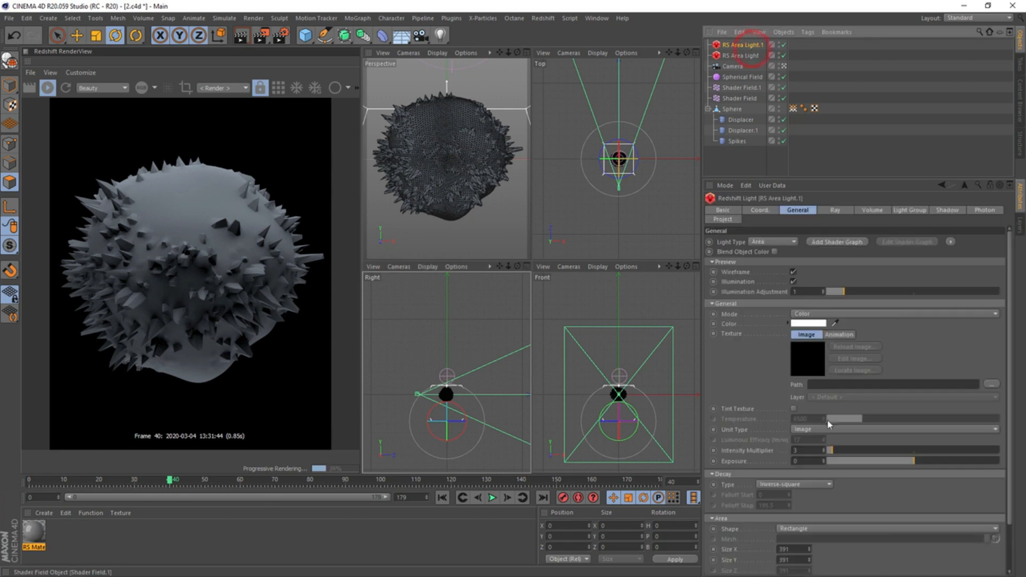
left_click(799, 450)
type("1")
key("Return")
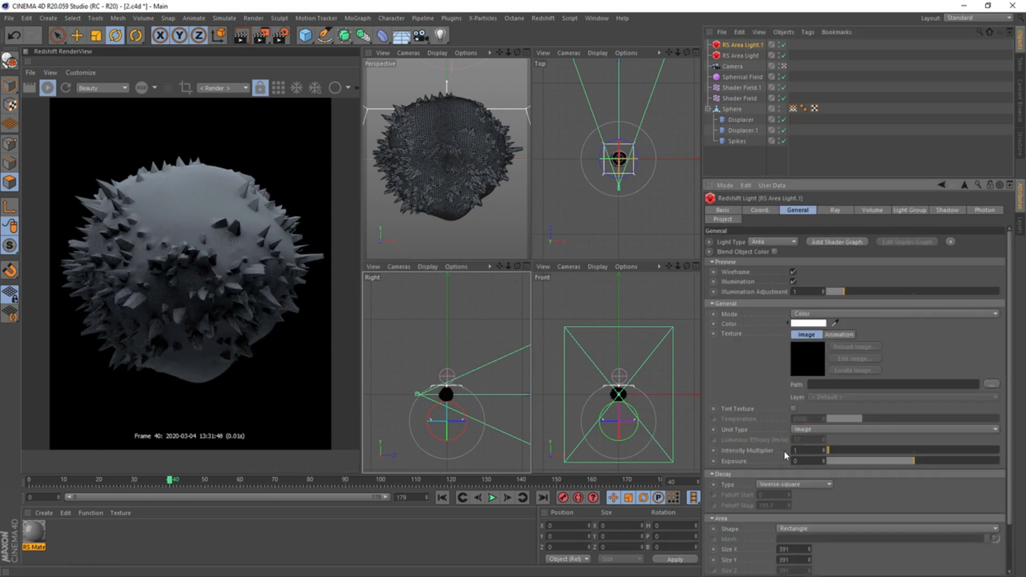
Save the scene and apply the RS Material to the sphere
middle_click(449, 197)
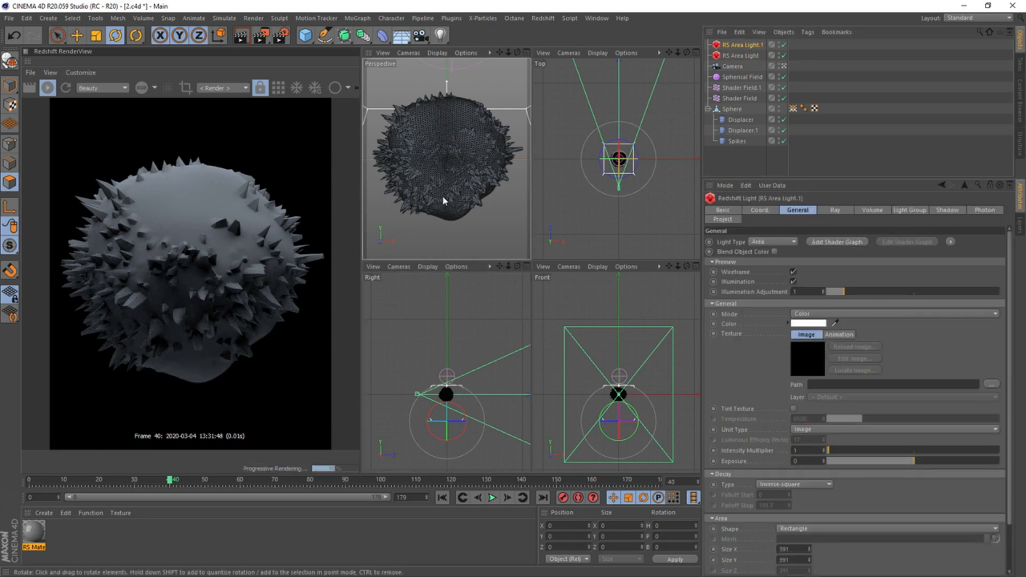
key("ctrl+s")
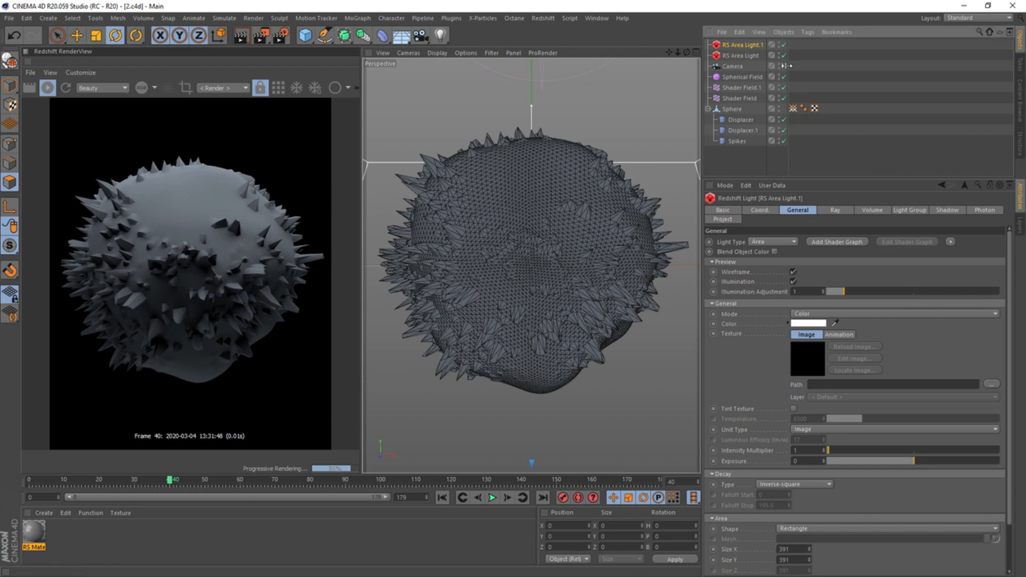
double_click(39, 534)
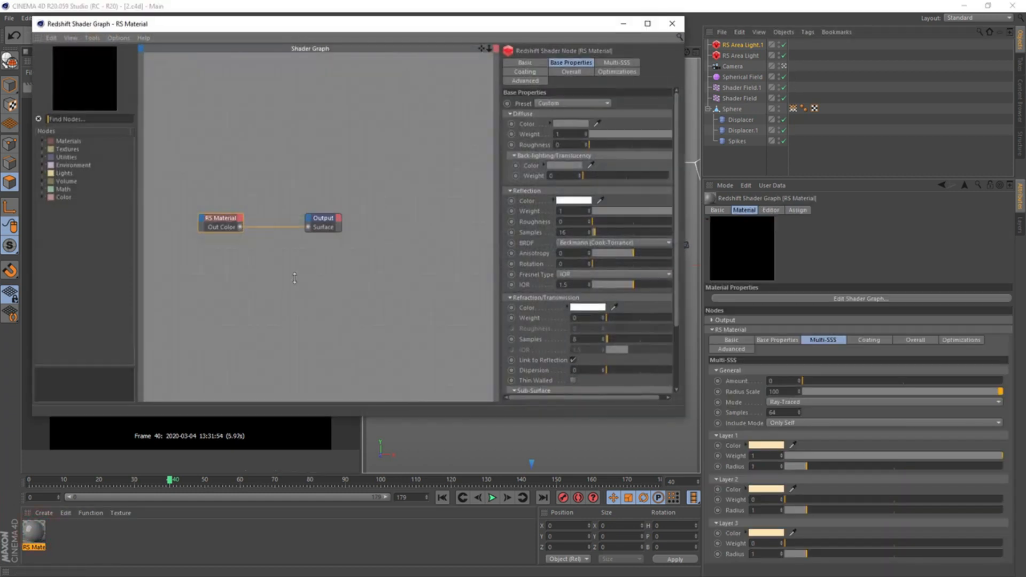
left_click(670, 25)
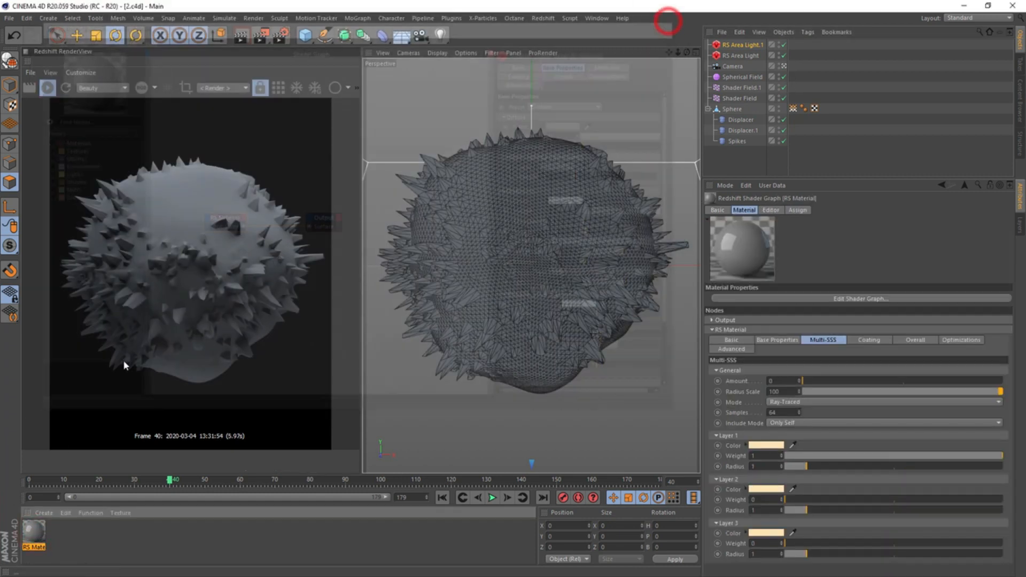
left_click_drag(759, 110, 760, 110)
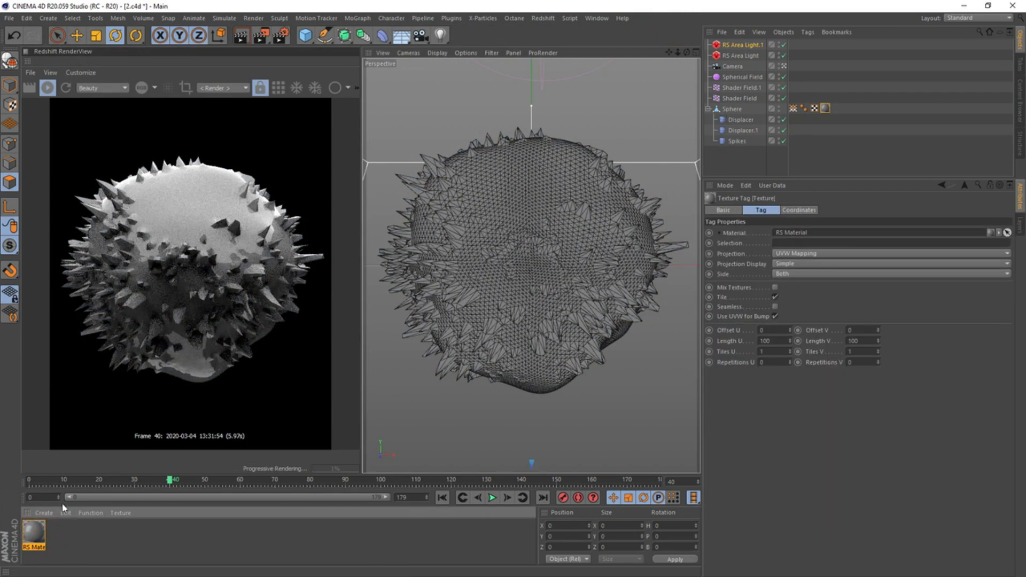
Duplicate the RS Material node in the shader graph and give the copy the Gold preset with a reflection roughness of 0.232
double_click(31, 533)
left_click_drag(219, 221, 222, 253, "ctrl")
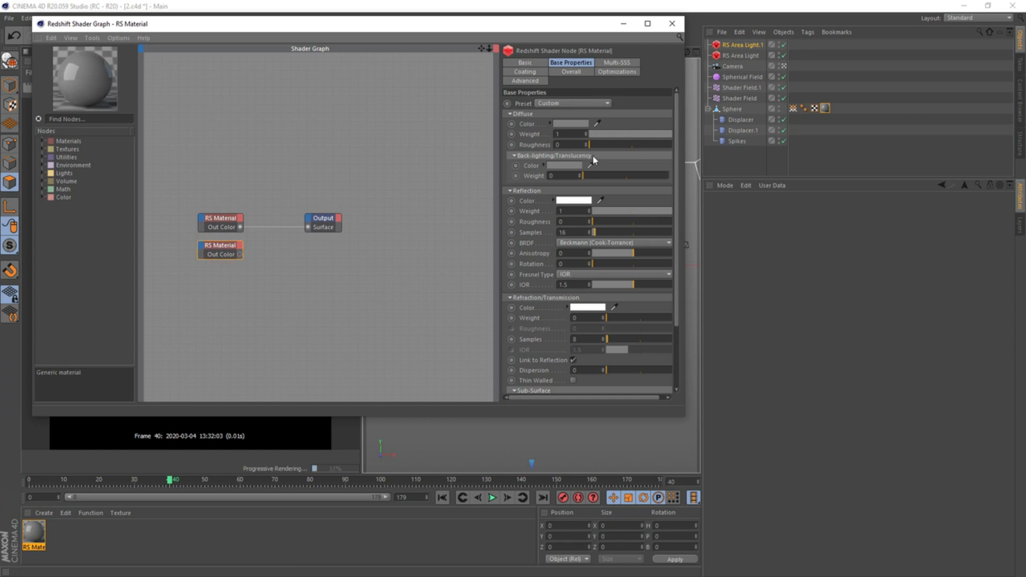
left_click(587, 104)
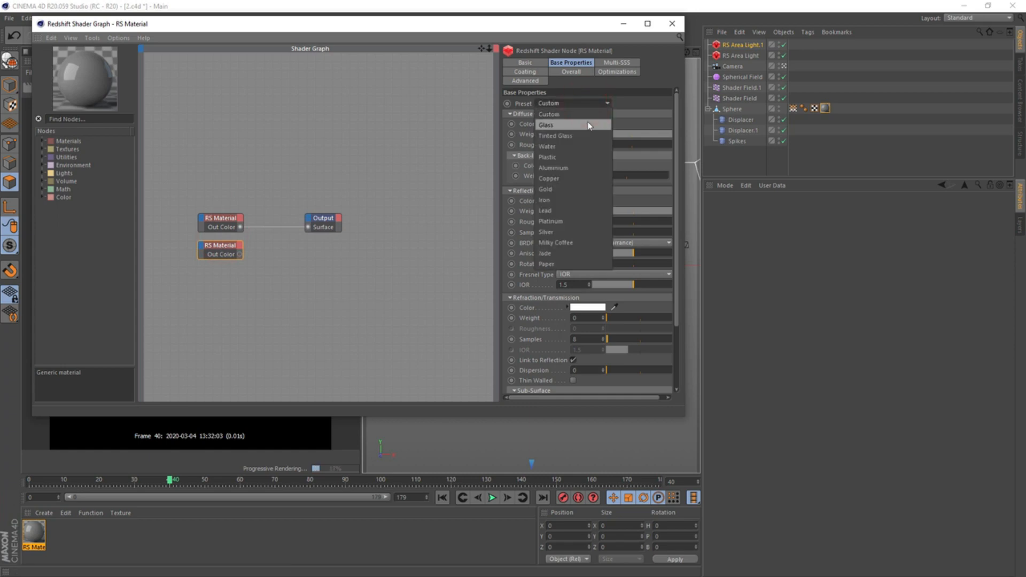
left_click(592, 195)
left_click_drag(614, 222, 624, 221)
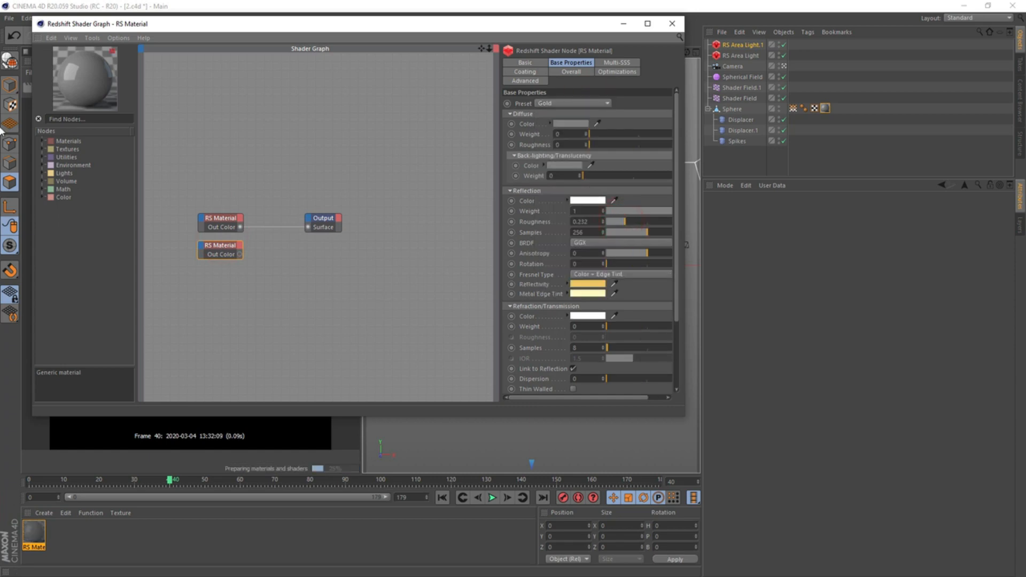
Add a Material Blender node and connect the original RS Material to its base color and the gold one to Layer Color 1
left_click(88, 118)
type("bl")
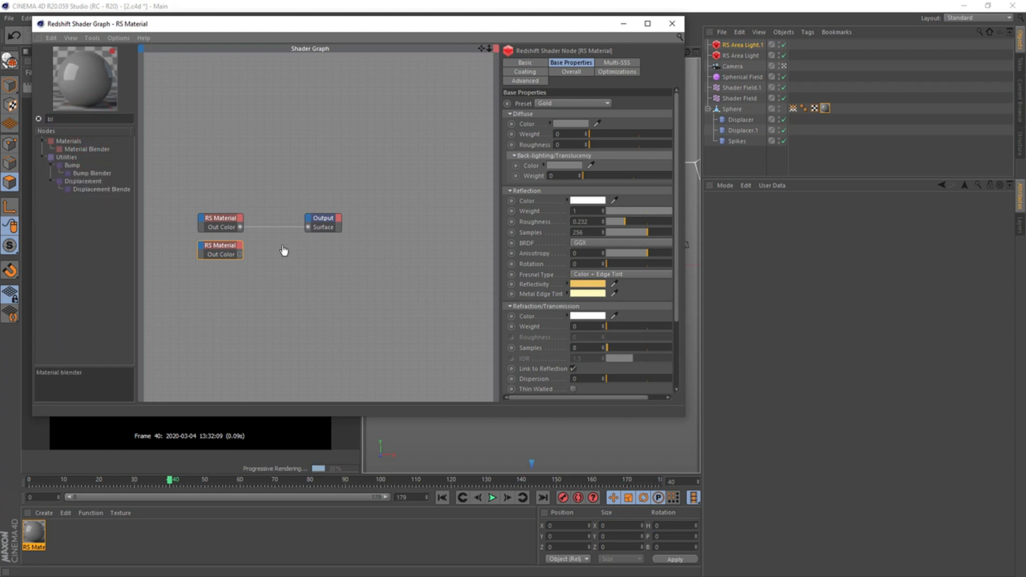
left_click_drag(283, 250, 284, 248)
left_click_drag(323, 219, 404, 224)
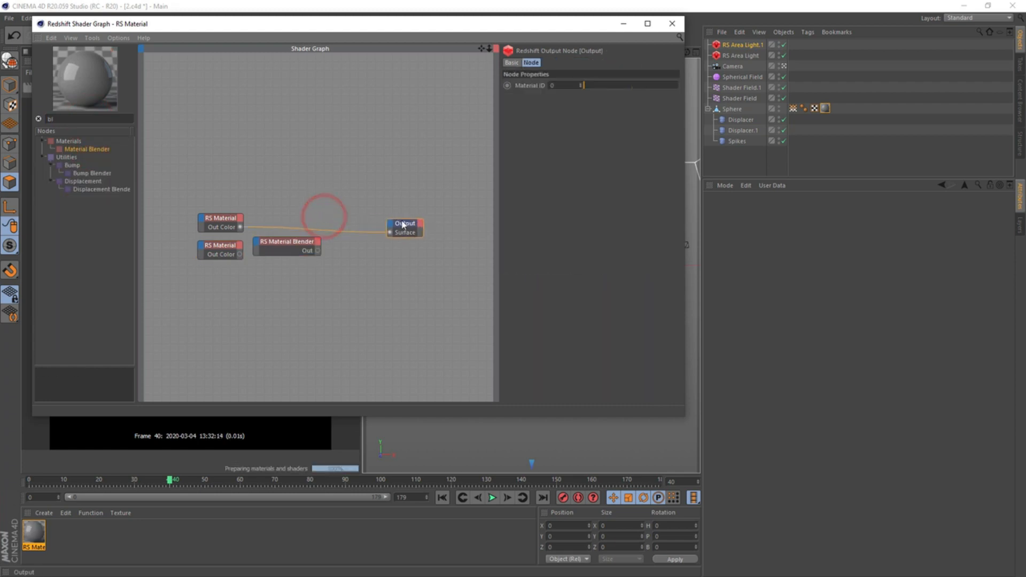
mouse_move(299, 242)
left_mouse_down()
mouse_move(326, 240)
mouse_move(289, 244)
left_mouse_up()
left_click(299, 257)
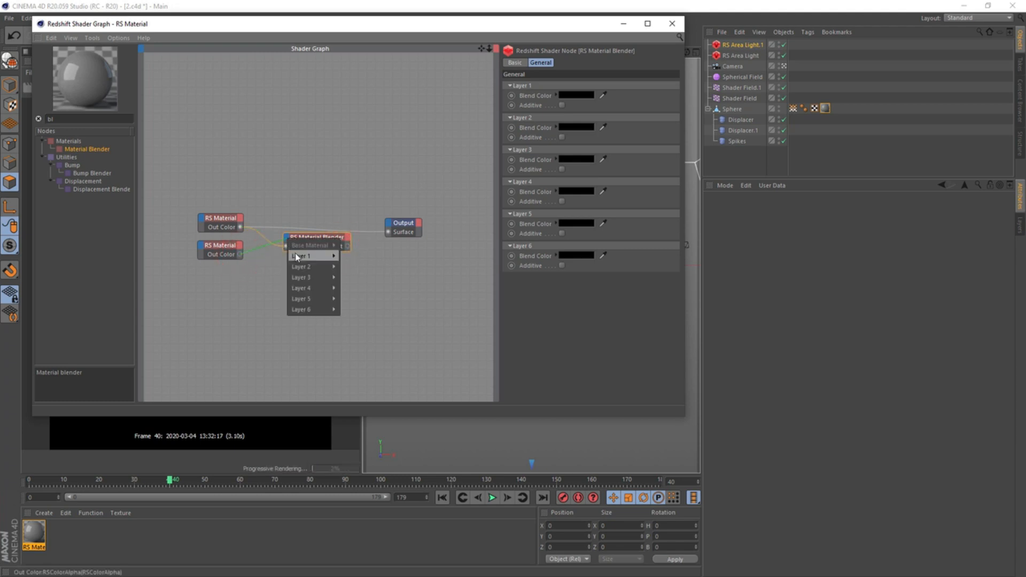
left_click(356, 255)
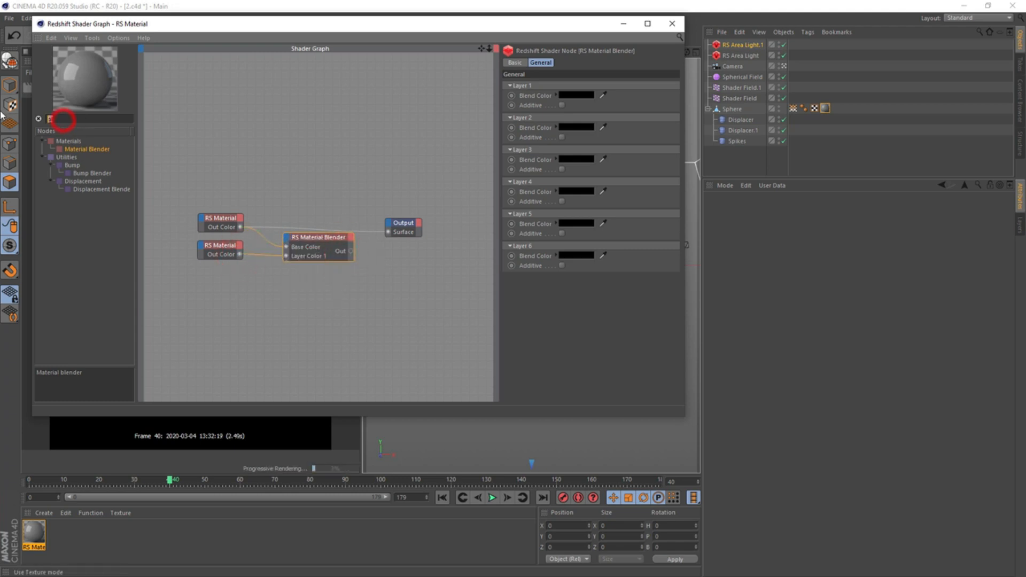
Add a C4D Vertex Map node feeding the blender's Blend Color 1, and link it to the sphere's vertex map tag
key("BackSpace")
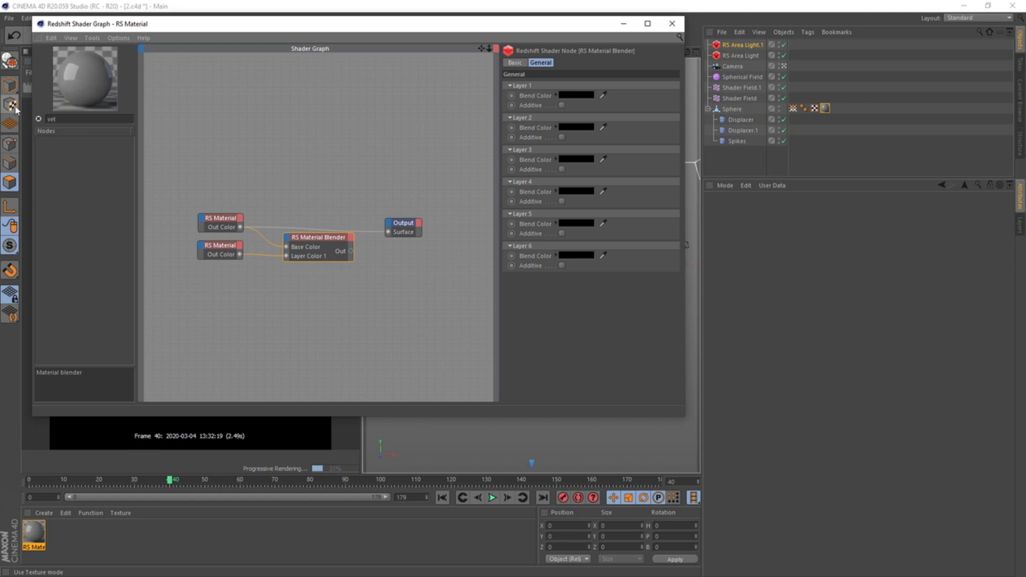
type("t")
left_click_drag(114, 170, 351, 267)
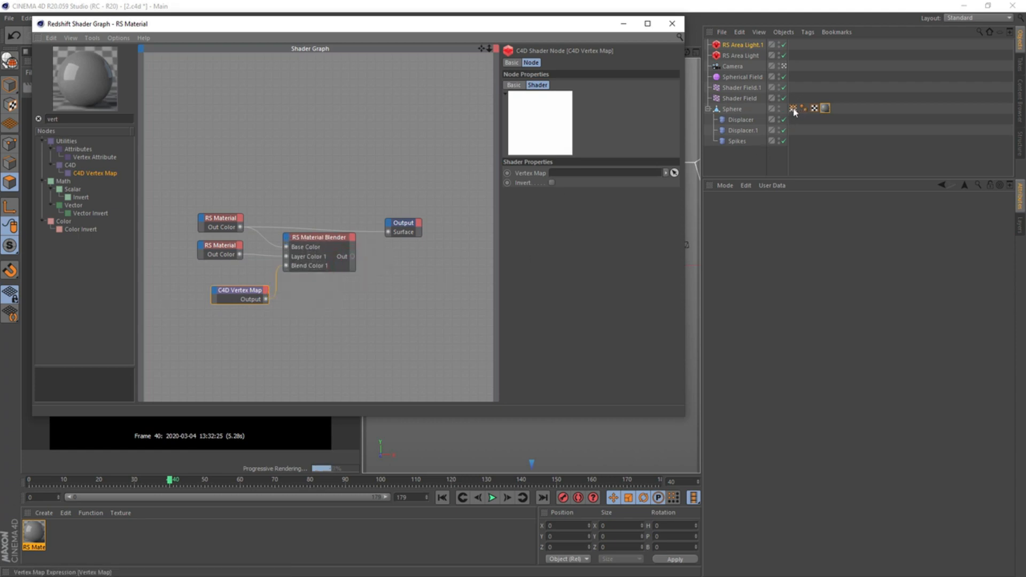
left_click_drag(793, 108, 585, 174)
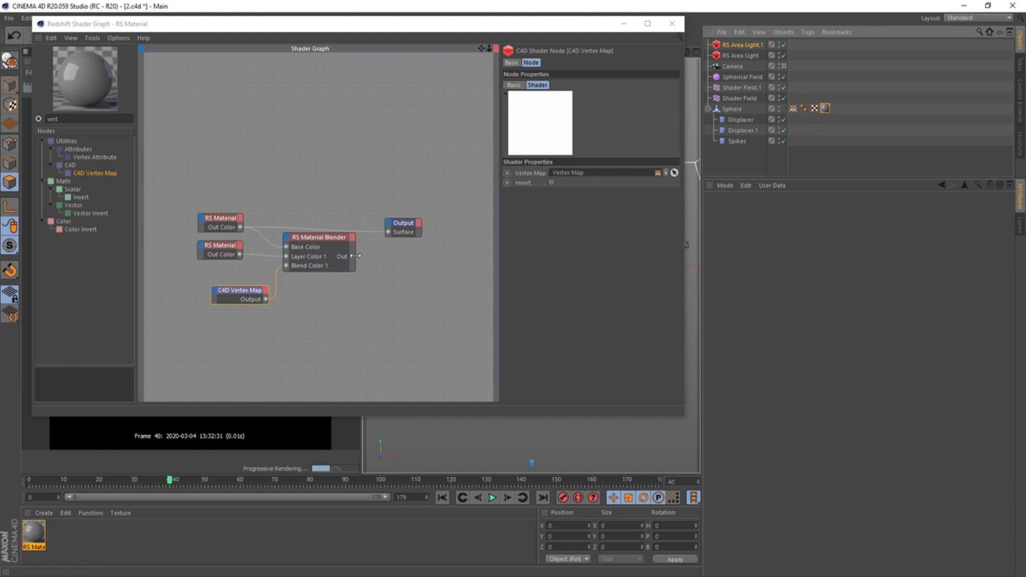
Connect the Material Blender's output to the Output node's Surface and close the shader graph
left_click_drag(359, 255, 388, 232)
left_click_drag(325, 27, 543, 51)
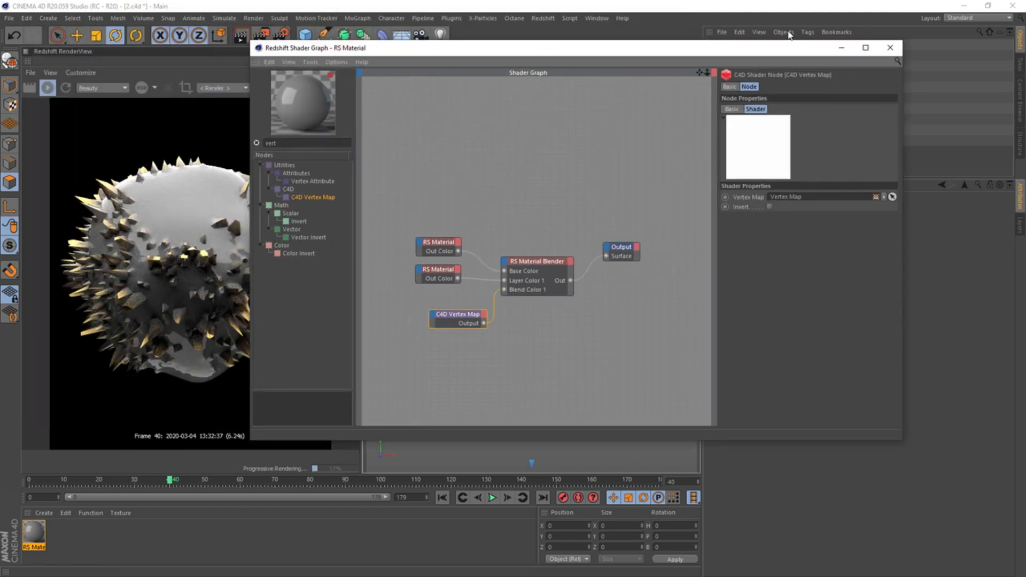
left_click(889, 47)
Add a Redshift Object tag to the sphere and show its geometry settings
right_click(727, 109)
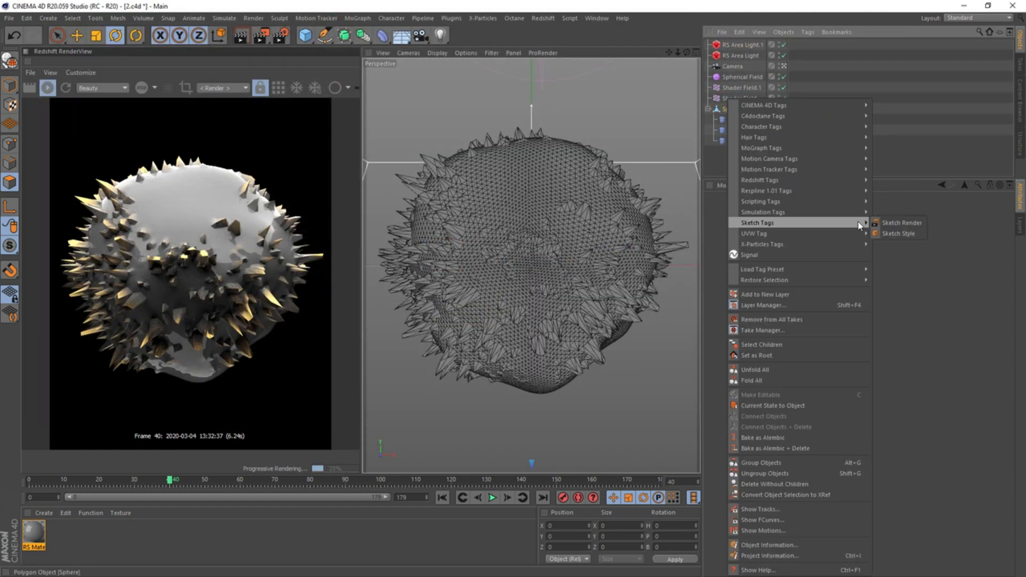
mouse_move(853, 186)
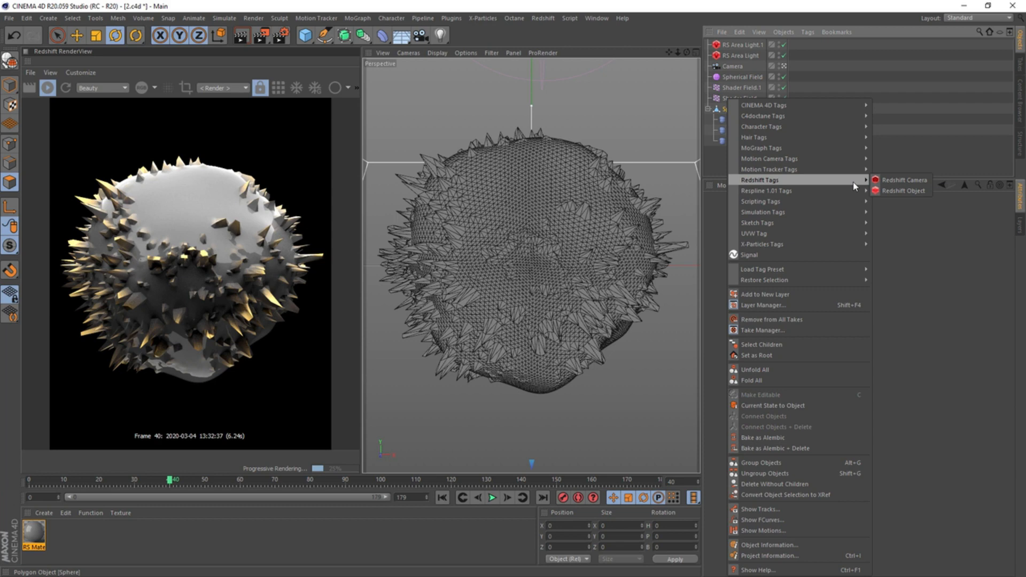
left_click(898, 192)
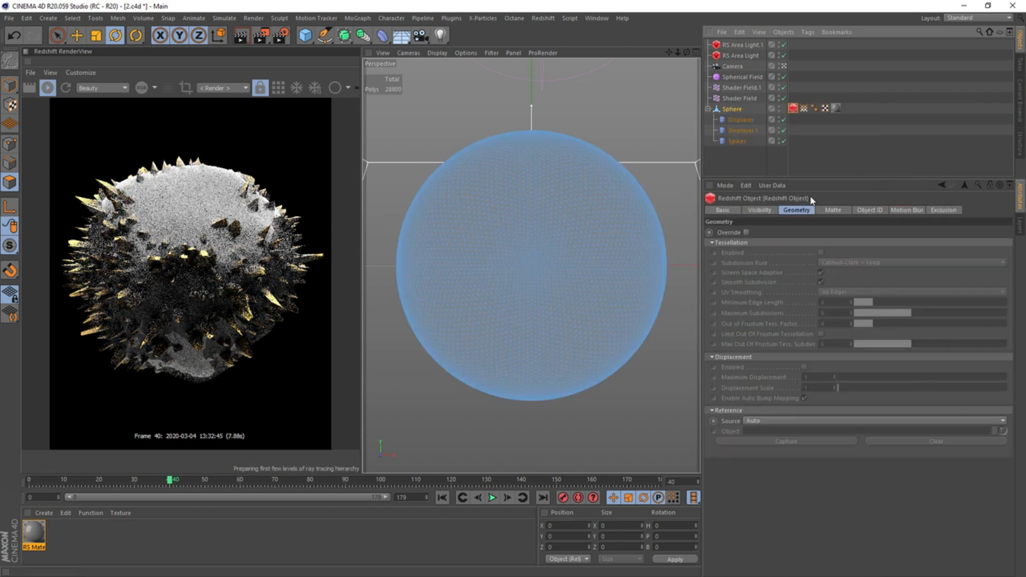
Override the sphere's Redshift geometry settings and enable tessellation
left_click(747, 232)
left_click(822, 254)
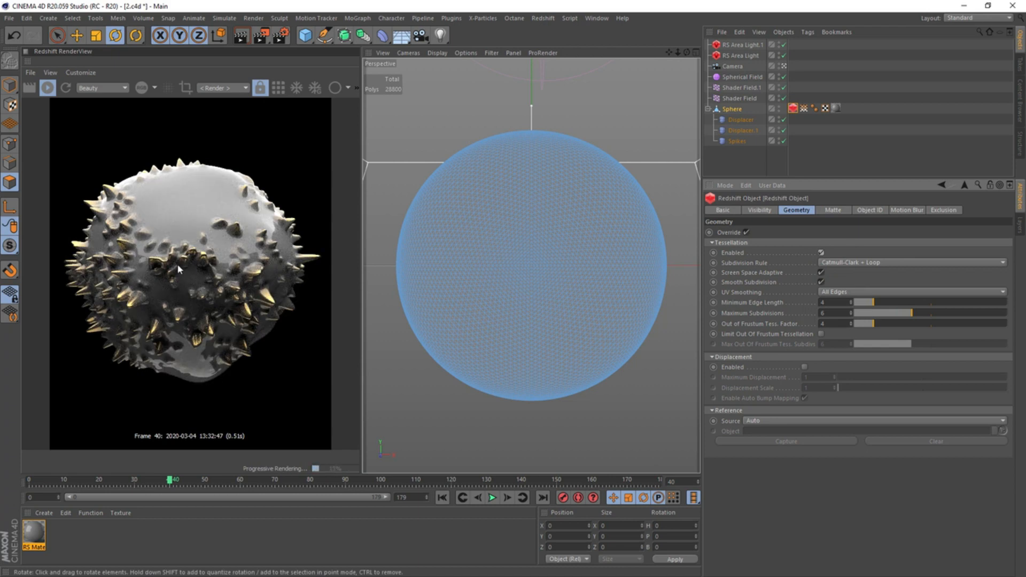
left_click(344, 36)
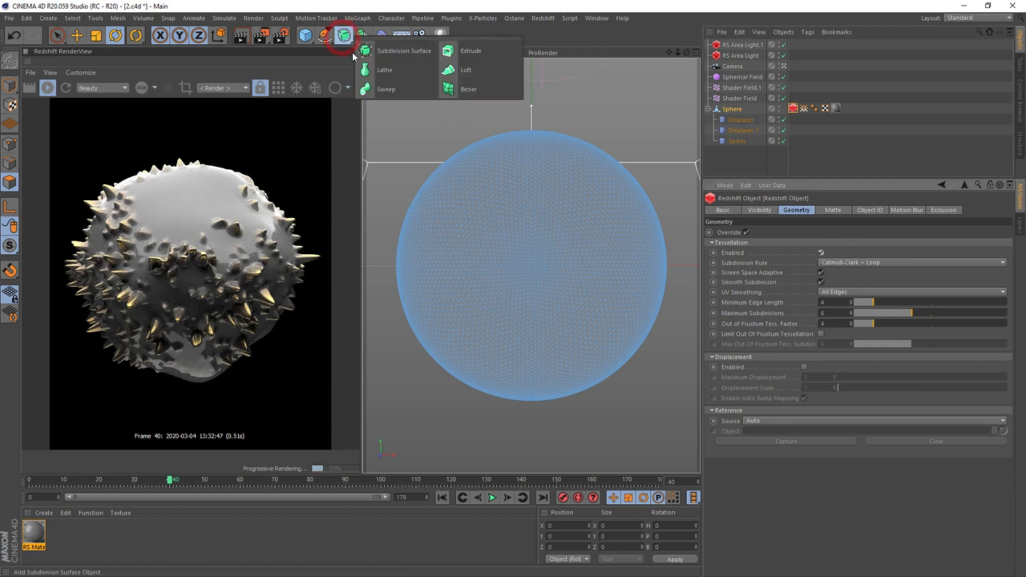
left_click(381, 8)
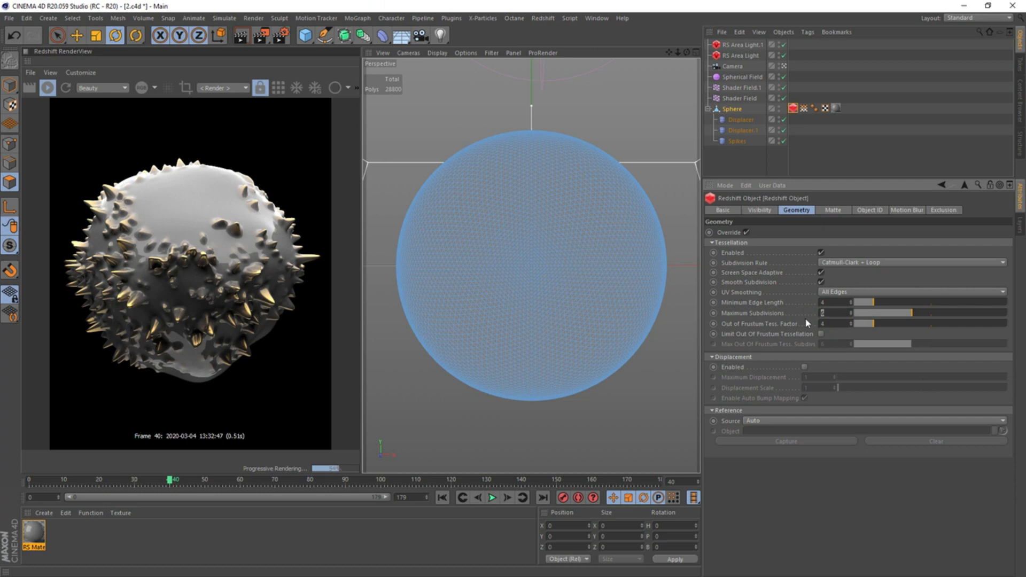
Set the tag's maximum subdivisions and out-of-frustum tessellation factor to 3, and enable displacement
type("3")
left_click_drag(831, 322, 800, 332)
type("3")
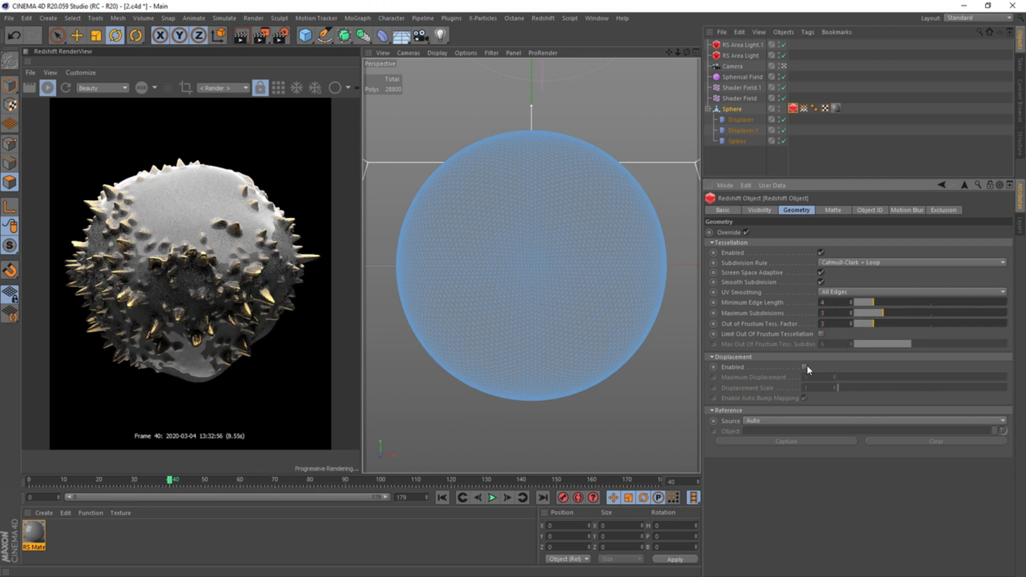
left_click(805, 367)
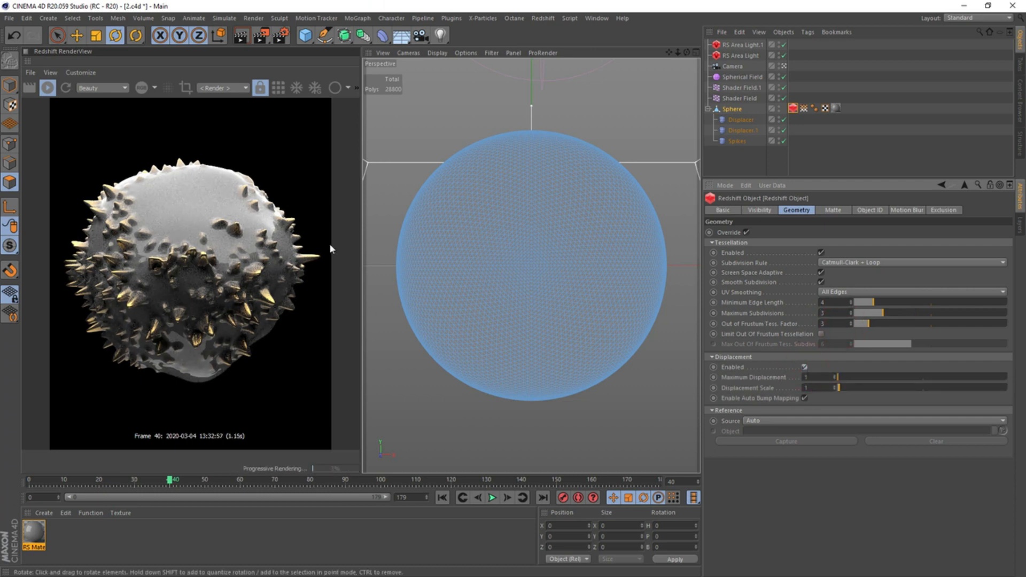
scroll(518, 279, "up", 5)
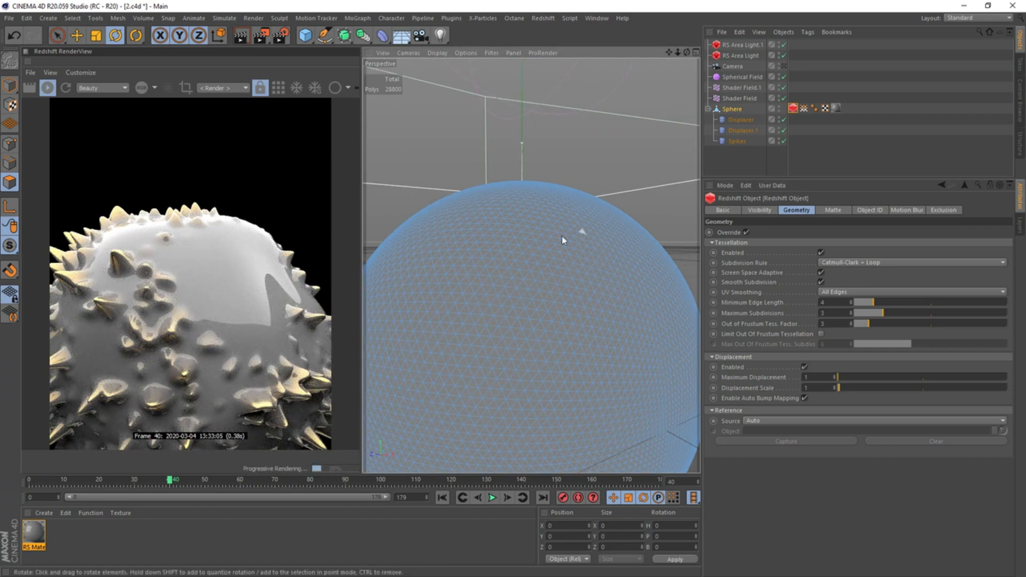
In the material's shader graph, insert a Ramp between the C4D Vertex Map and Blend Color 1, with its white knot close to the black end
double_click(34, 533)
left_click_drag(270, 24, 565, 47)
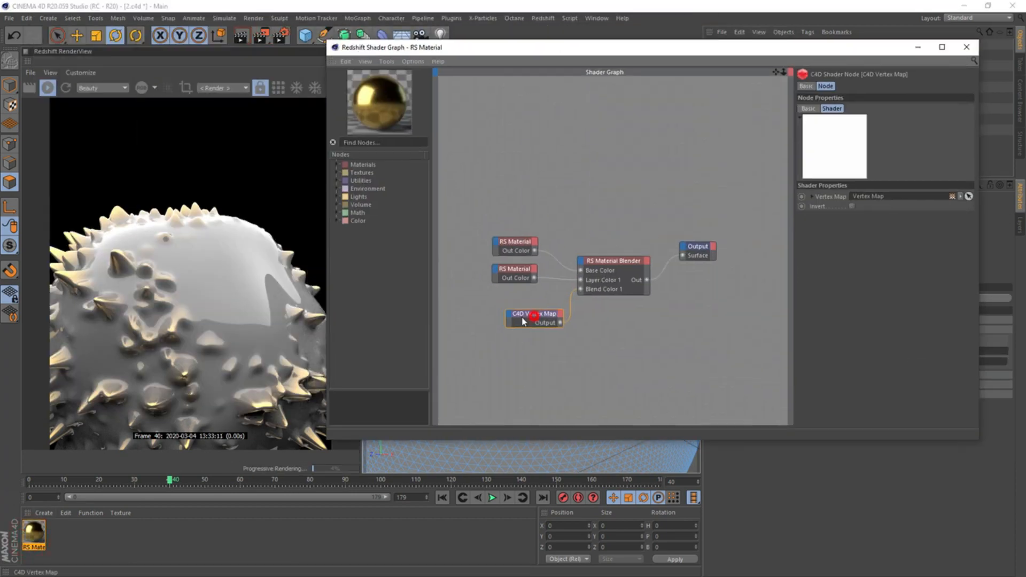
left_click_drag(522, 318, 453, 318)
type("ra")
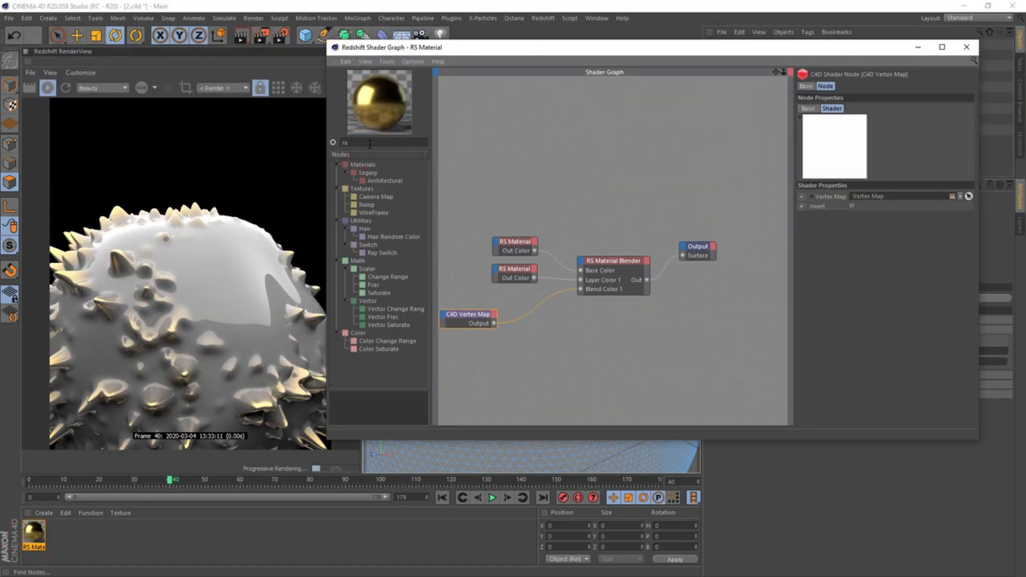
type("mp")
left_click_drag(373, 175, 509, 311)
mouse_move(535, 321)
left_click(570, 319)
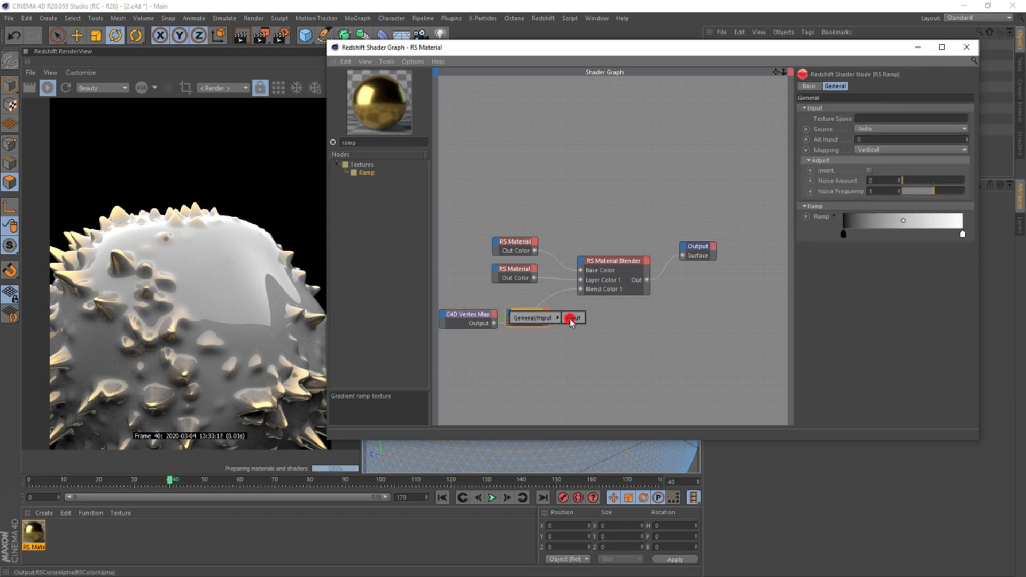
mouse_move(569, 322)
left_mouse_down()
mouse_move(580, 289)
mouse_move(556, 318)
left_mouse_up()
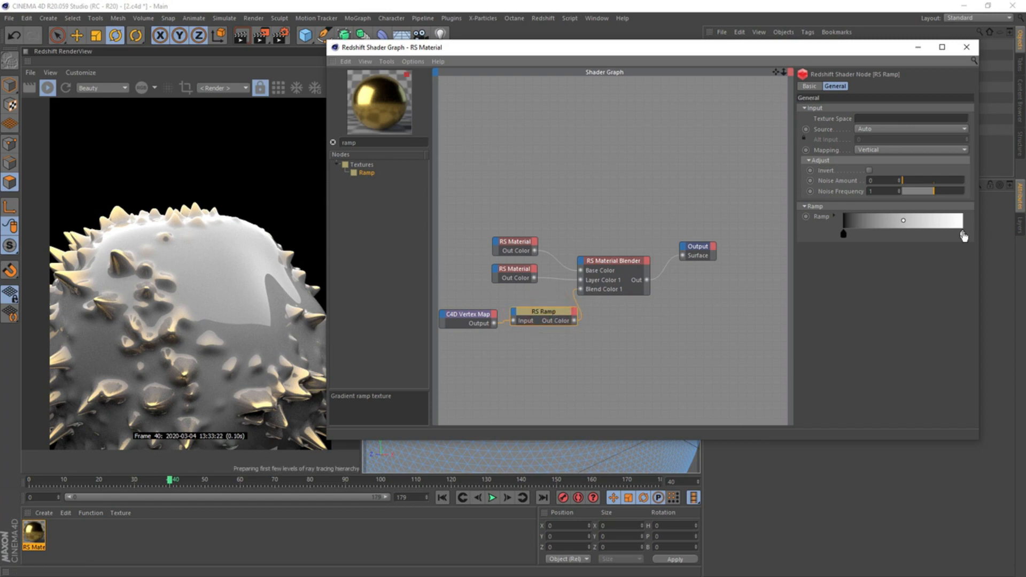
mouse_move(962, 235)
left_mouse_down()
mouse_move(842, 233)
mouse_move(864, 235)
left_mouse_up()
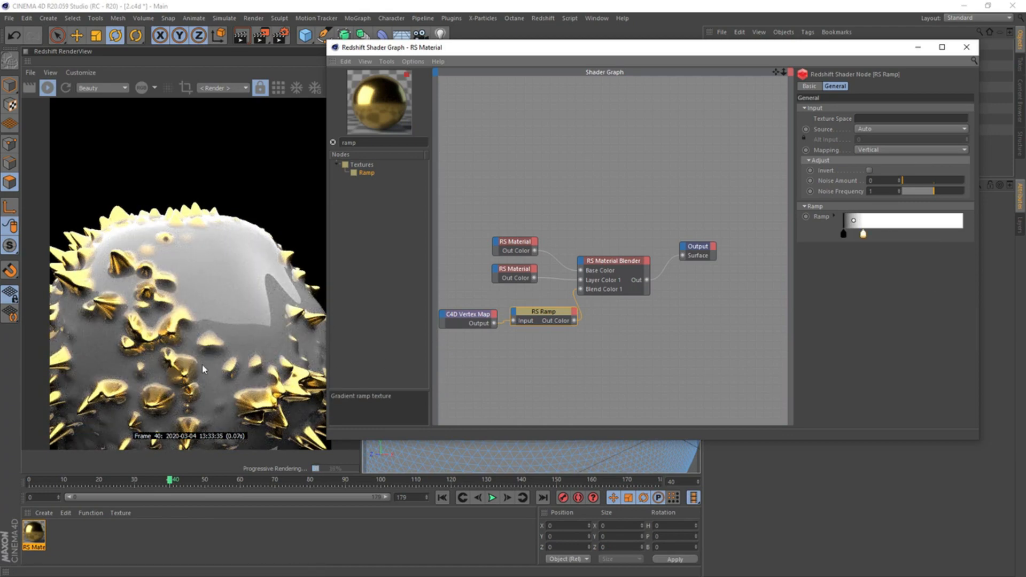
Move the gray base RS Material node above the Material Blender and connect it directly to the Output's Surface
left_click(515, 271)
mouse_move(920, 250)
left_mouse_down()
mouse_move(957, 247)
mouse_move(917, 253)
left_mouse_up()
left_click_drag(534, 250, 592, 178)
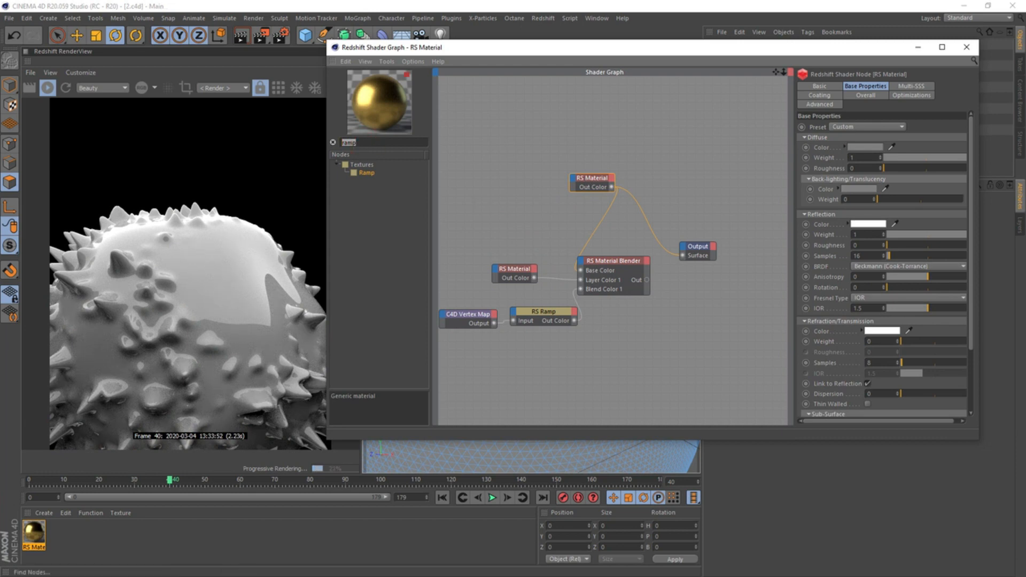
Add a Color Layer node at the top of the graph and remove its Layer 1 Mask and Layer 2 Mask ports
type("b")
key("BackSpace")
type("laye")
left_click_drag(540, 113, 554, 101)
left_click(511, 128)
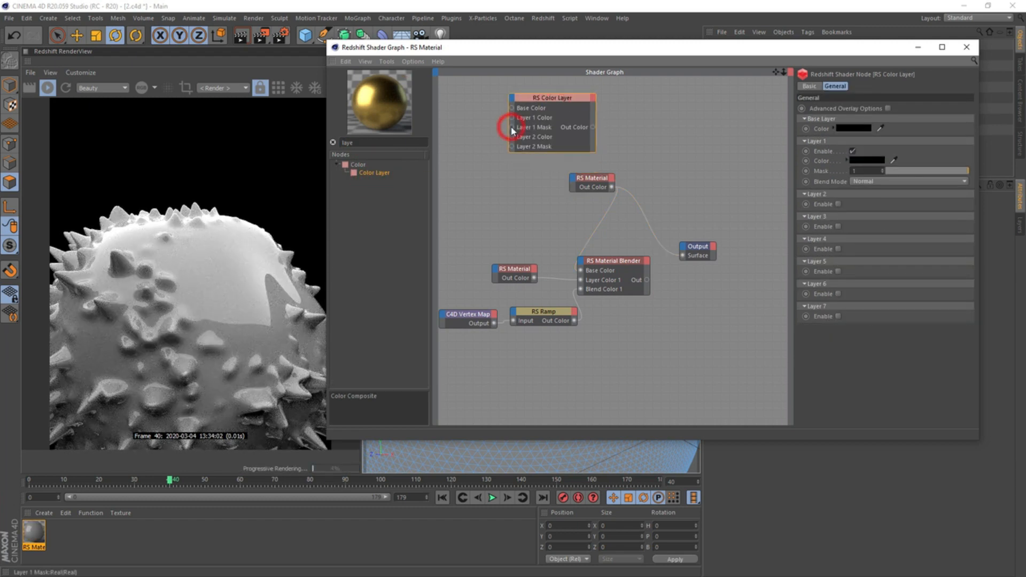
double_click(511, 129)
double_click(511, 146)
Connect a new Noise node to the Color Layer's Base Color, and preview the Color Layer through the Output's Surface with Layer 1 disabled
left_click(377, 143)
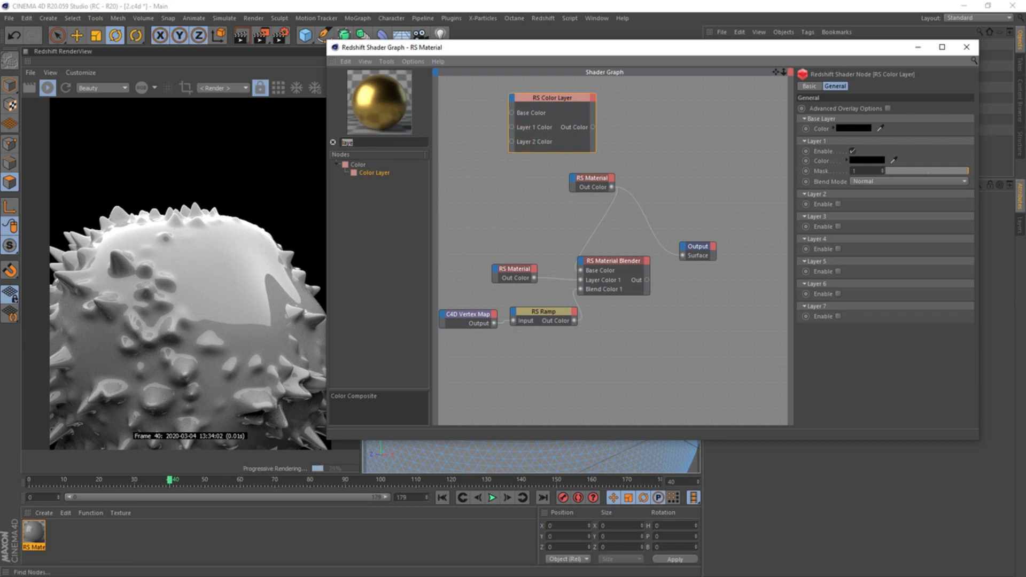
type("noi")
left_click_drag(368, 186, 472, 117)
left_click_drag(547, 102, 558, 114)
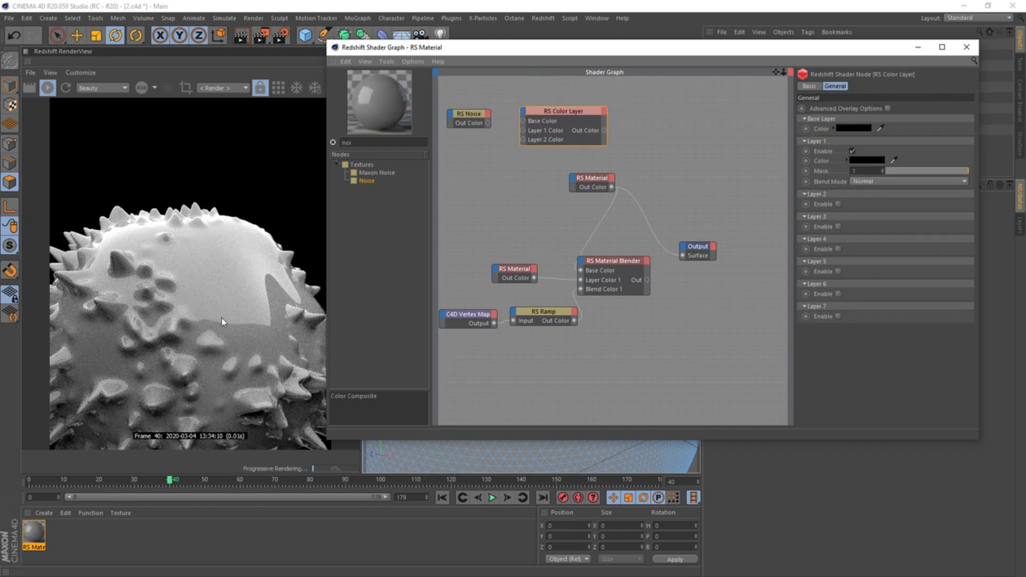
left_click_drag(487, 123, 523, 121)
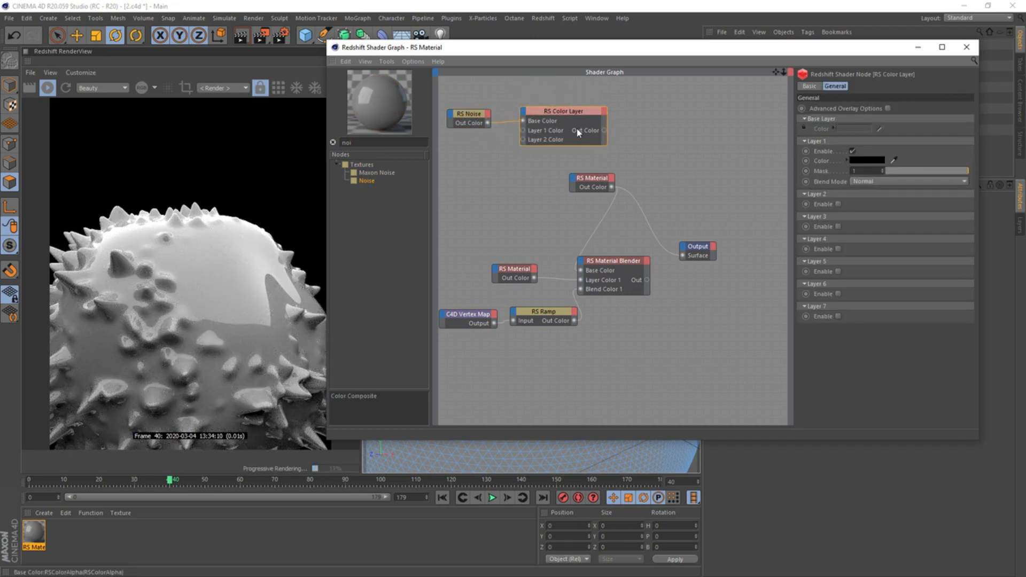
left_click_drag(603, 130, 682, 255)
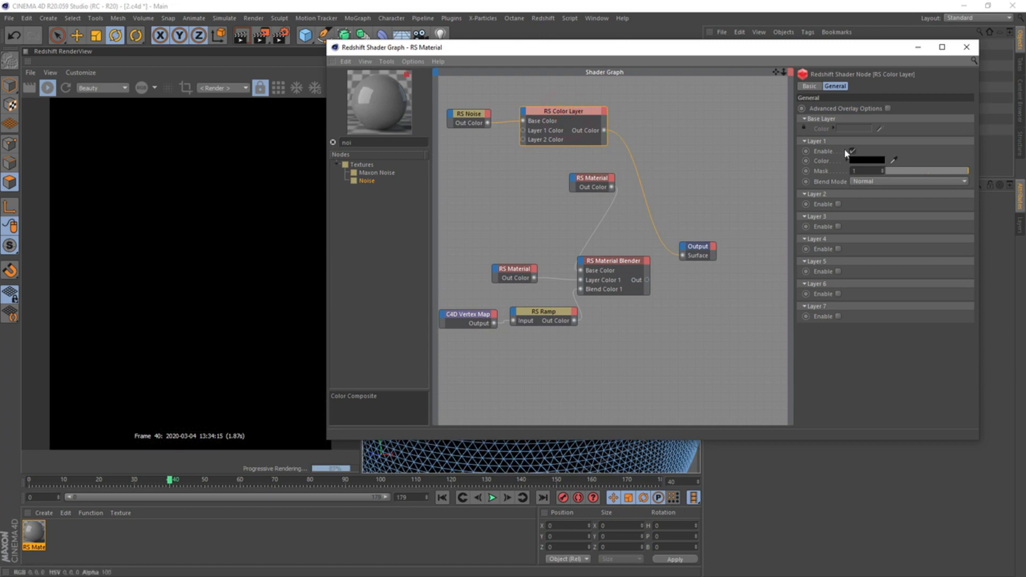
left_click(851, 152)
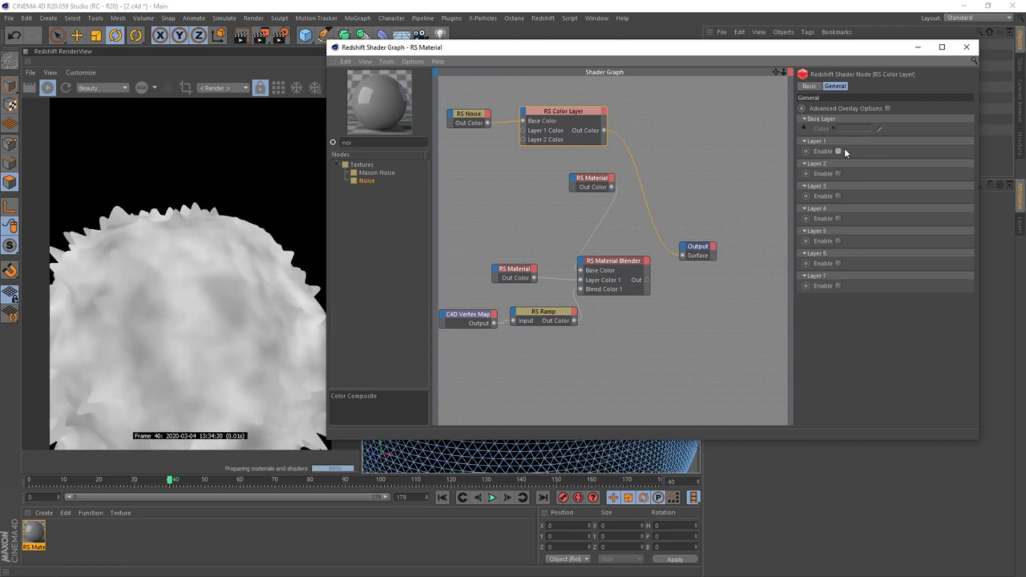
Set the noise type to Turbulence and duplicate the Noise node, connecting the copy to Layer 1 Color
left_click(478, 116)
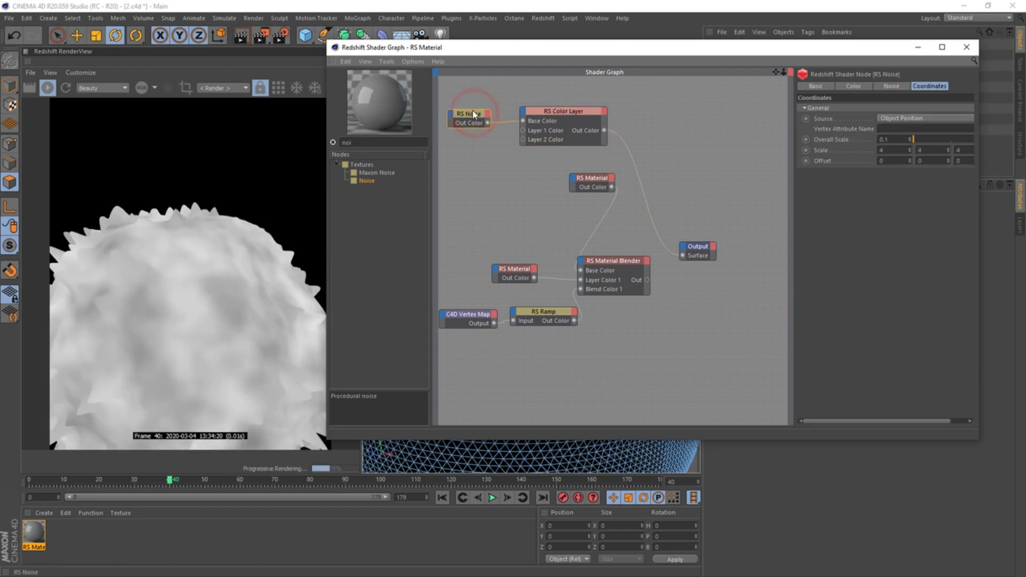
left_click(890, 86)
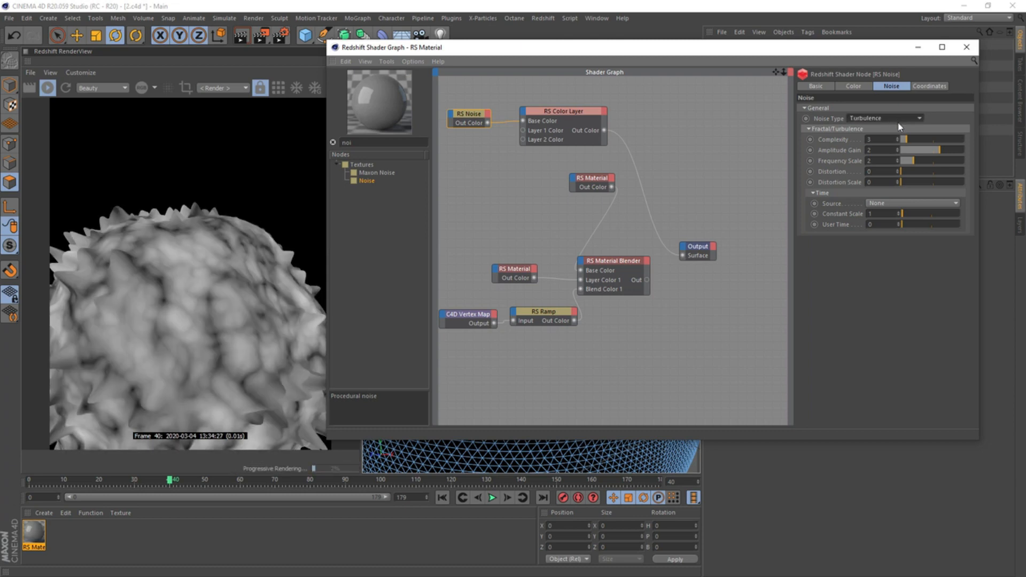
mouse_move(480, 123)
left_mouse_down()
mouse_move(471, 113)
mouse_move(476, 137)
left_mouse_up()
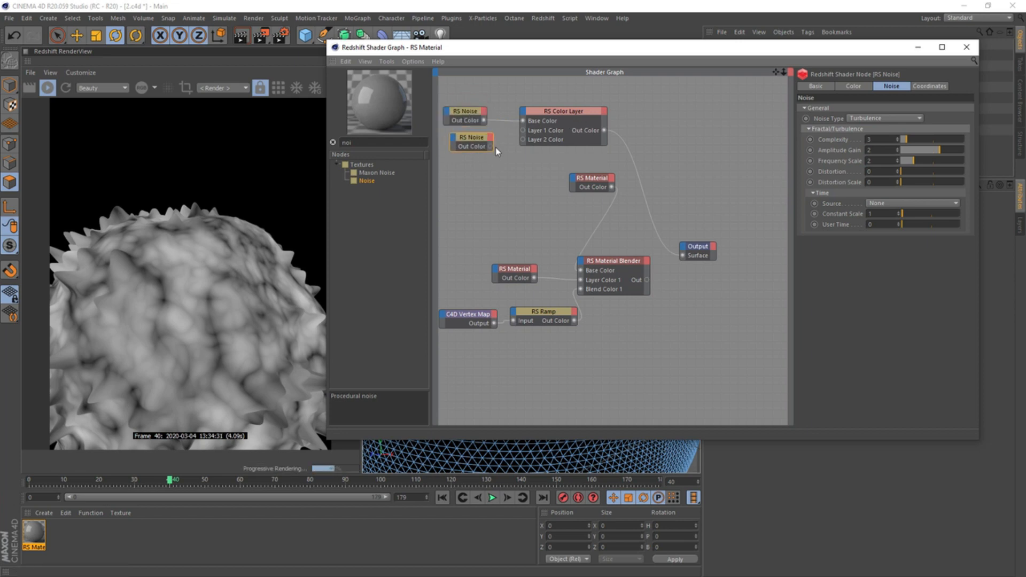
left_click_drag(490, 146, 523, 140)
Enable Layer 1 of the Color Layer node and set its blend mode to Overlay
left_click(561, 111)
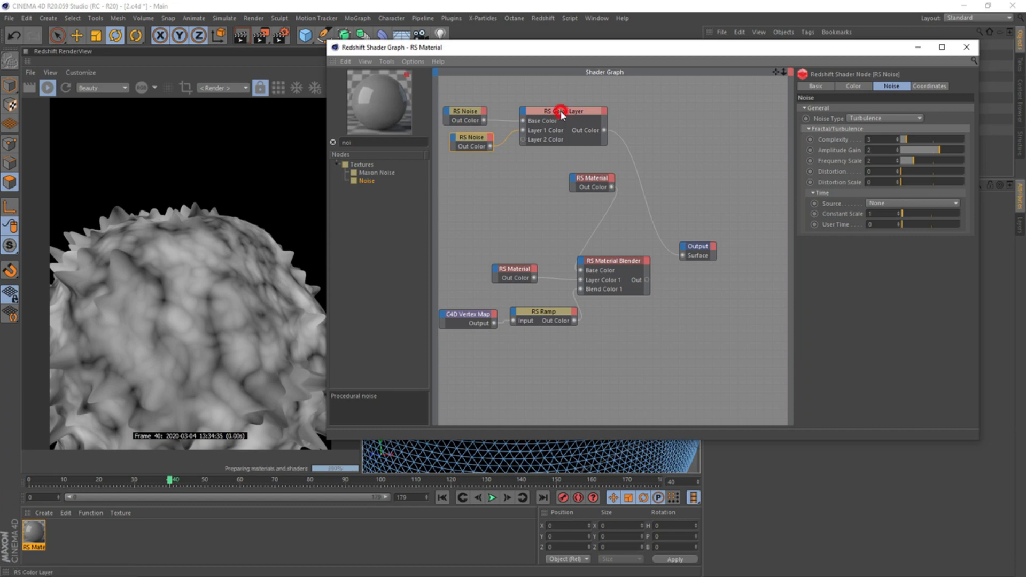
left_click(838, 152)
left_click(868, 181)
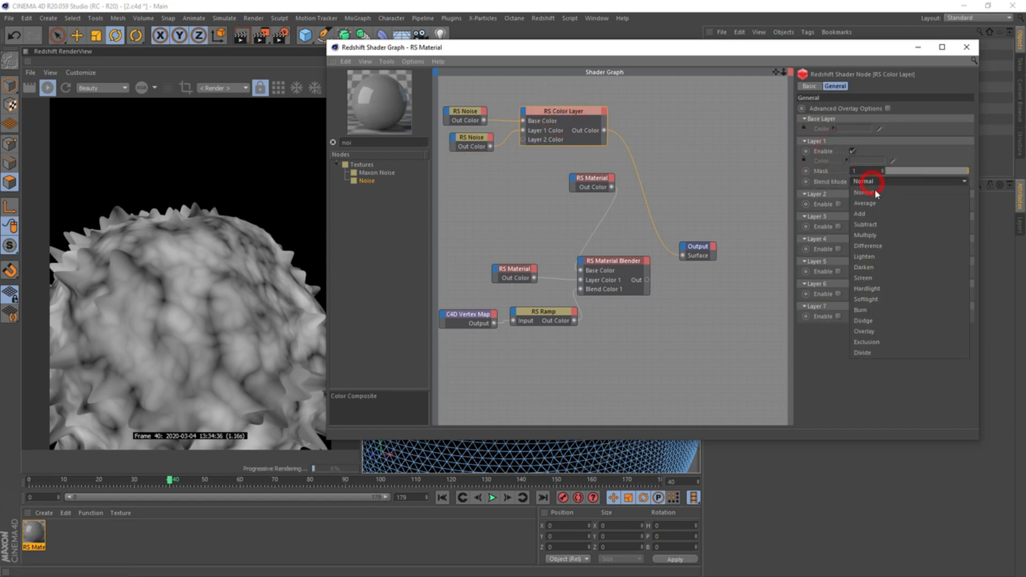
left_click(877, 332)
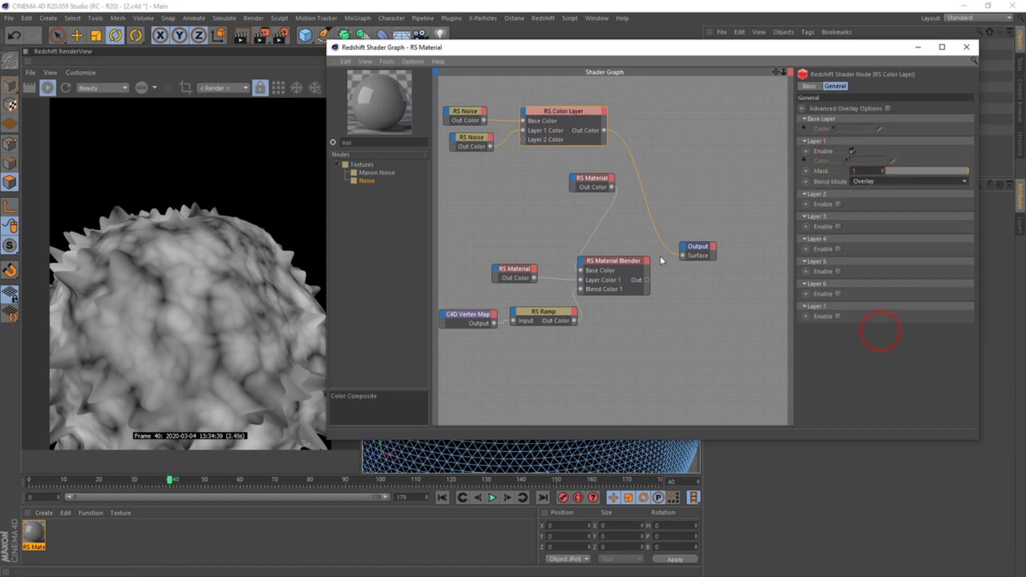
Set the second Noise's overall scale to 0.5 and the Color Layer's Layer 1 mask to 0.5
left_click(470, 139)
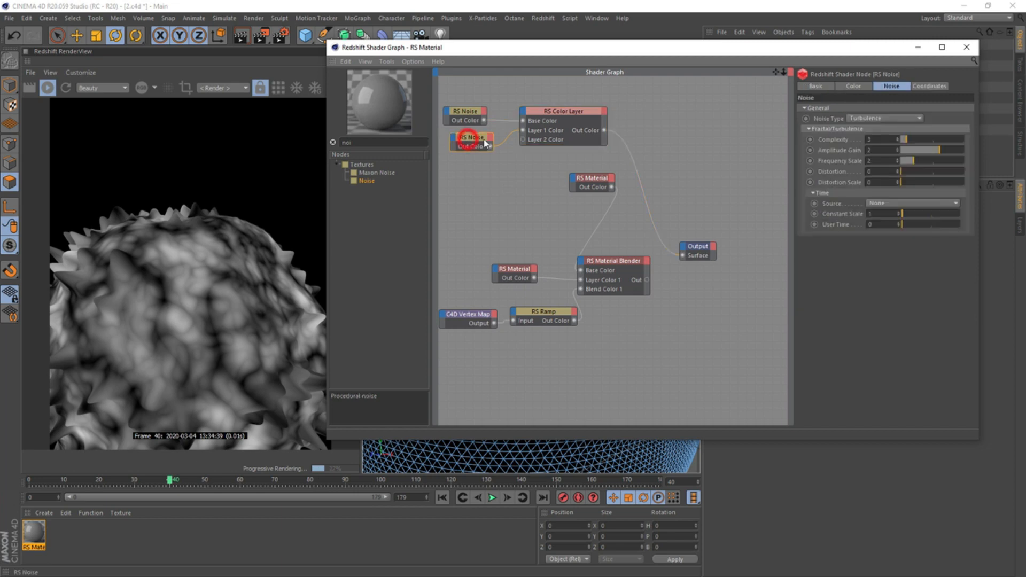
left_click(930, 86)
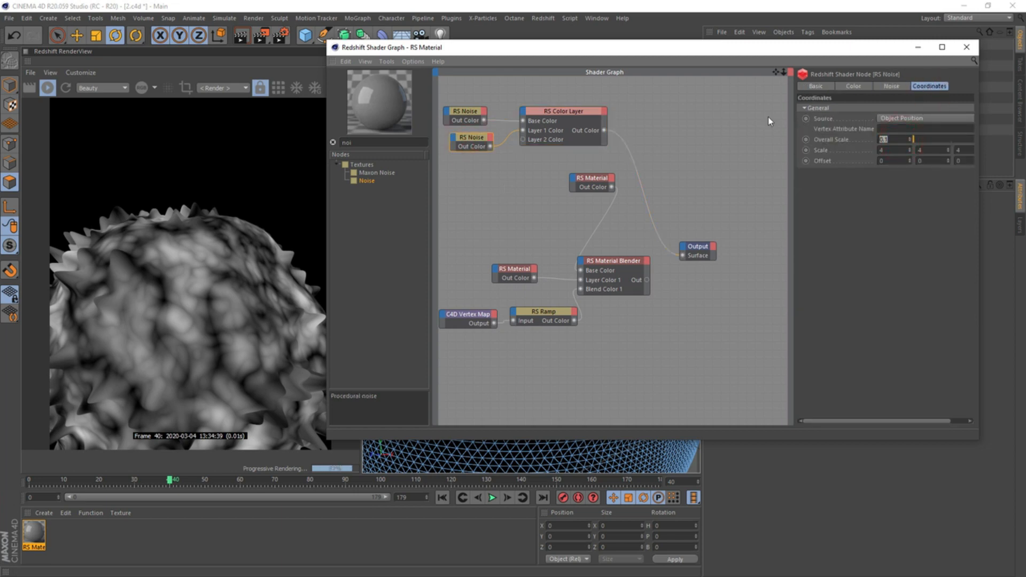
type("0.5")
key("Return")
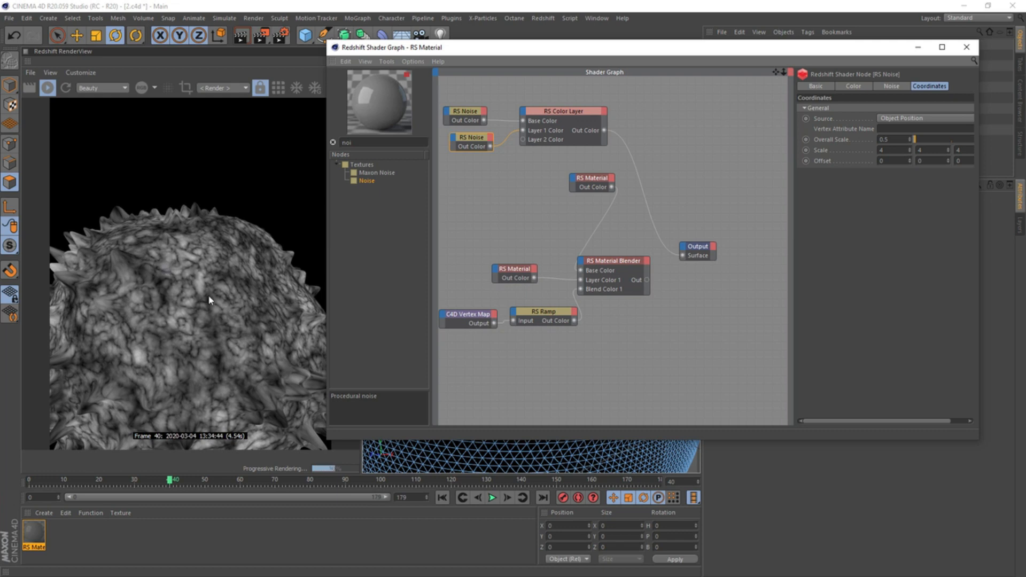
left_click(569, 114)
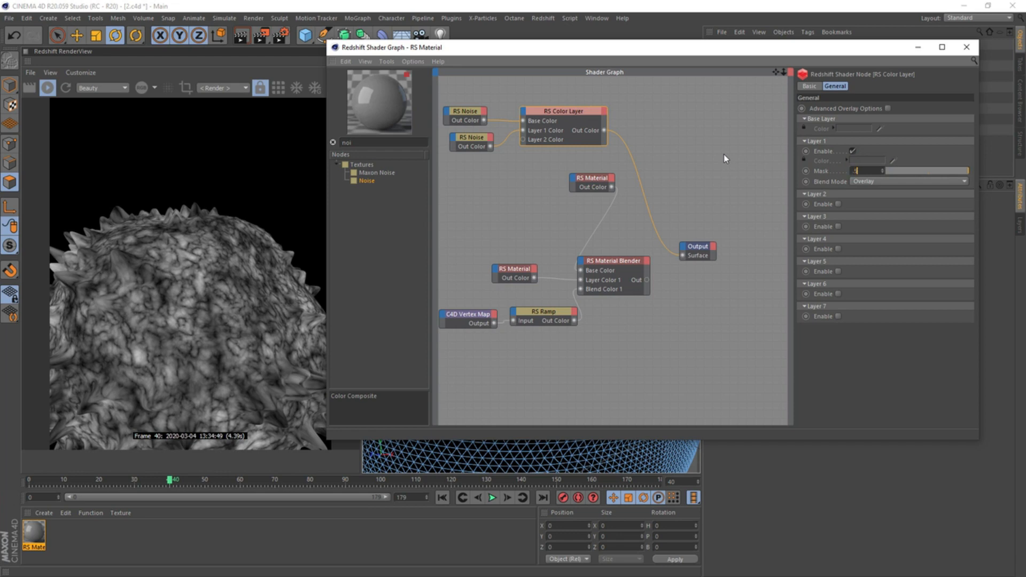
type("0.5")
key("Return")
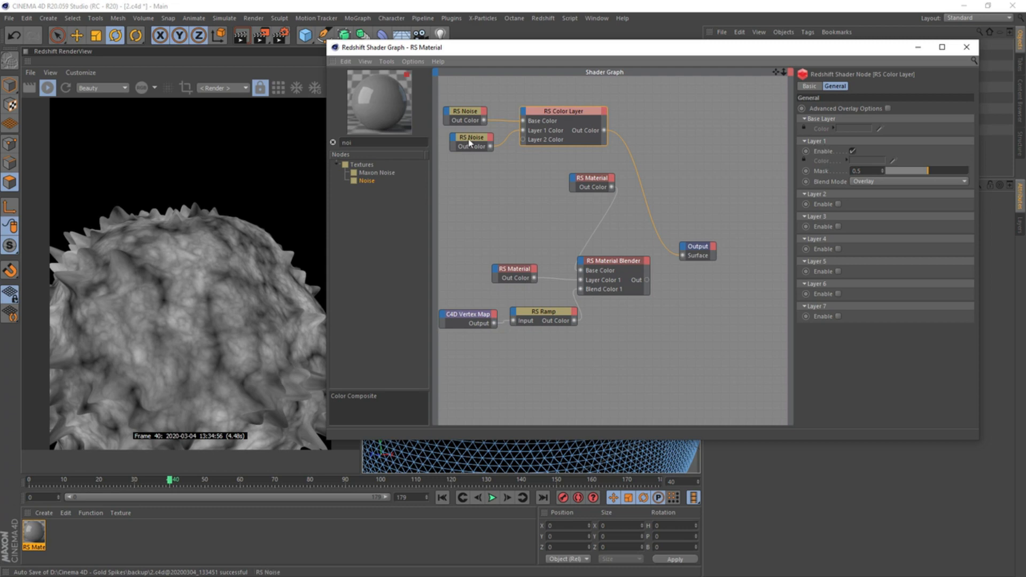
Duplicate the second Noise node, change the copy's overall scale, and connect it to Layer 2 Color
left_click_drag(470, 141, 467, 162, "ctrl")
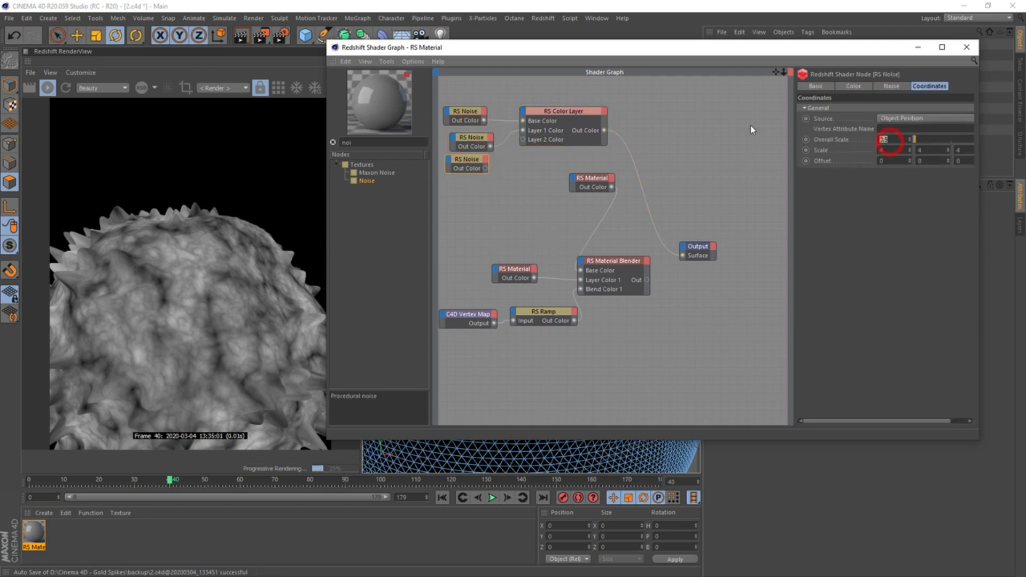
key("Return")
left_click_drag(484, 168, 523, 139)
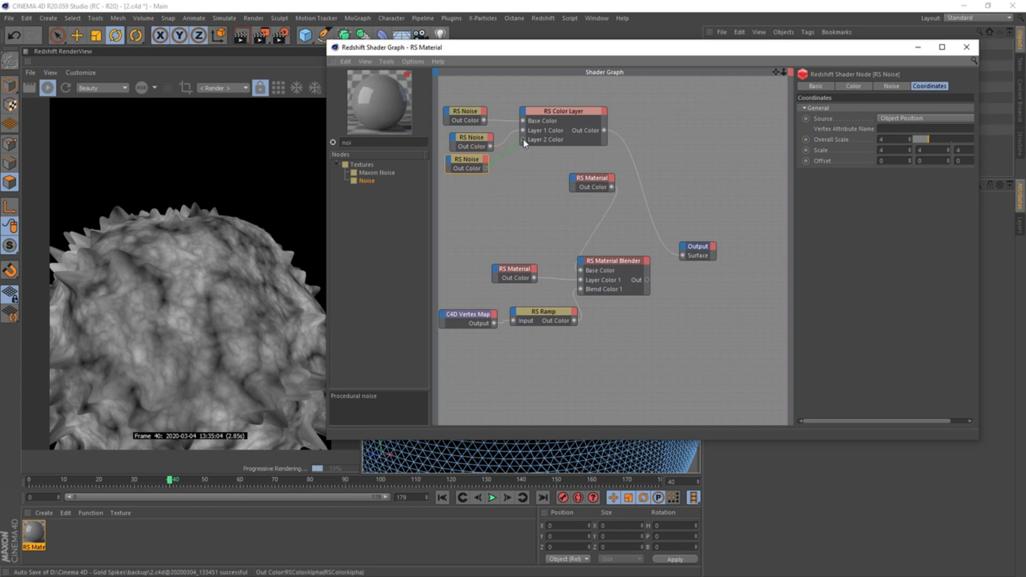
Enable Layer 2 of the Color Layer with Overlay blend mode and a mask of 0.25
left_click(548, 110)
left_click(837, 204)
left_click(876, 234)
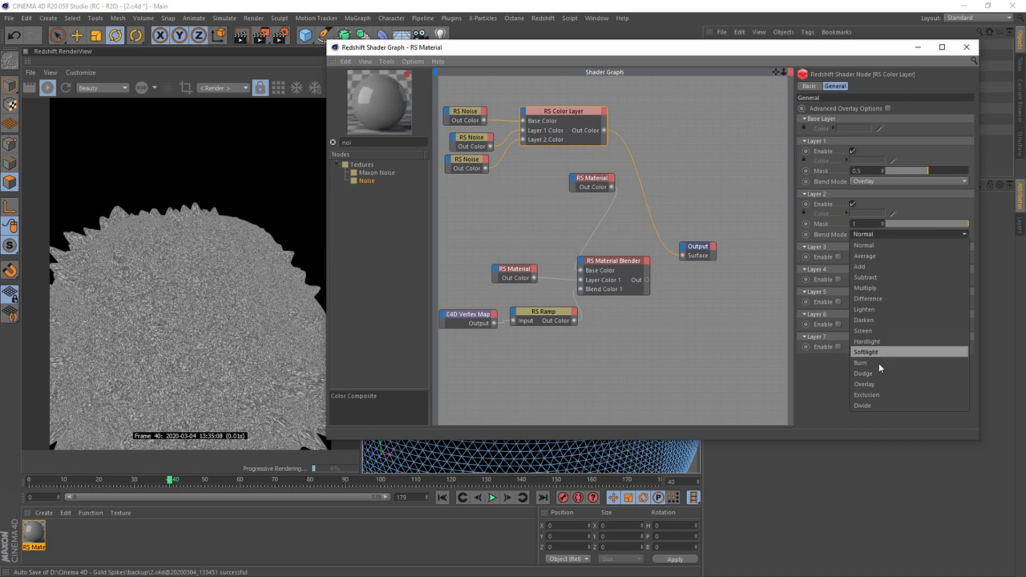
left_click(876, 384)
left_click(861, 224)
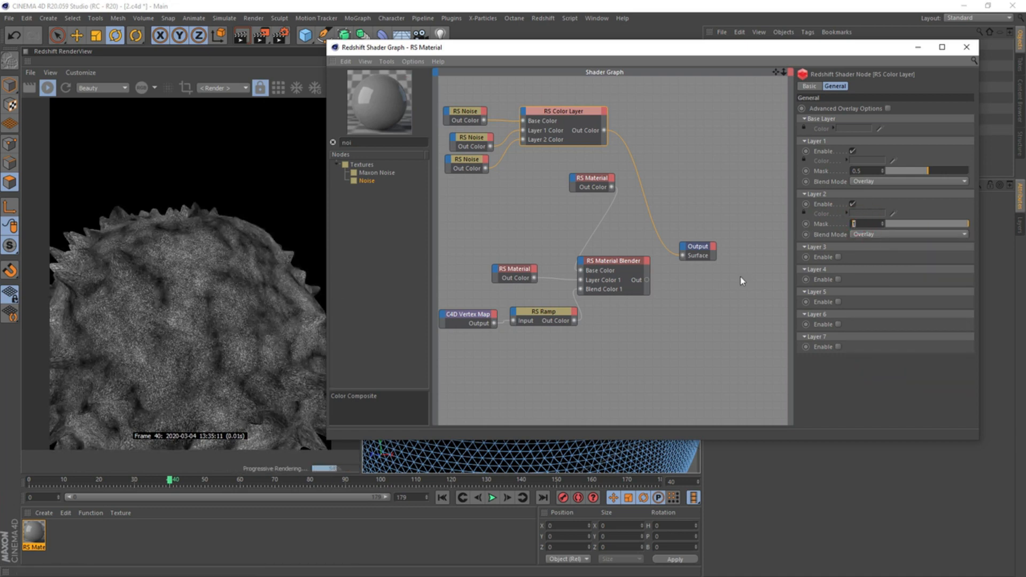
type(".25")
key("Return")
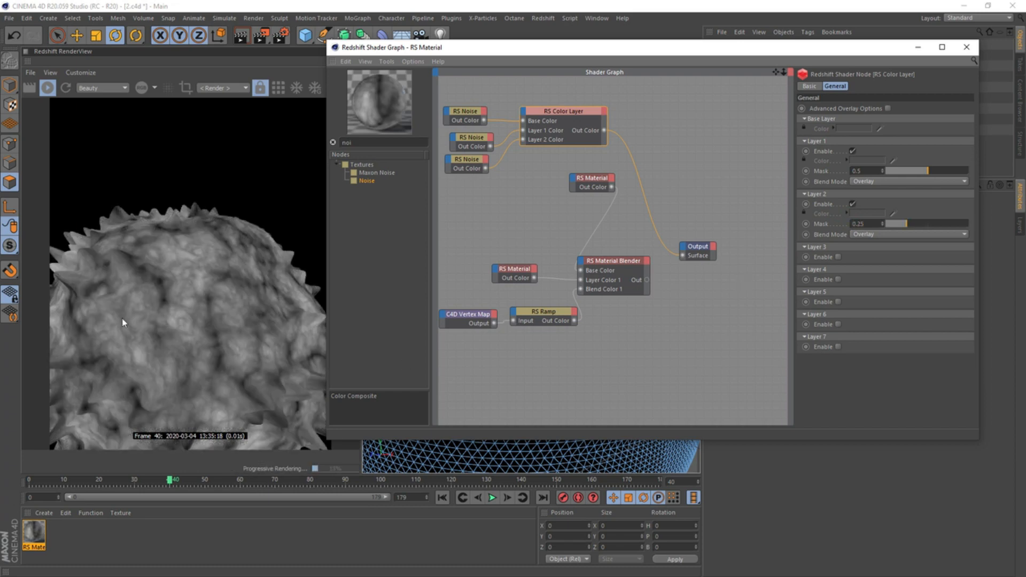
Make room by moving the base RS Material node down, and add a Color Constant node below the noise nodes
left_click(589, 180)
left_click_drag(597, 193, 599, 203)
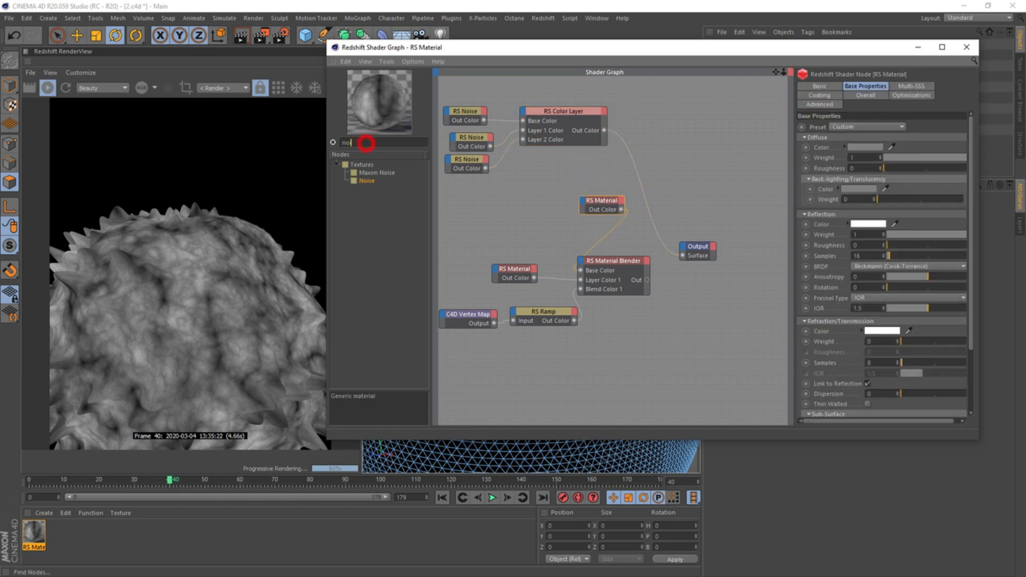
key("BackSpace")
key("BackSpace")
type("color cons")
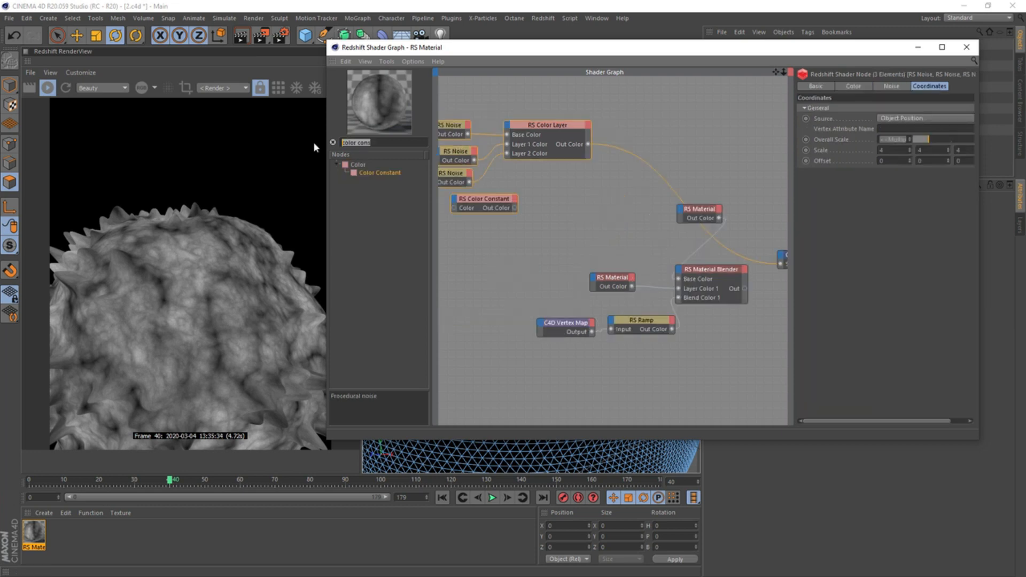
Insert a Color Composite node in Multiply mode that blends the Color Layer with the Color Constant and feeds the Output surface
left_click_drag(400, 172, 591, 198)
left_click_drag(588, 144, 554, 207)
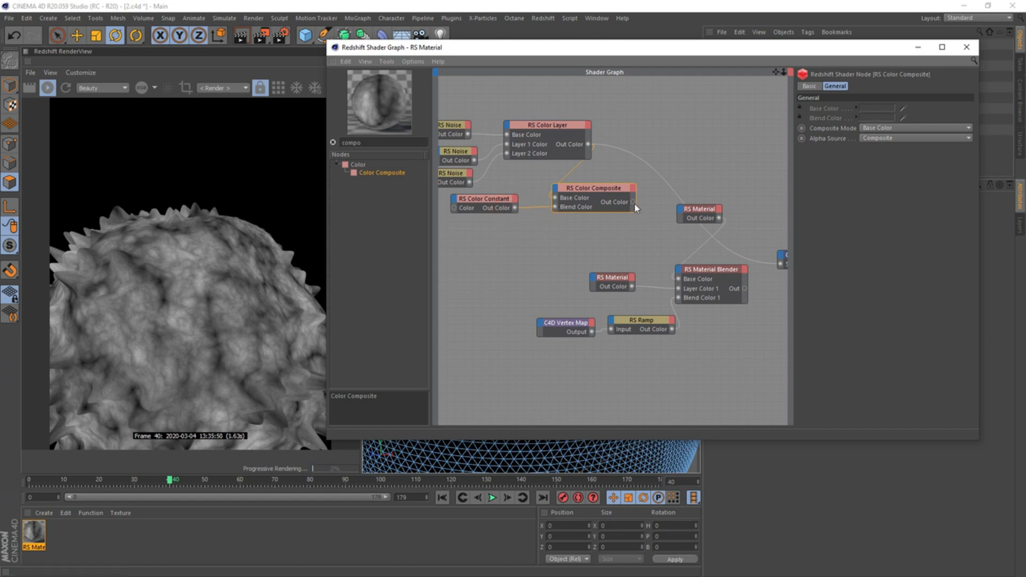
left_click_drag(632, 202, 682, 213)
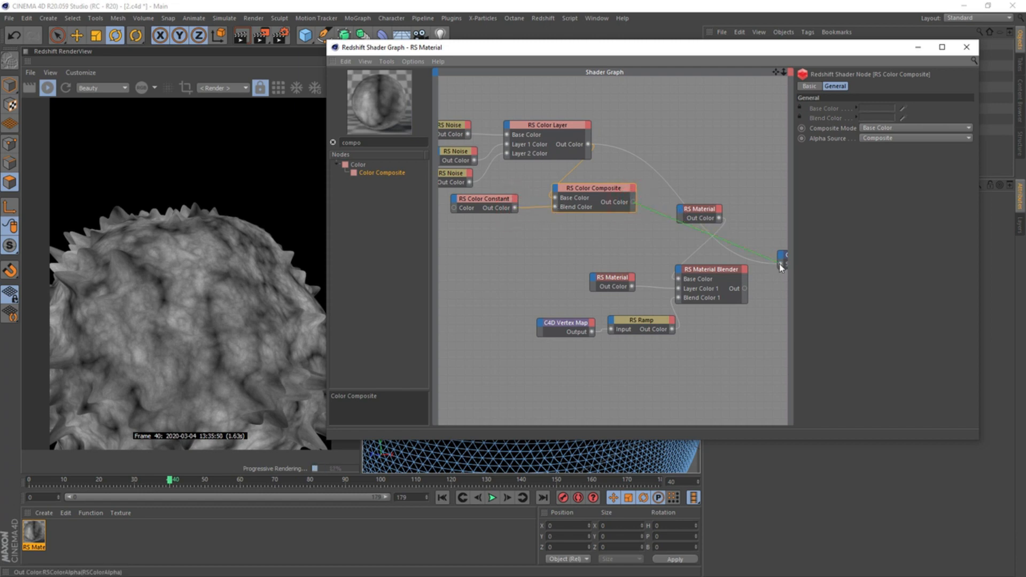
left_click_drag(780, 267, 781, 266)
left_click(887, 128)
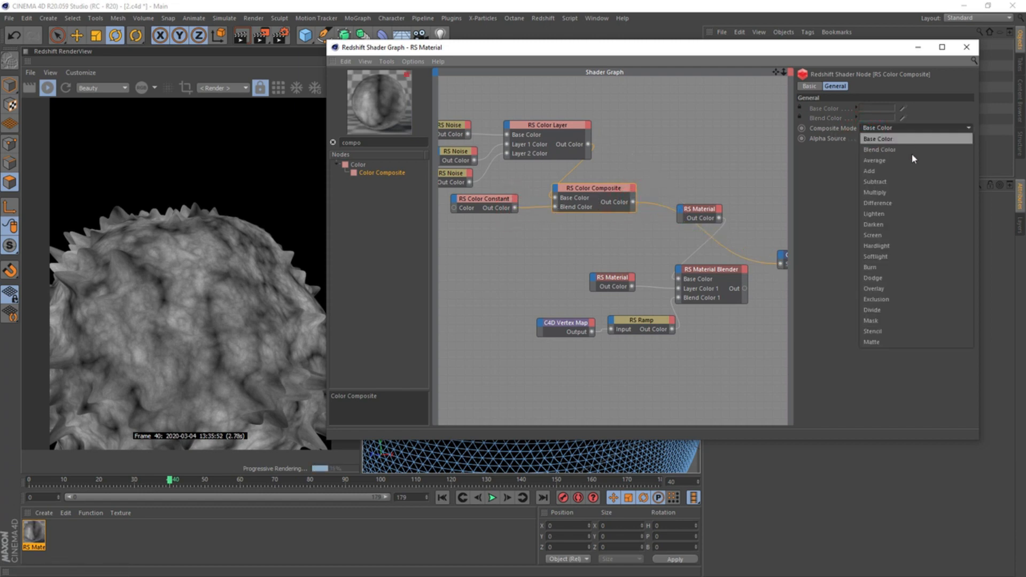
left_click(903, 192)
Shift the Color Constant node clear of the composite and set its color to green with hue 78, saturation 85 and value 72
left_click_drag(496, 201, 515, 225)
left_click(886, 134)
left_click_drag(929, 146, 973, 146)
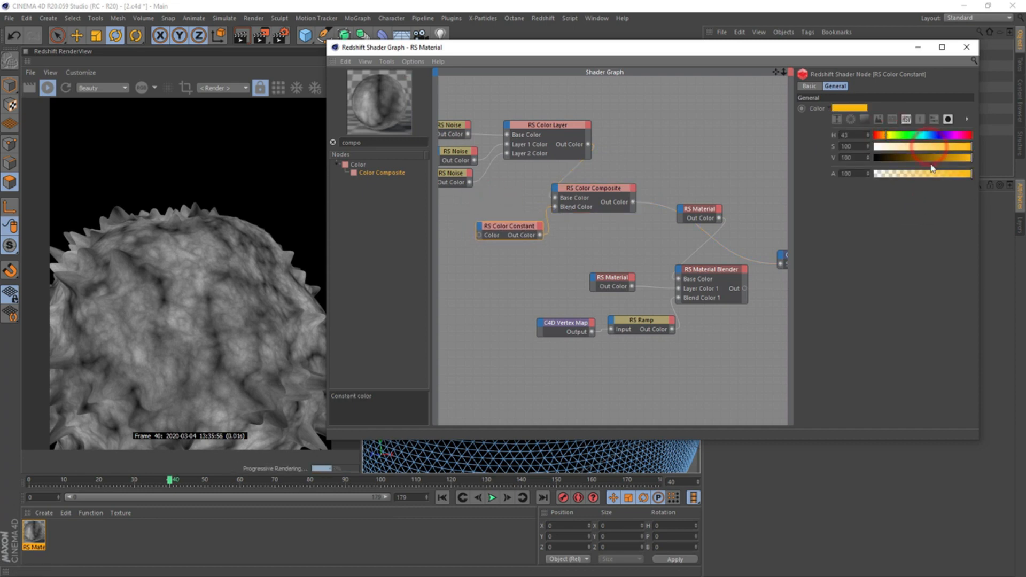
left_click_drag(509, 229, 500, 225)
double_click(474, 234)
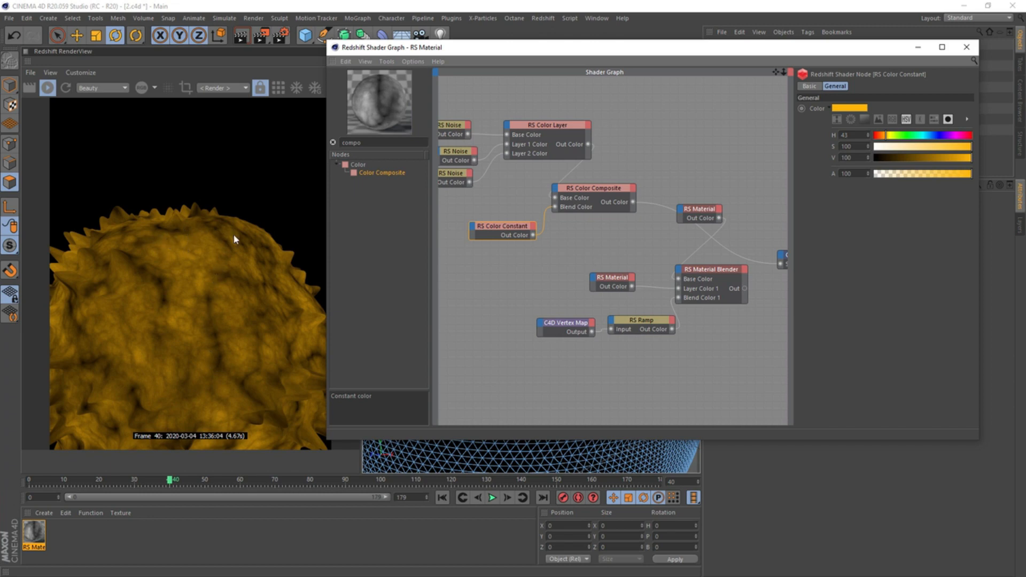
left_click_drag(889, 137, 895, 137)
left_click_drag(948, 157, 947, 148)
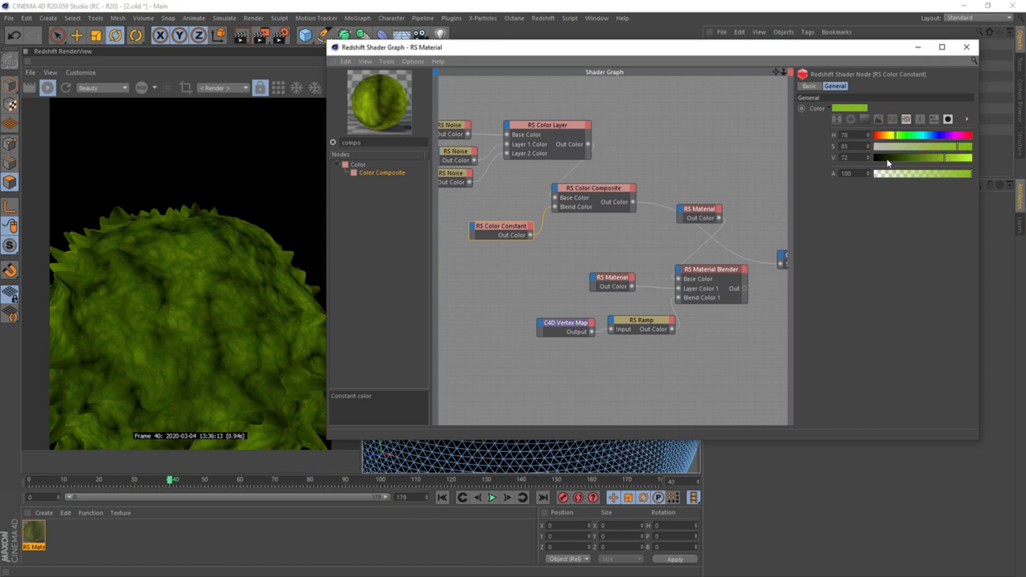
Connect the Color Composite to the base RS Material's Diffuse Color and route that material to the Output surface
left_click_drag(634, 202, 683, 213)
mouse_move(823, 212)
left_click(856, 220)
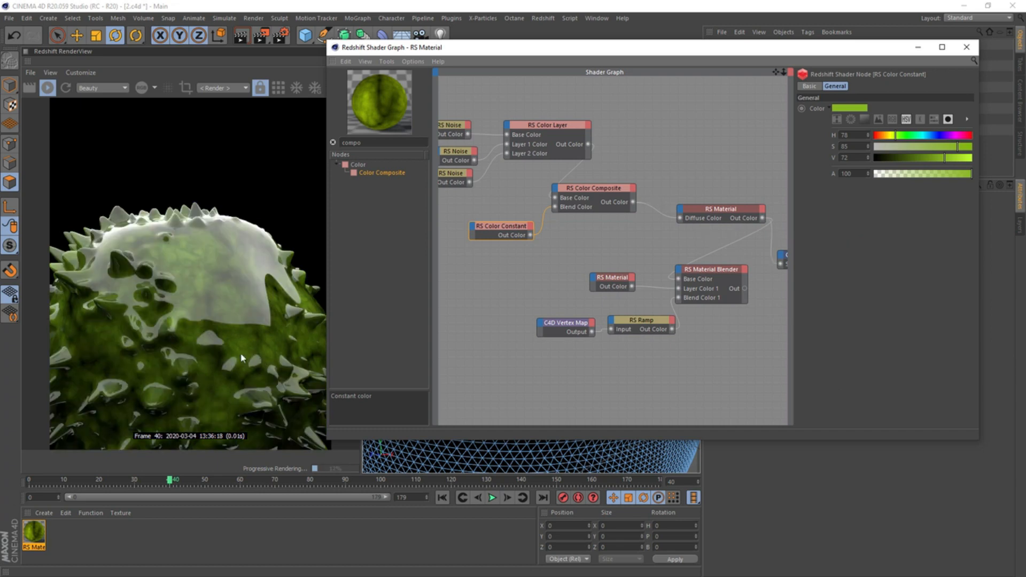
Add a Bump Map node fed by the Color Layer, connect it to the base RS Material's overall Bump Input, and tidy the nodes
type("bump")
left_click_drag(389, 189, 499, 275)
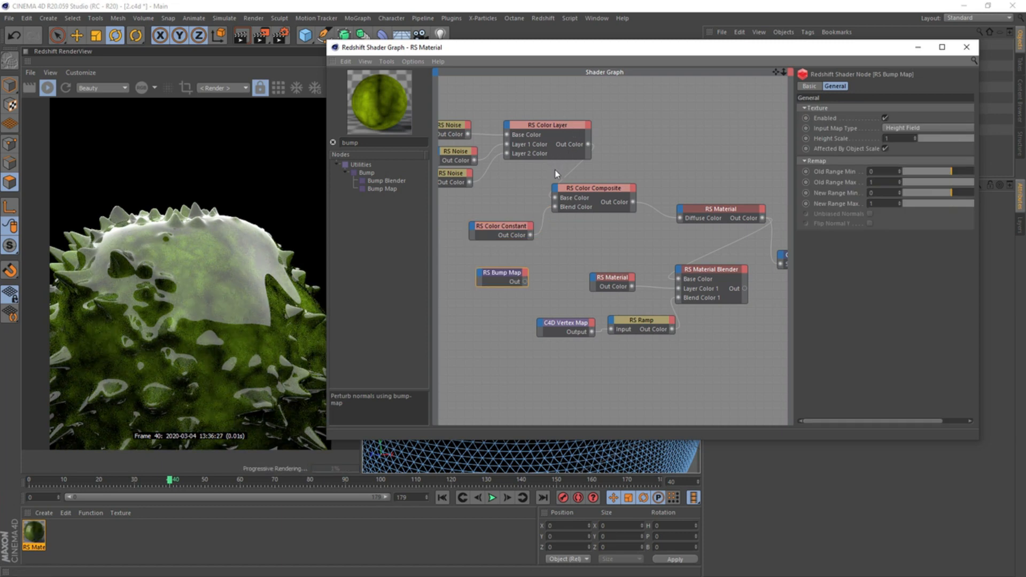
scroll(554, 169, "down", 2)
left_click_drag(537, 190, 538, 190)
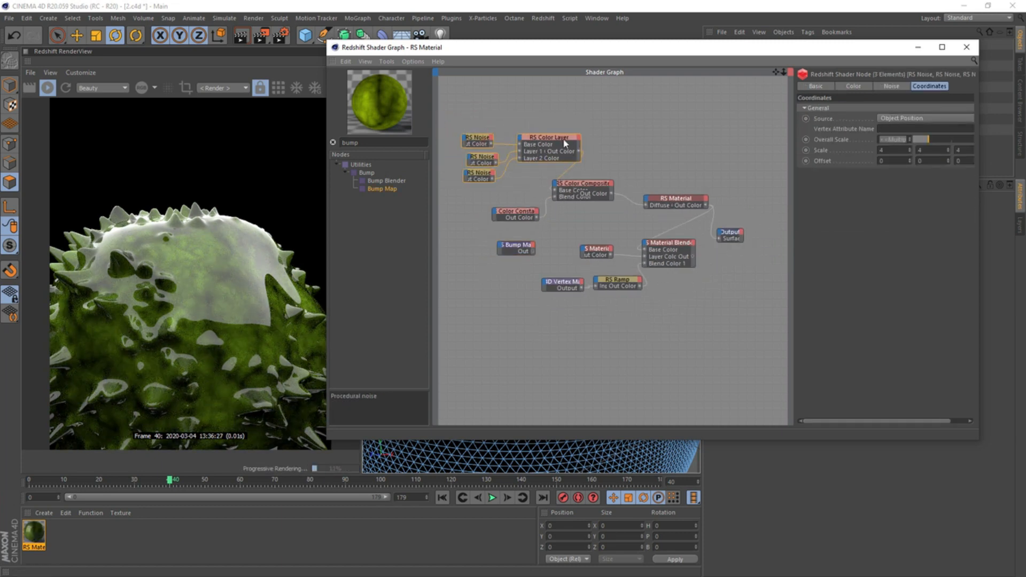
left_click_drag(562, 139, 647, 204)
left_click(544, 263)
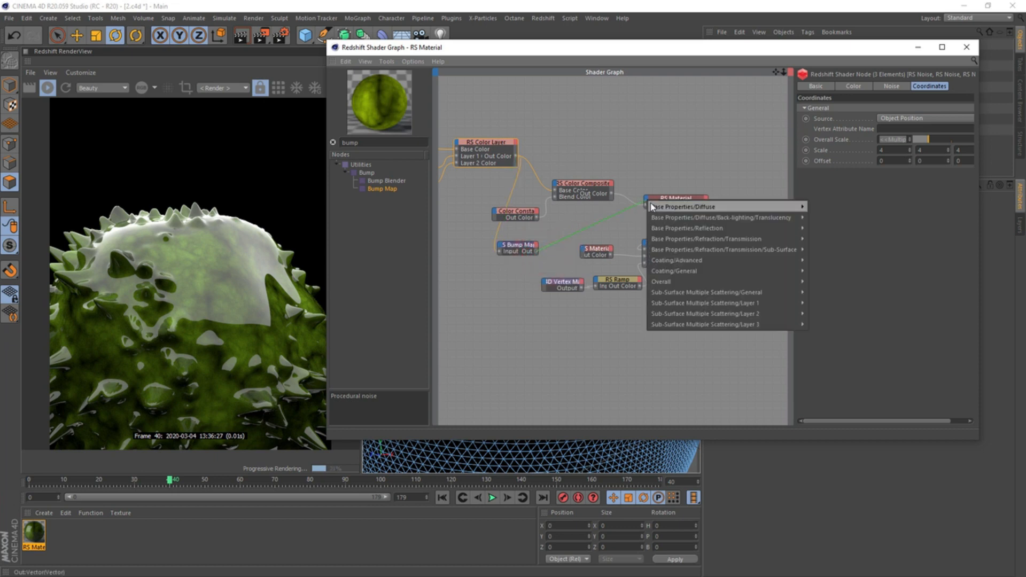
mouse_move(780, 282)
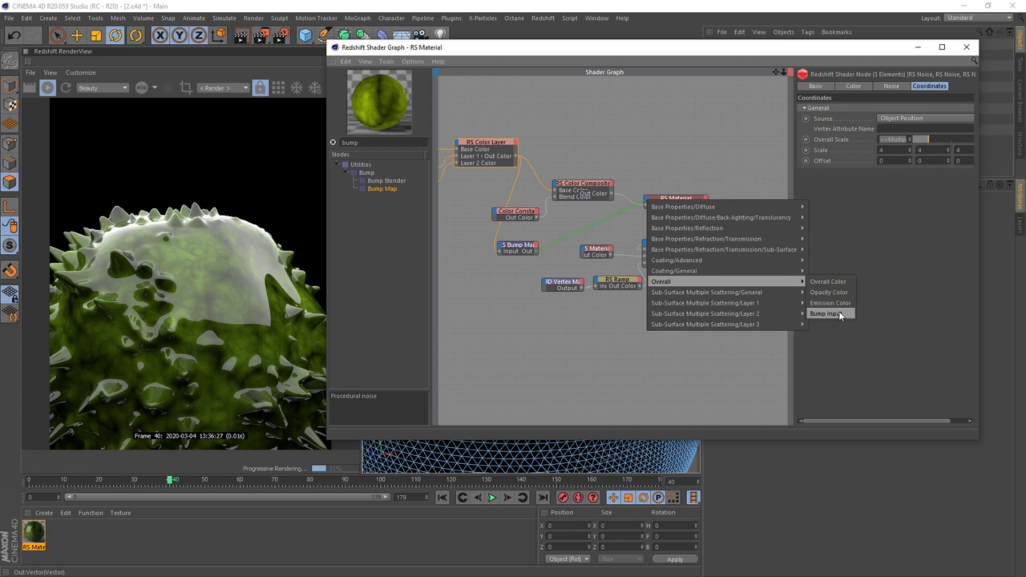
left_click(831, 314)
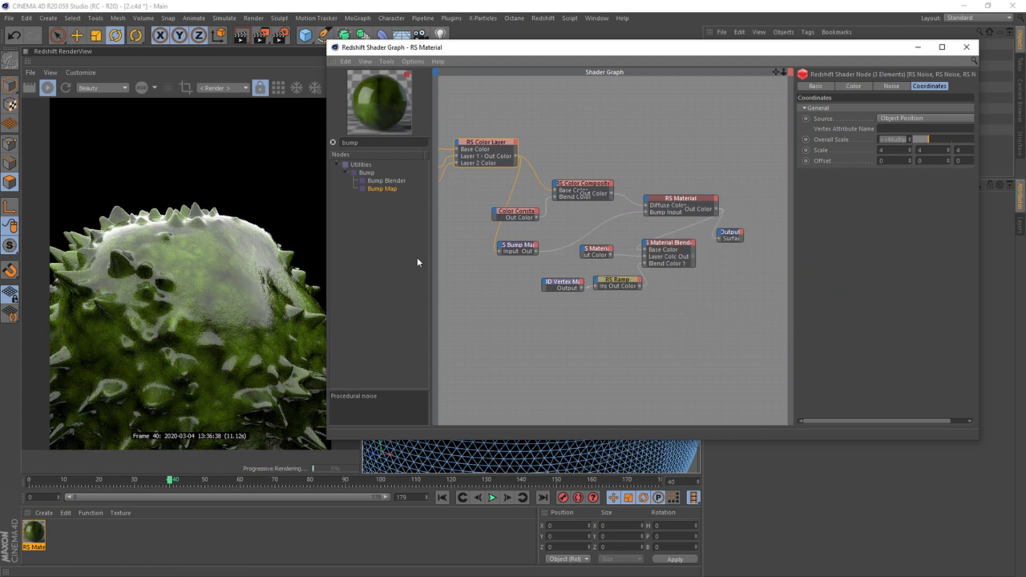
left_click_drag(515, 212, 508, 206)
left_click_drag(518, 246, 511, 226)
Set the base RS Material's reflection roughness to 0.454 and its reflection weight to 0.964
left_click(649, 202)
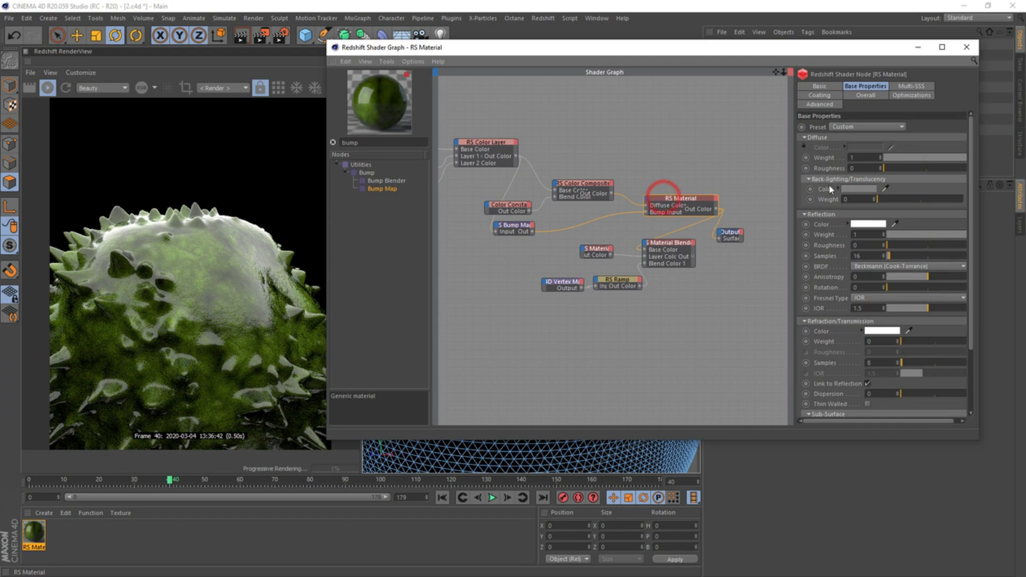
left_click(902, 245)
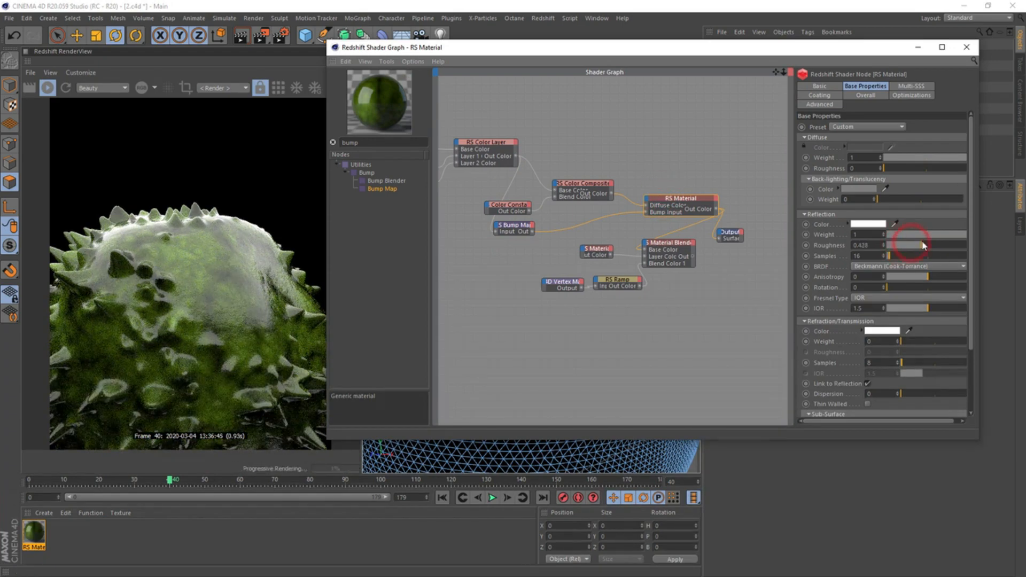
left_click_drag(905, 244, 922, 246)
left_click(911, 246)
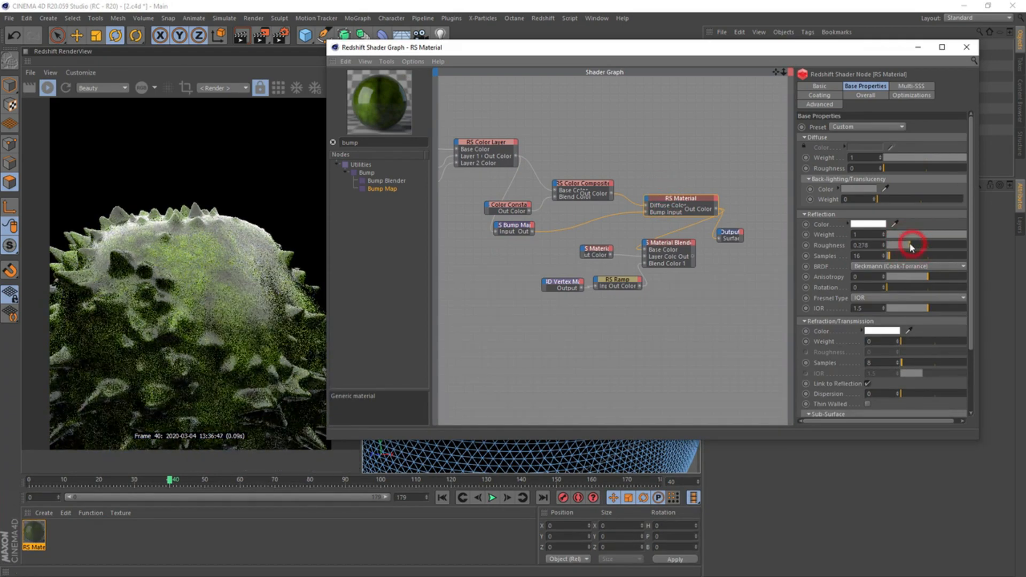
left_click(923, 245)
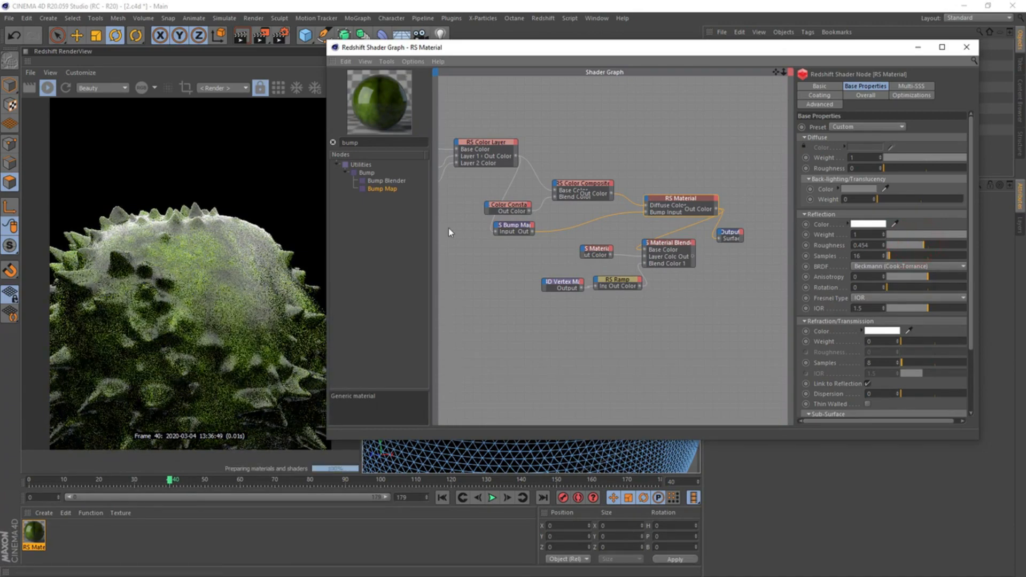
left_click_drag(468, 47, 651, 77)
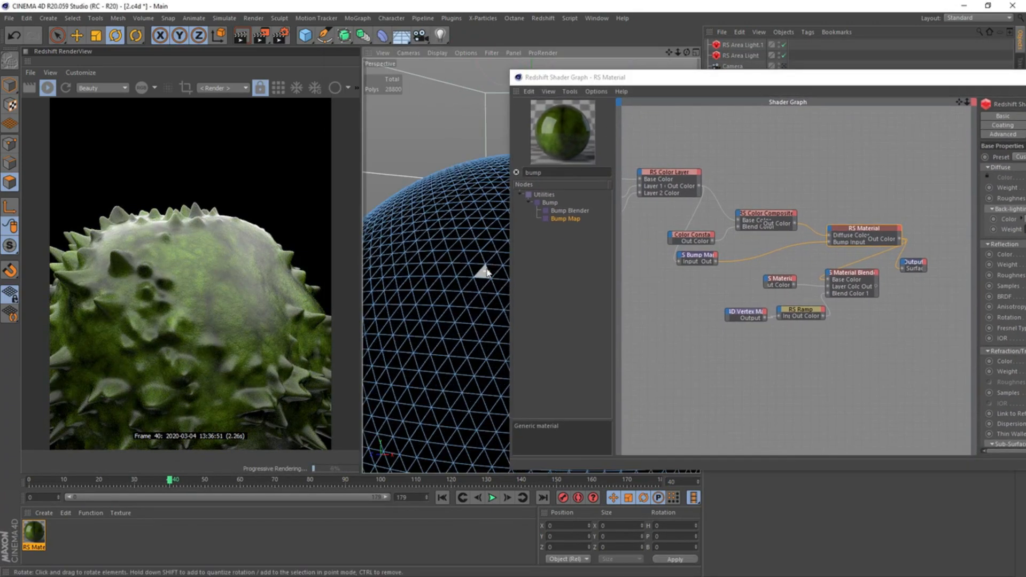
scroll(482, 231, "up", 3)
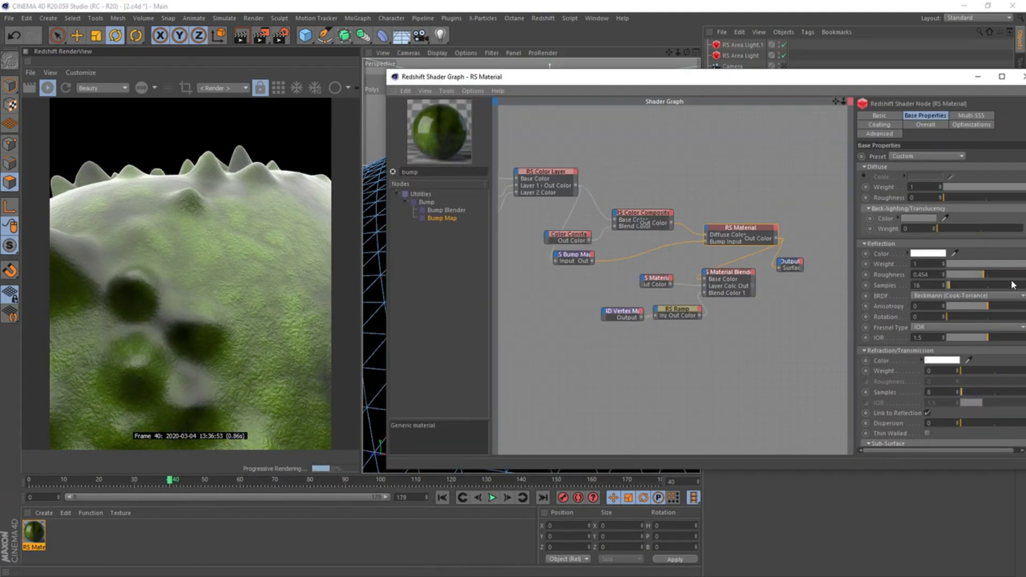
left_click(1018, 265)
left_click(1022, 265)
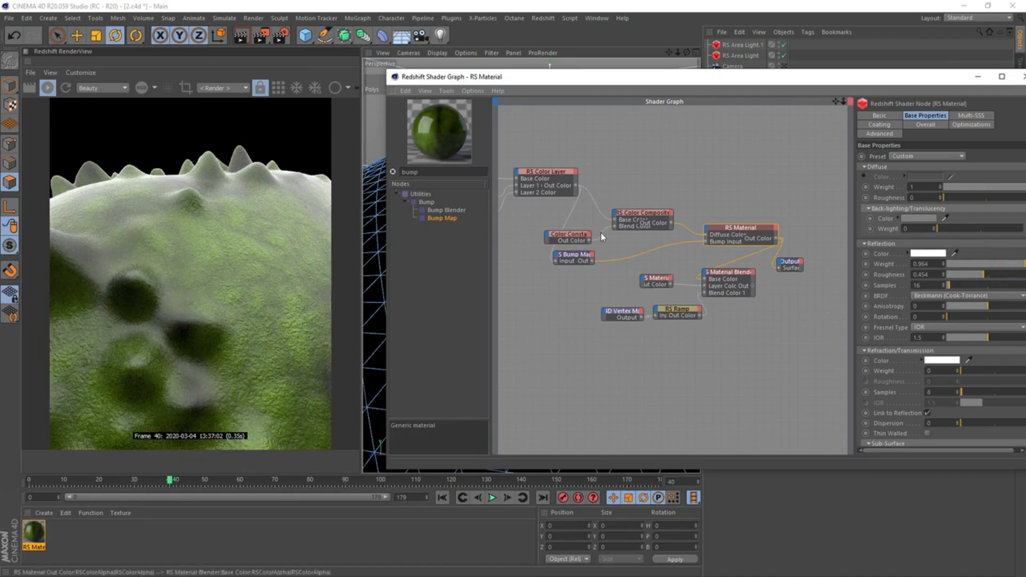
Try height scales of 2 and 4 on the Bump Map node, and settle on 3
left_click(571, 256)
left_click(949, 168)
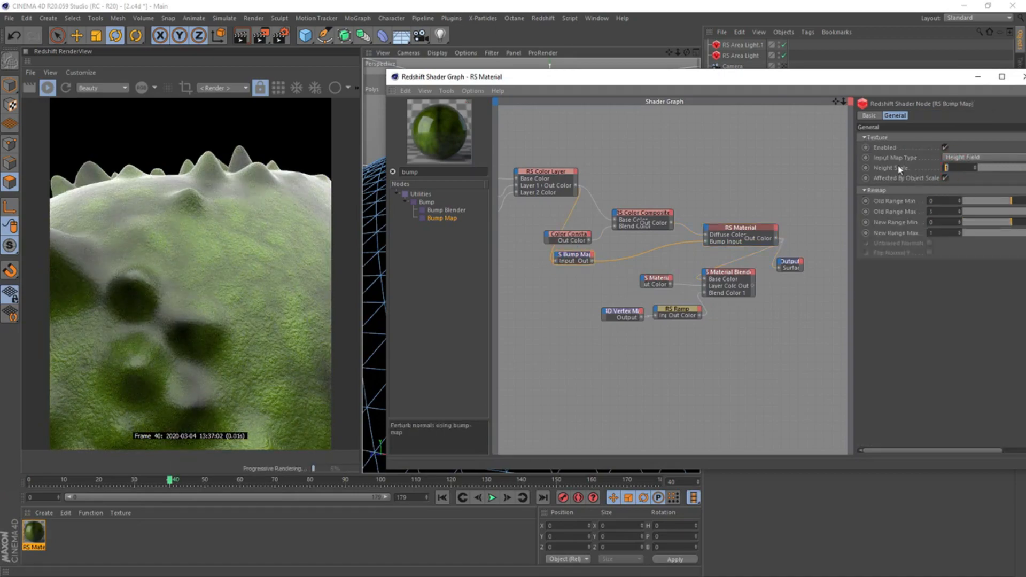
type("2")
key("Return")
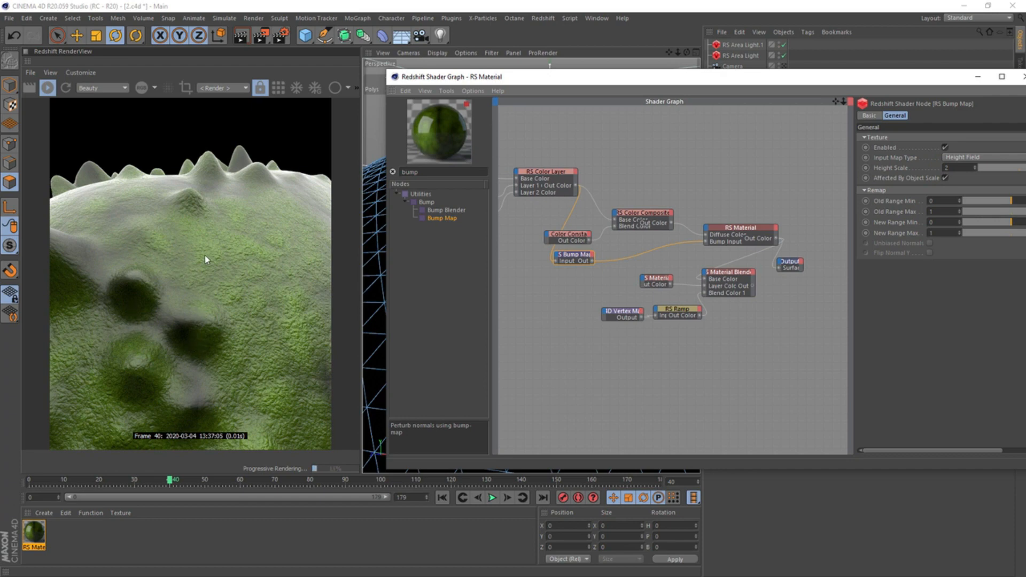
type("4")
key("Return")
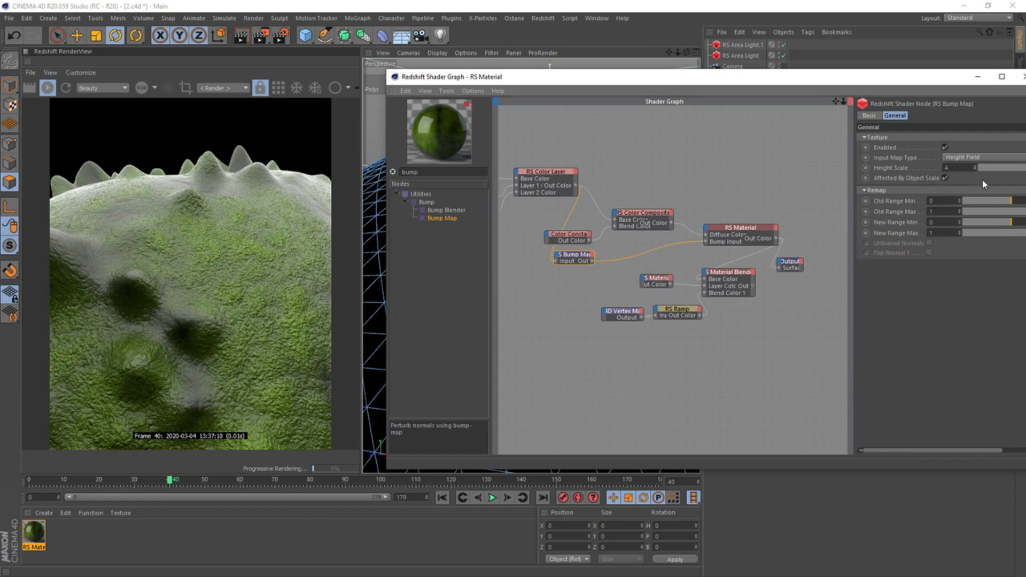
left_click_drag(960, 167, 828, 161)
type("3")
key("Return")
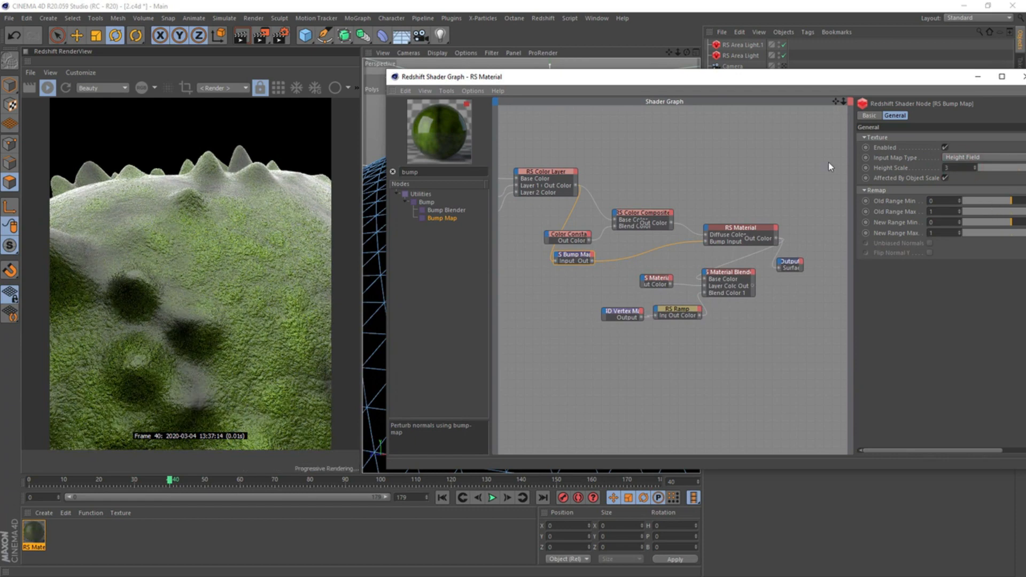
Add a Displacement node above the base RS Material and connect the Color Layer to its Tex Map input
left_click(449, 170)
key("ctrl+a")
type("d")
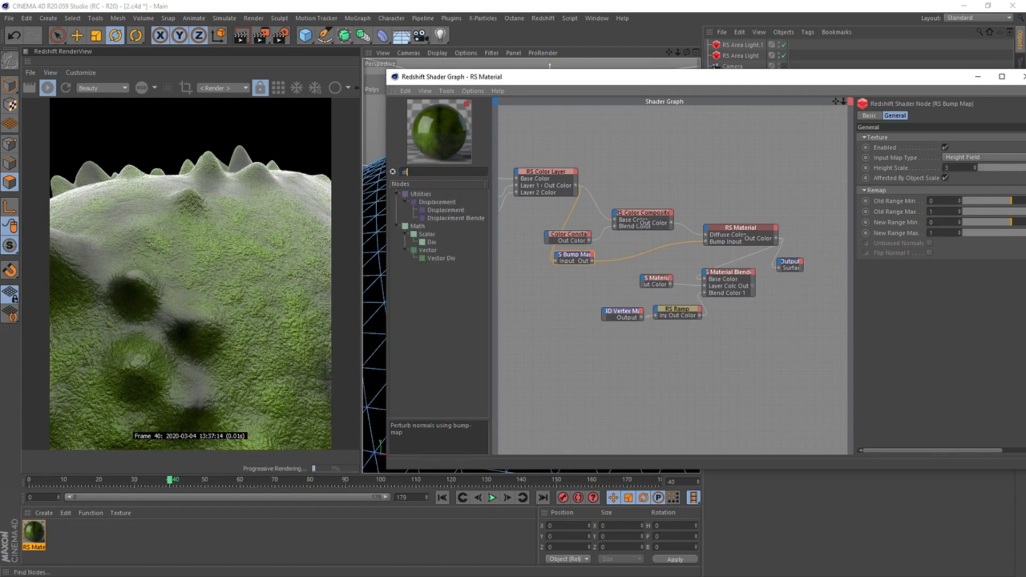
left_click_drag(443, 211, 727, 194)
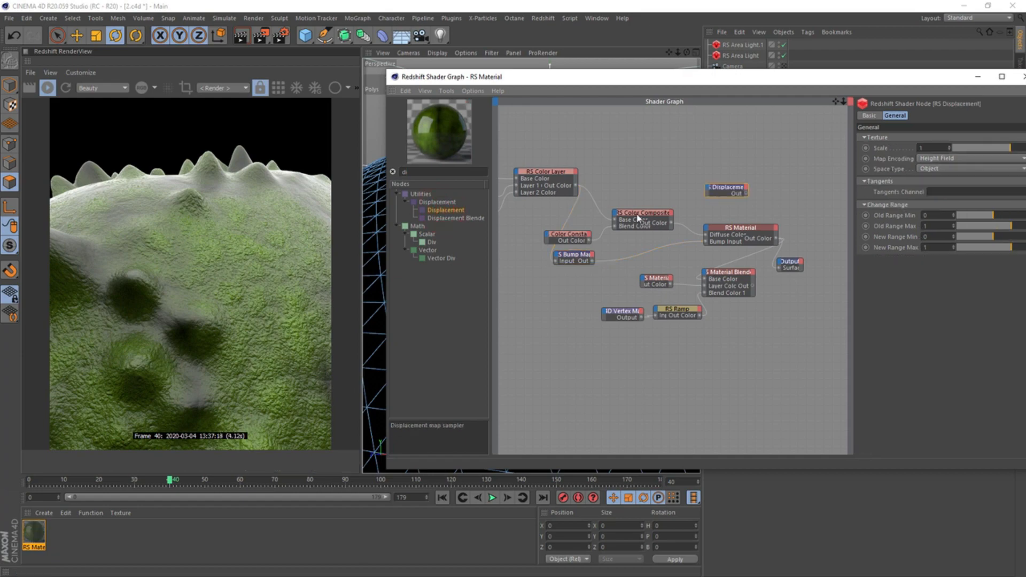
left_click_drag(576, 186, 713, 190)
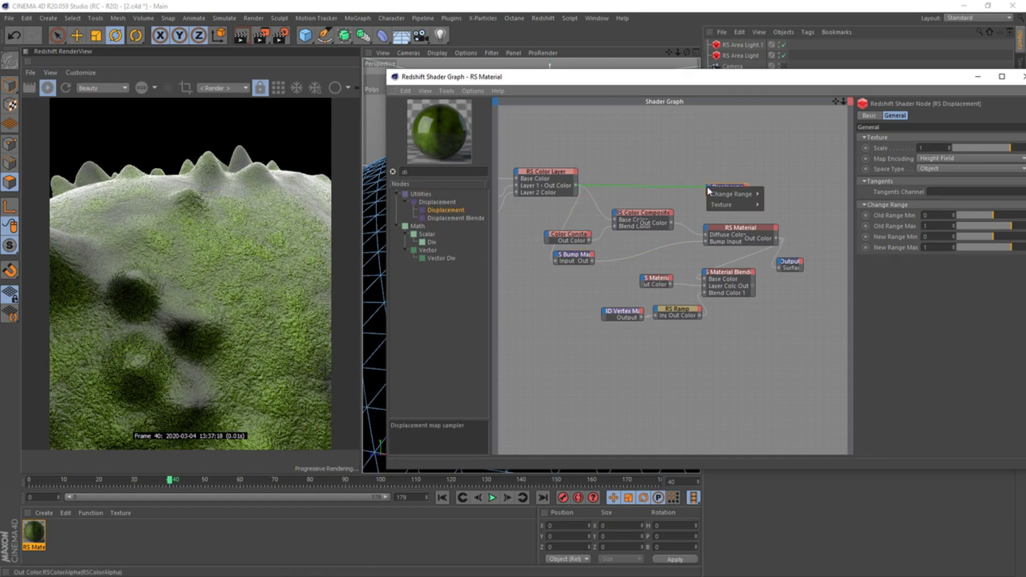
left_click(772, 204)
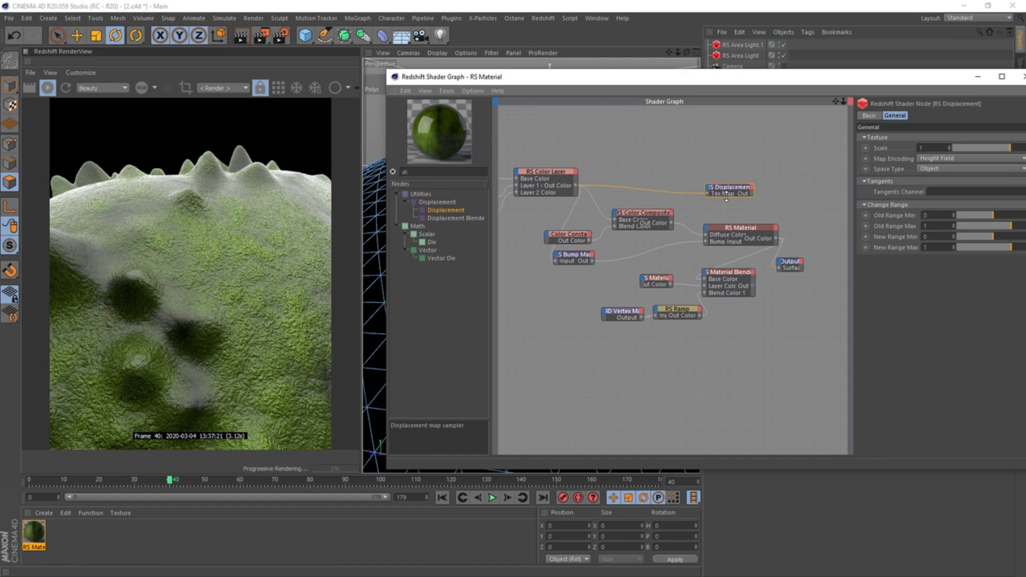
Connect the Displacement node to the Output's Displacement and the Material Blender to the Output's Surface
left_click_drag(791, 261, 837, 264)
left_click(751, 194)
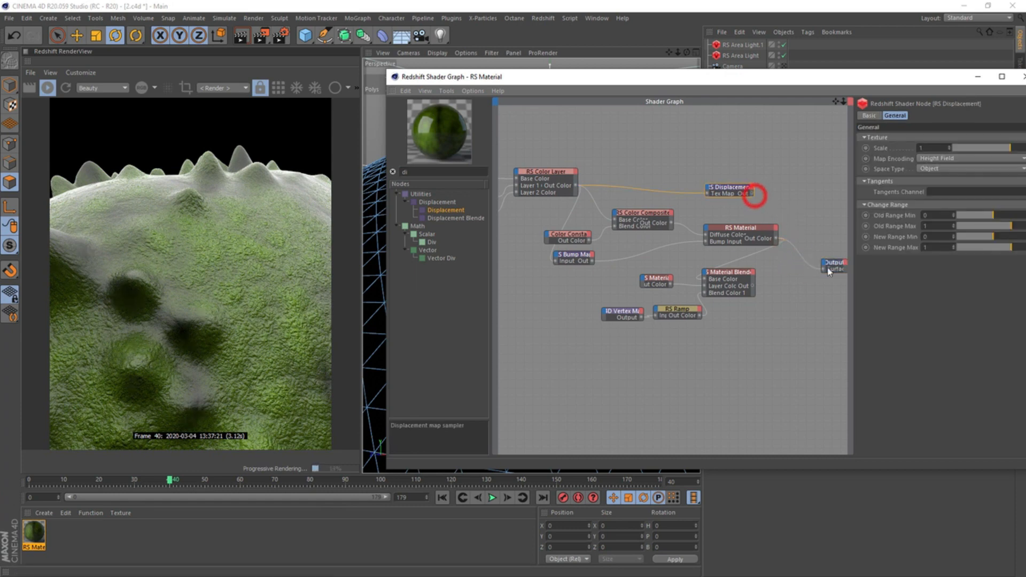
left_click_drag(751, 194, 827, 270)
left_click(827, 269)
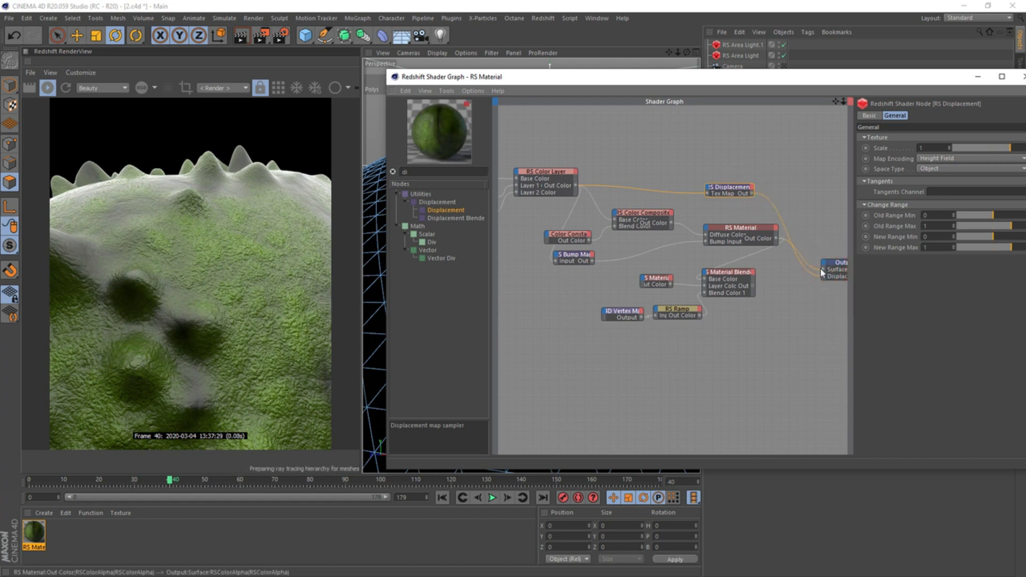
left_click_drag(758, 79, 680, 150)
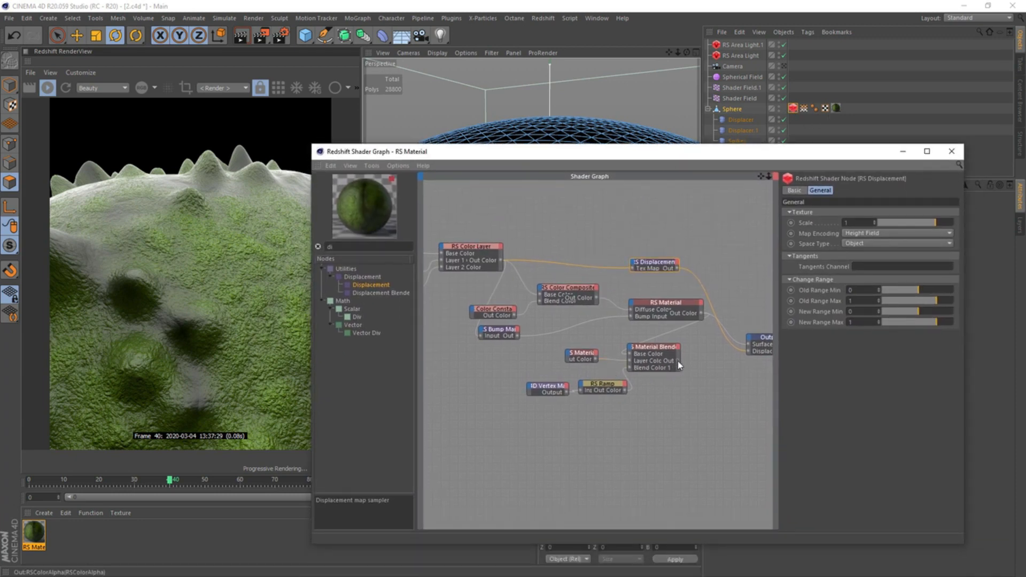
left_click_drag(677, 361, 749, 347)
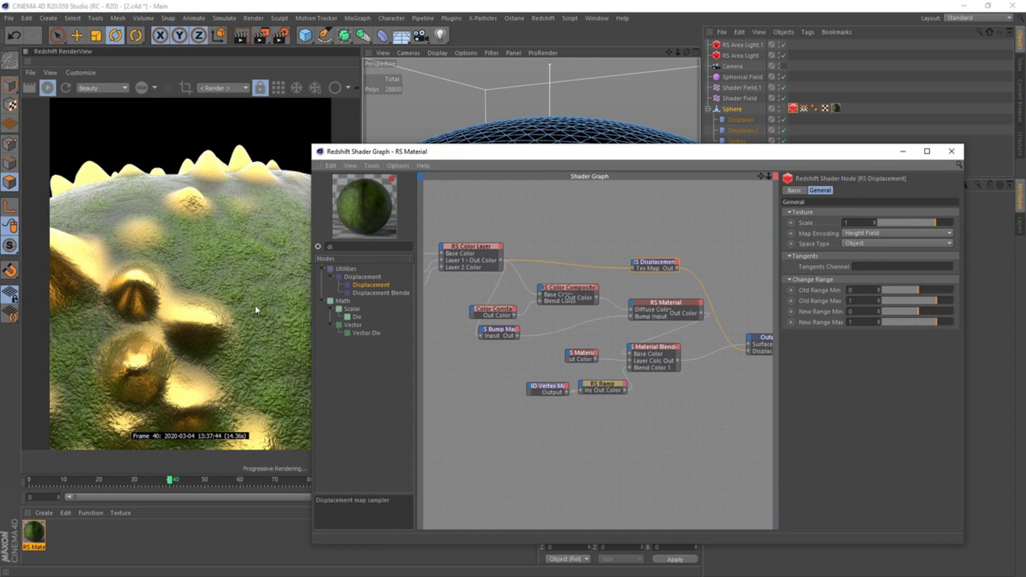
Close the shader graph and disable auto bump mapping in the geometry settings of the Sphere's Redshift Object tag
left_click(951, 151)
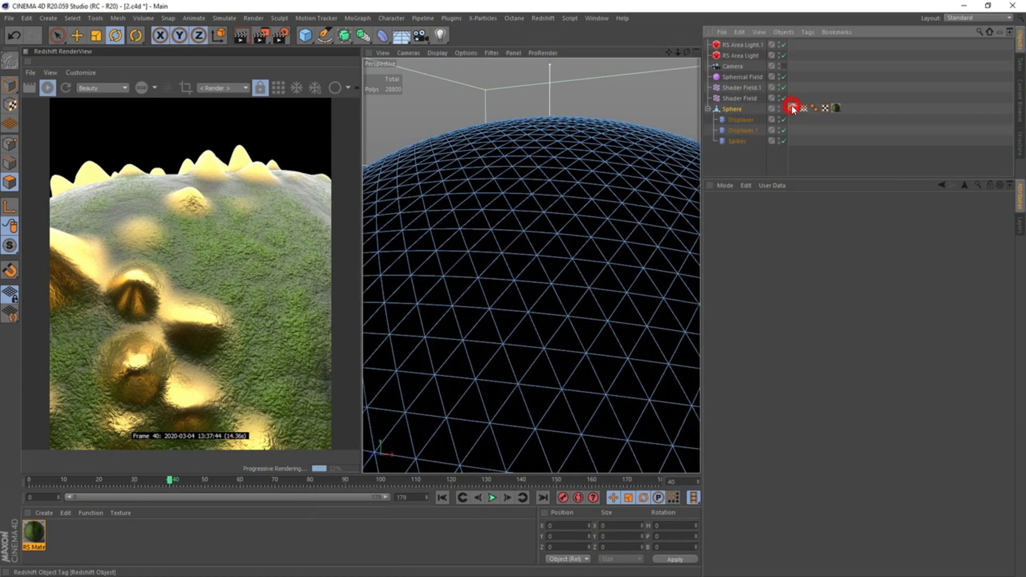
left_click(792, 109)
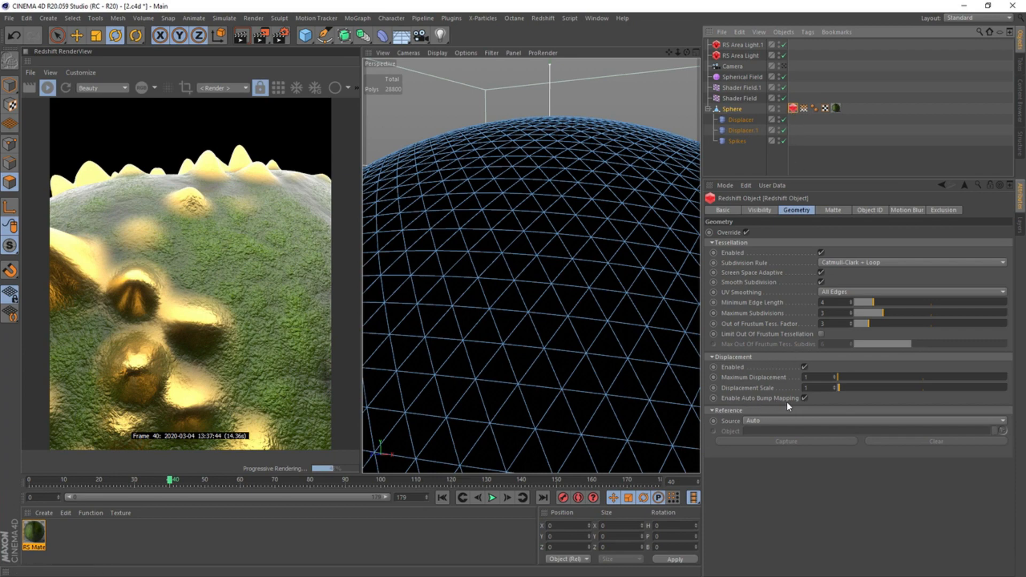
left_click(804, 398)
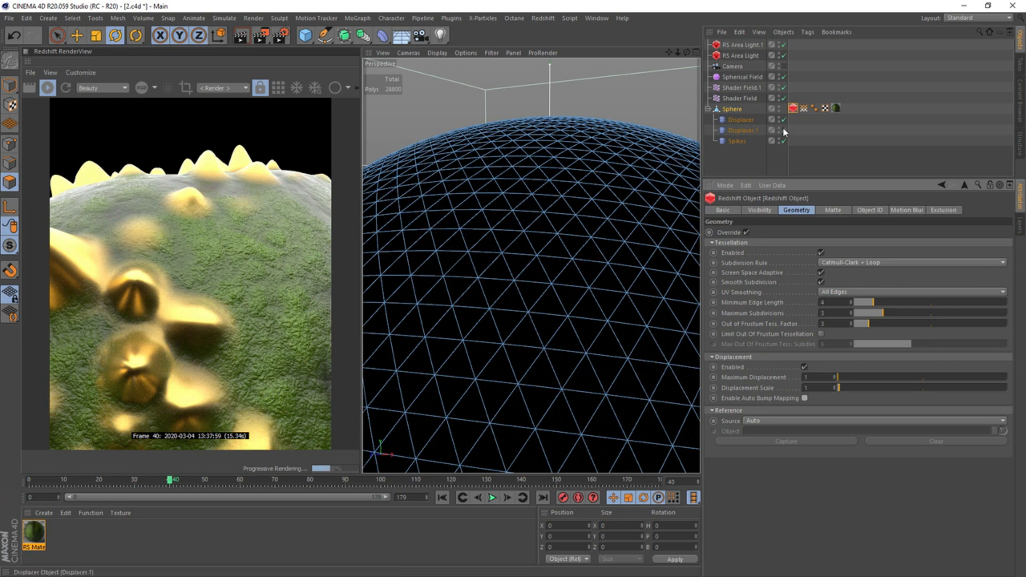
Open the RS Material's shader graph, try a height scale of 2 on the Bump Map node, and settle on 3
double_click(43, 537)
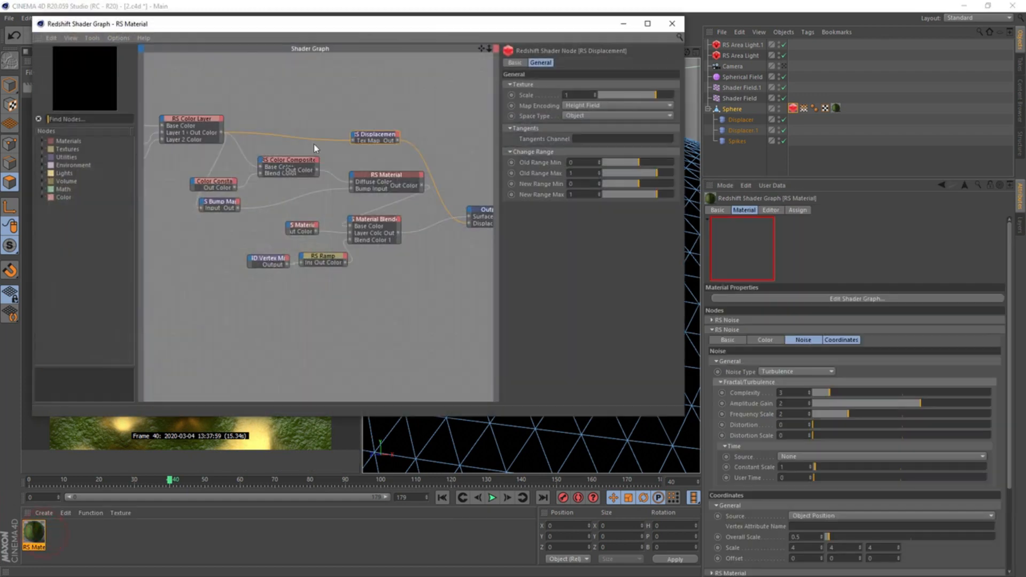
left_click_drag(291, 23, 609, 97)
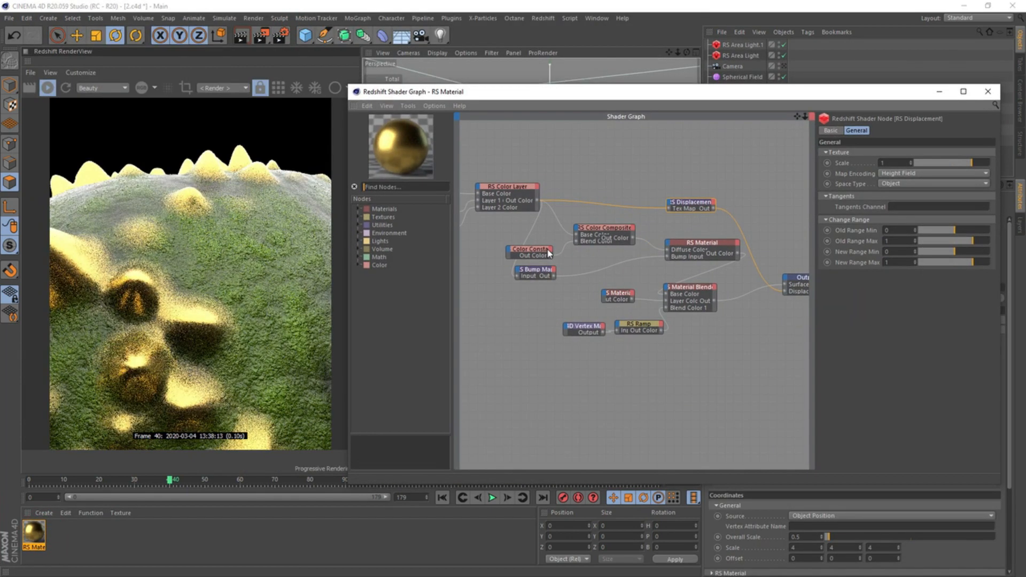
left_click(537, 274)
left_click_drag(914, 183, 876, 184)
type("2")
key("Return")
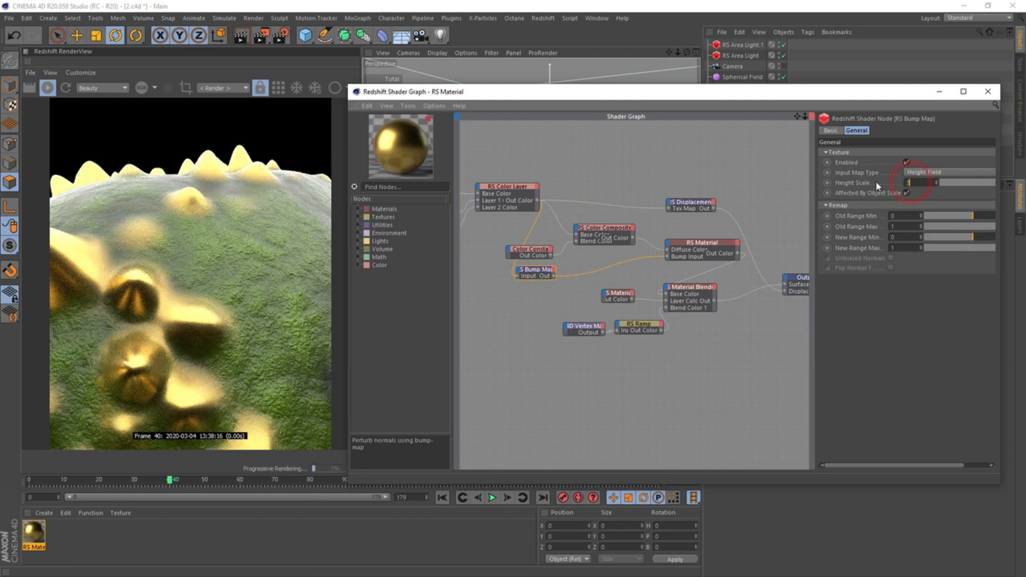
type("3")
key("Return")
Set the Color Layer node's Layer 2 mask to 0.35 and close the shader graph
left_click(521, 190)
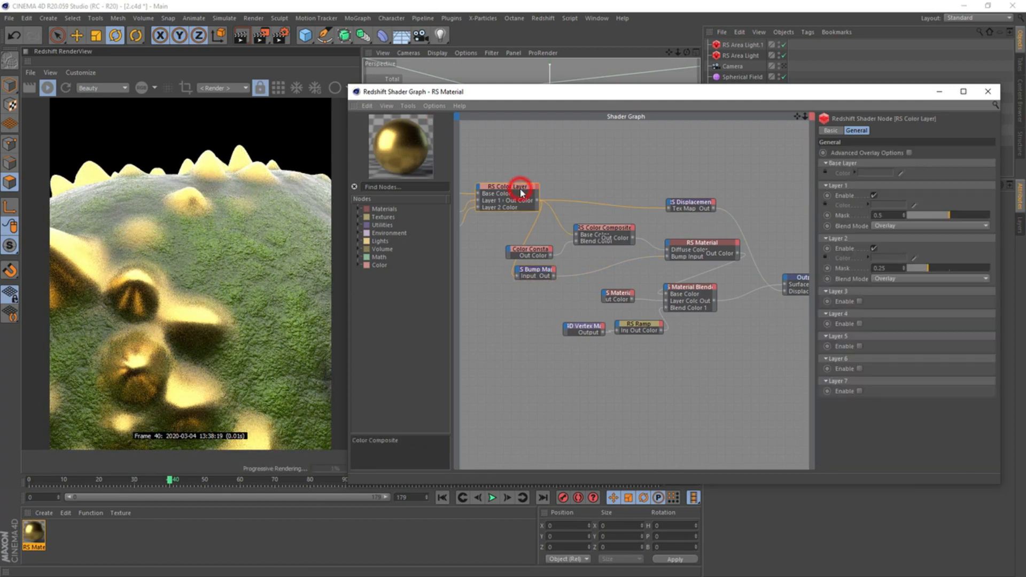
middle_click_drag(522, 171, 581, 170, "alt")
left_click_drag(936, 270, 955, 271)
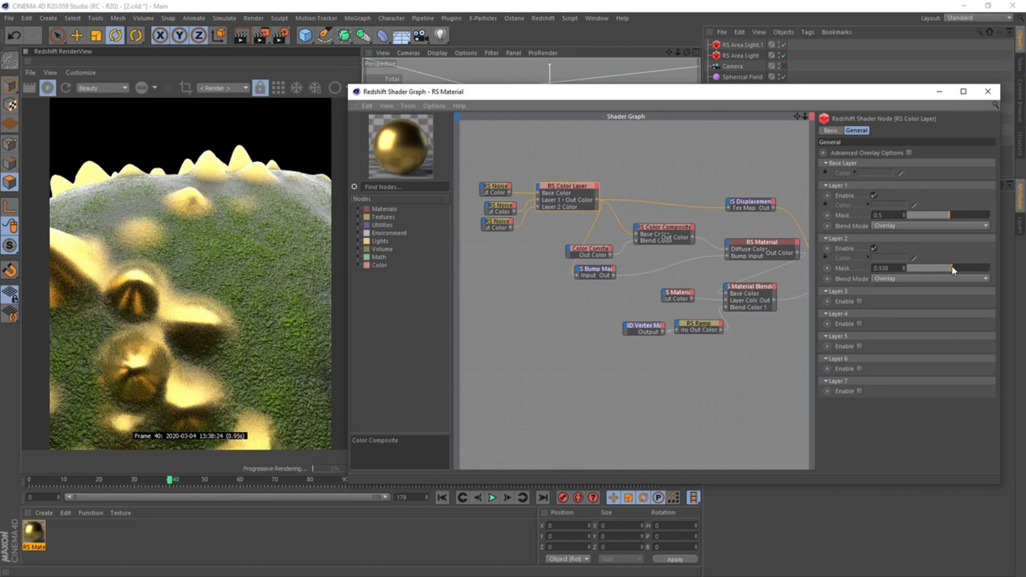
double_click(876, 268)
type("35")
key("Return")
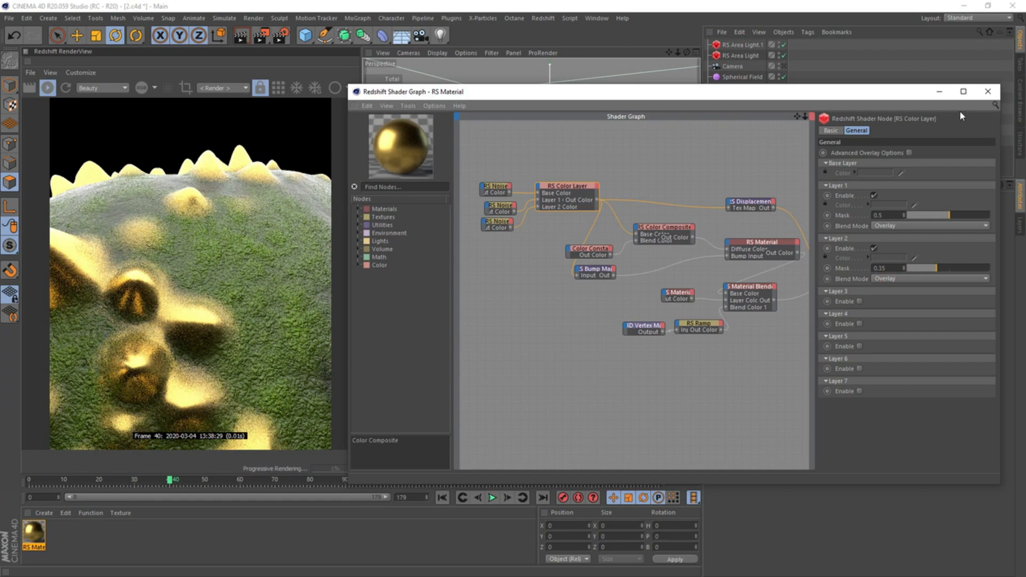
left_click(987, 92)
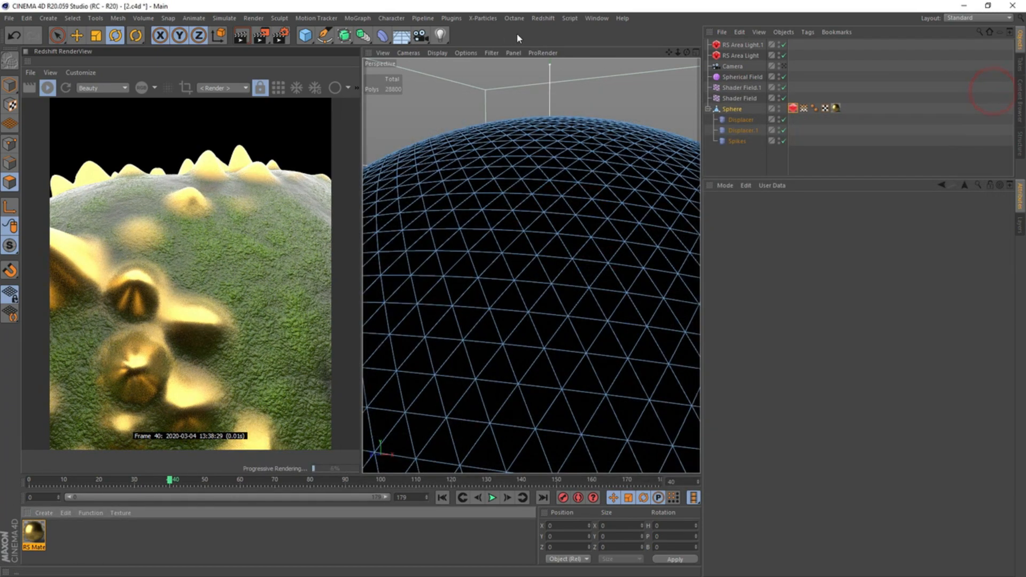
Look through the scene camera and rename RS Area Light.1 as Bottom and RS Area Light as Top
left_click(783, 65)
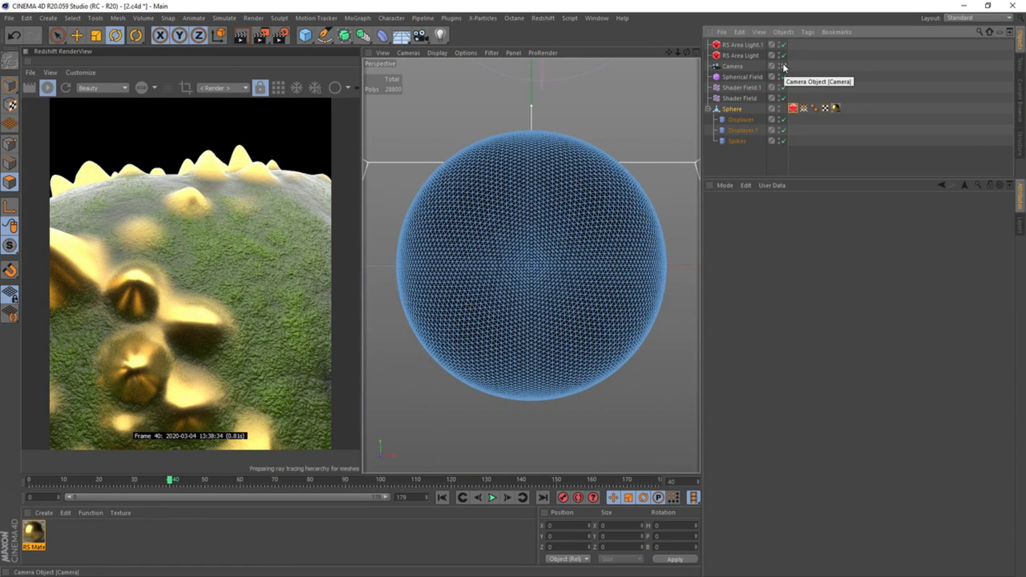
double_click(747, 45)
type("Bottom")
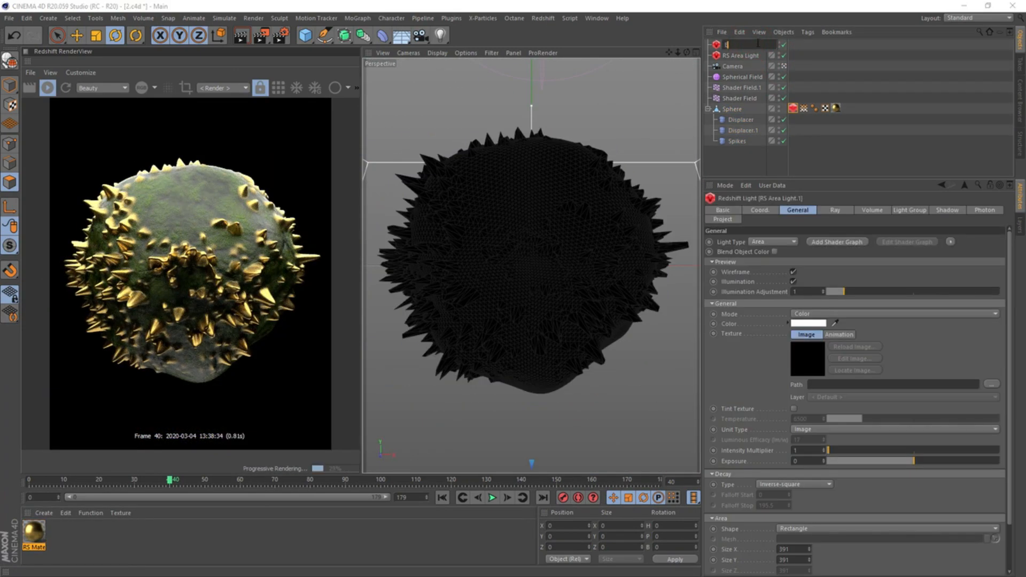
left_click(737, 55)
double_click(737, 56)
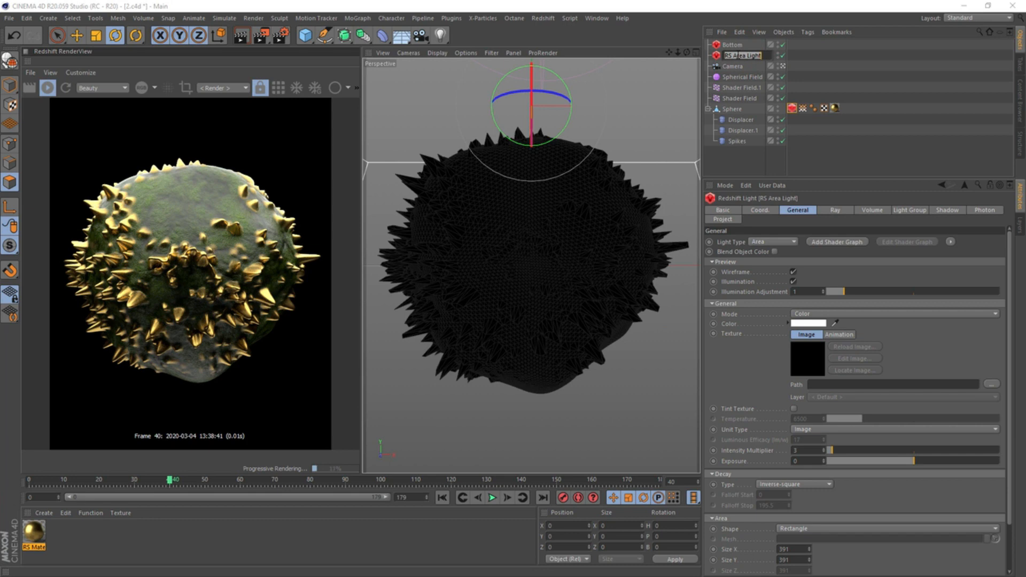
type("Top")
key("Return")
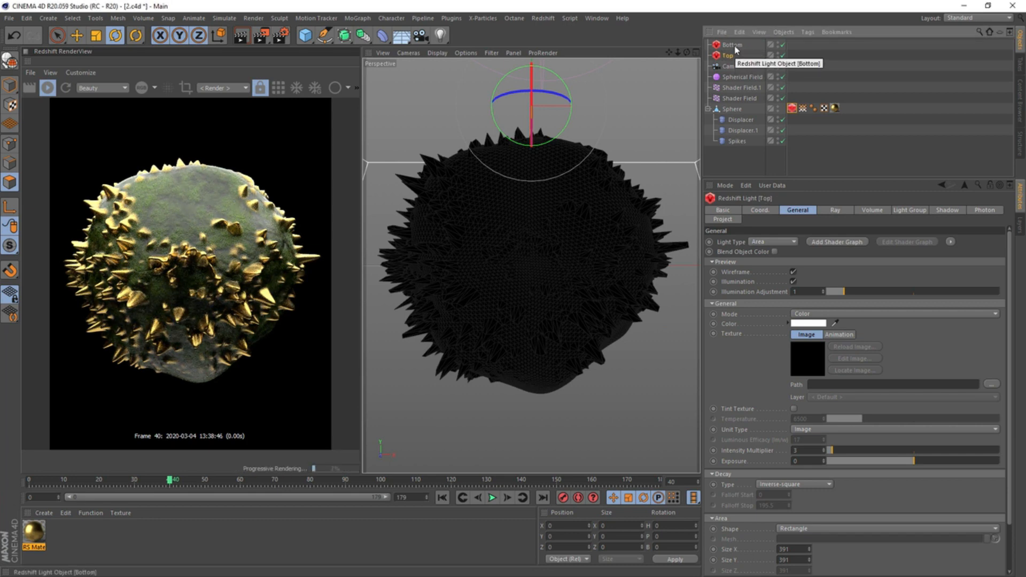
Reduce the Glossy ray scale to about 0.504 on the Top light and about 0.663 on the Bottom light
left_click(839, 210)
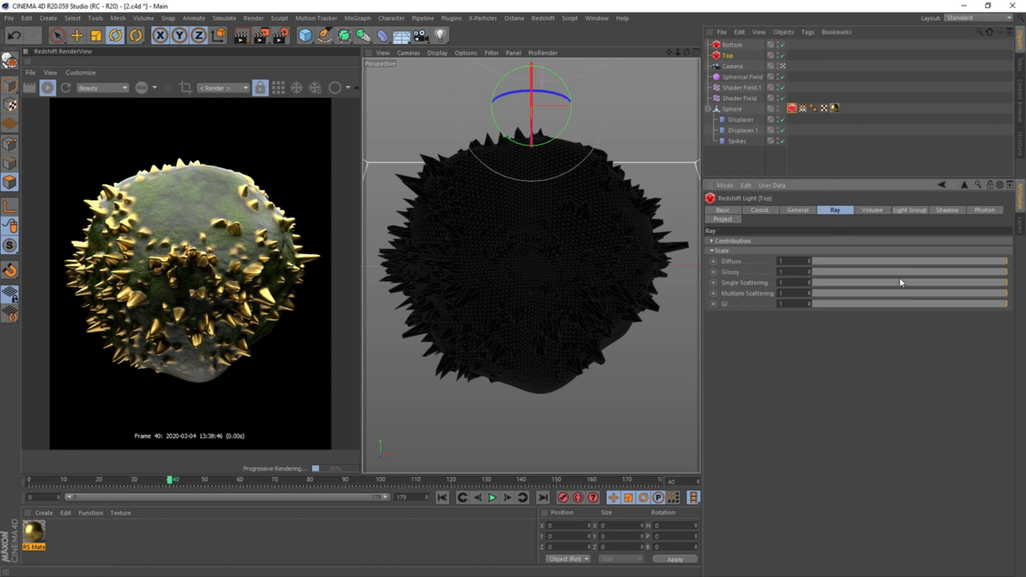
left_click_drag(942, 277, 910, 272)
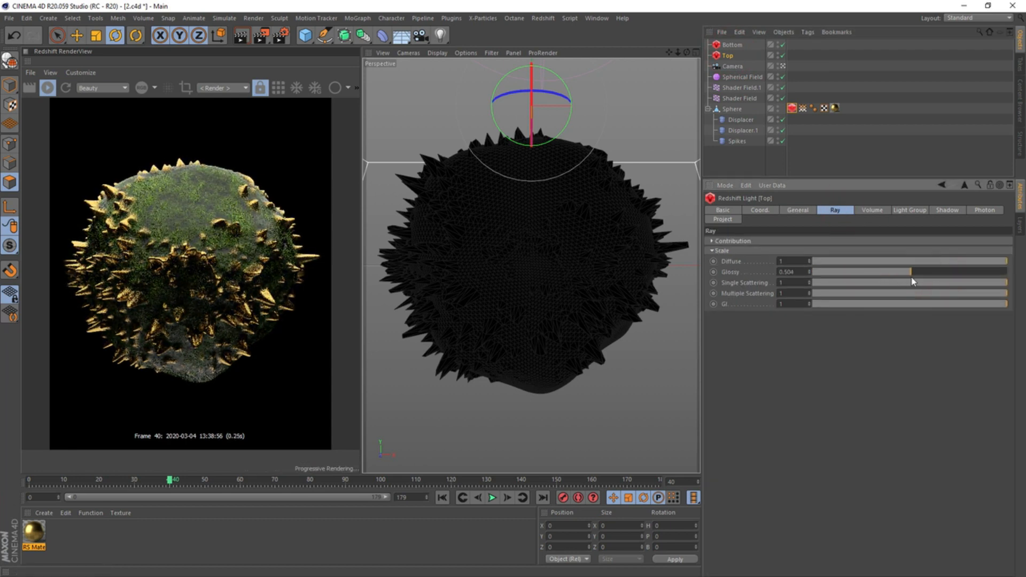
left_click(733, 45)
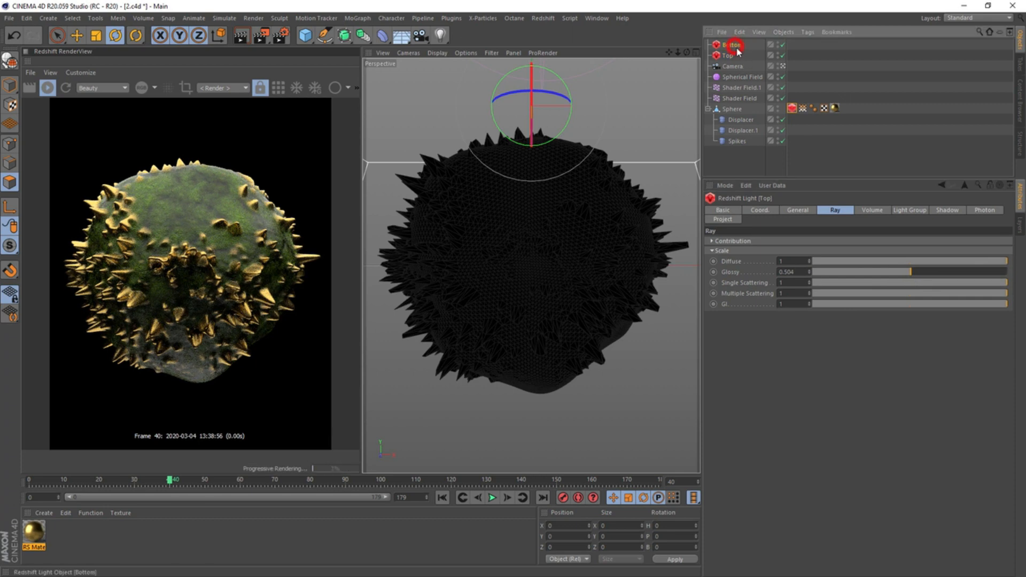
left_click(973, 274)
left_click_drag(972, 274, 941, 273)
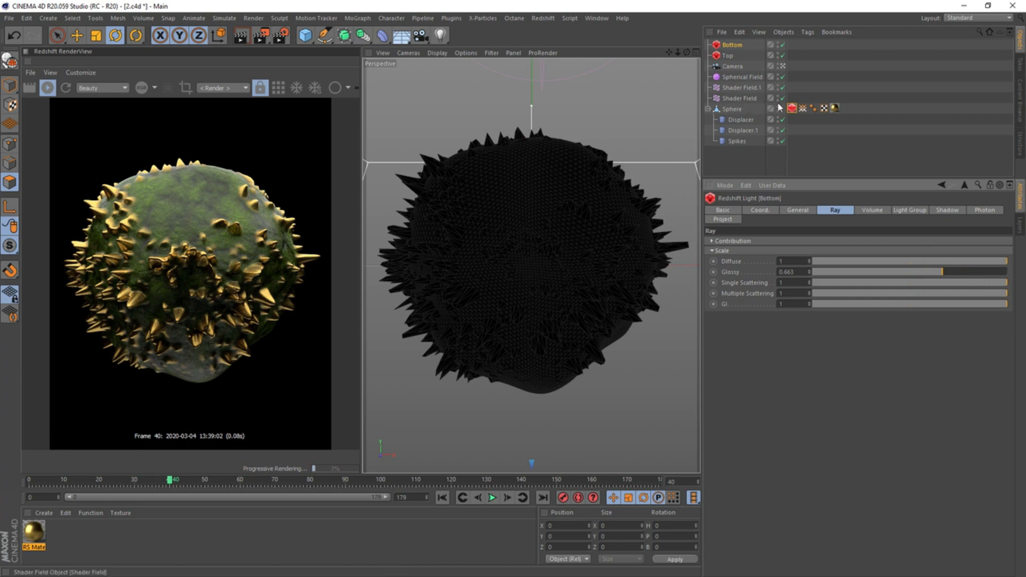
Try 2 for Maximum Displacement and Displacement Scale in the Sphere's Redshift Object tag, and settle on 5 for both
left_click(791, 107)
left_click(807, 376)
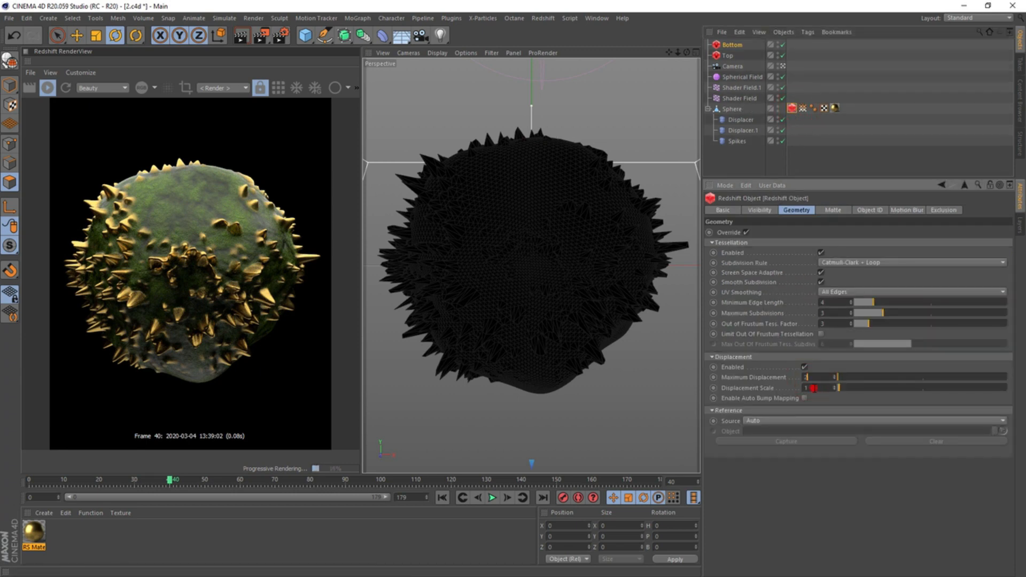
left_click_drag(814, 388, 798, 389)
type("2")
key("Return")
left_click_drag(815, 376, 751, 372)
type("5")
left_click_drag(813, 388, 797, 389)
type("5")
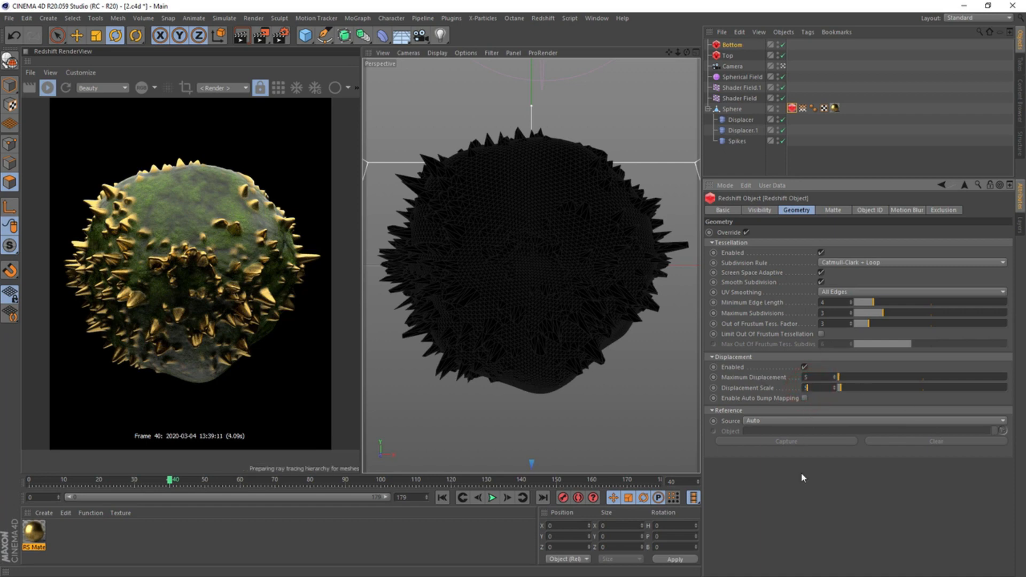
left_click(800, 486)
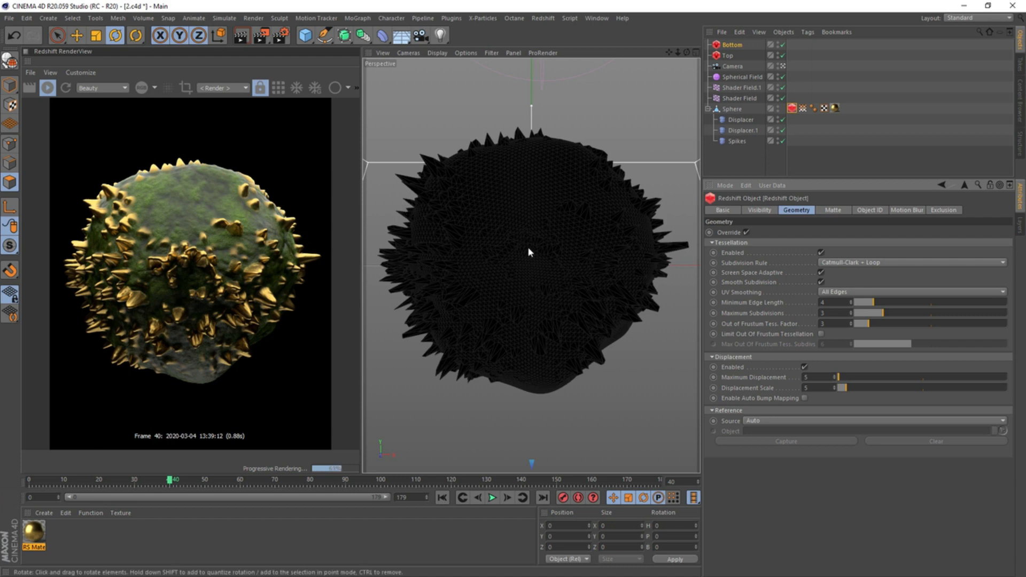
Inspect the Sphere's Vertex Map tag and advance the animation frame by frame to frame 5
left_click(803, 109)
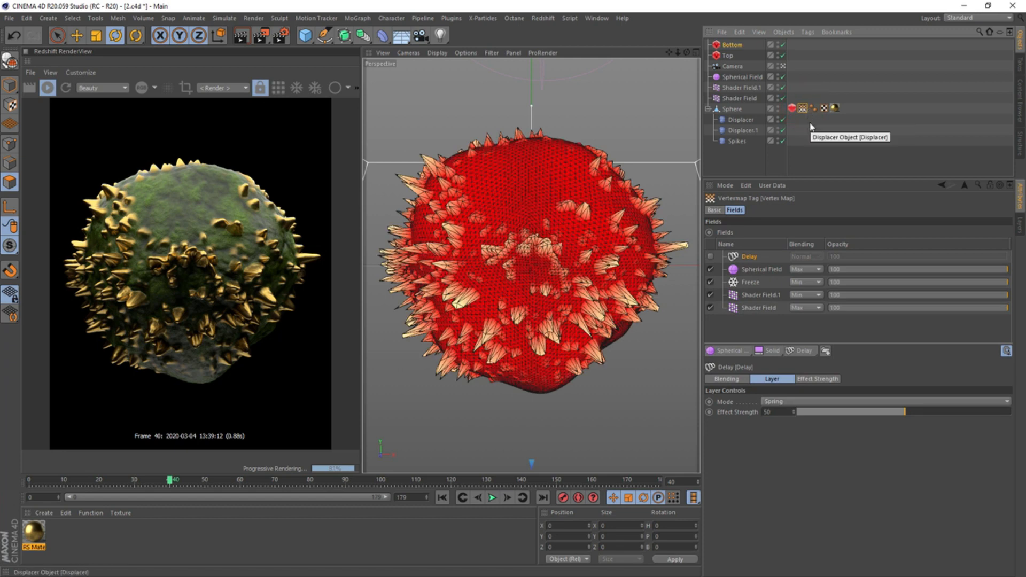
left_click(809, 133)
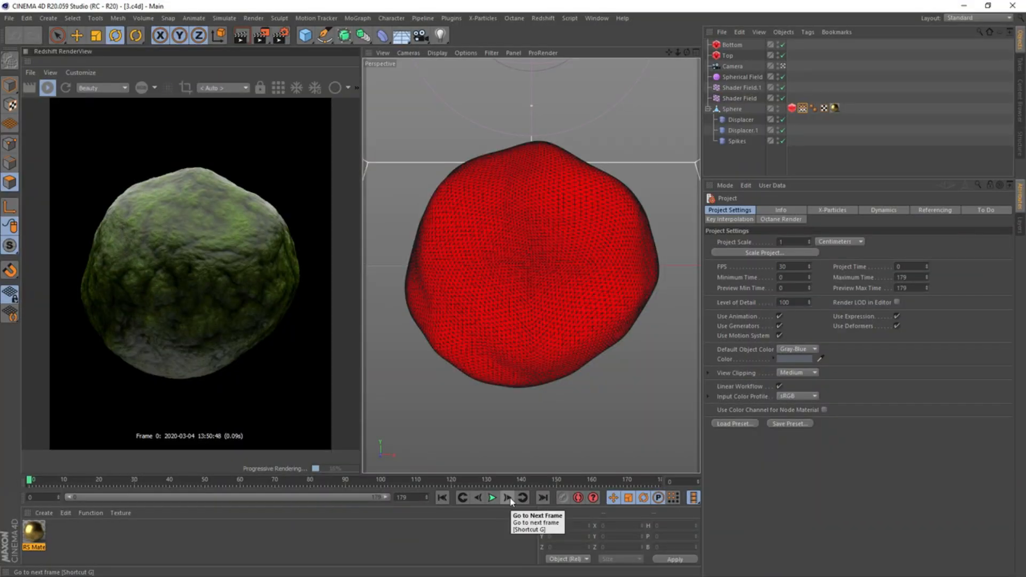
left_click(508, 498)
left_click(511, 501)
left_click(510, 501)
left_click(511, 501)
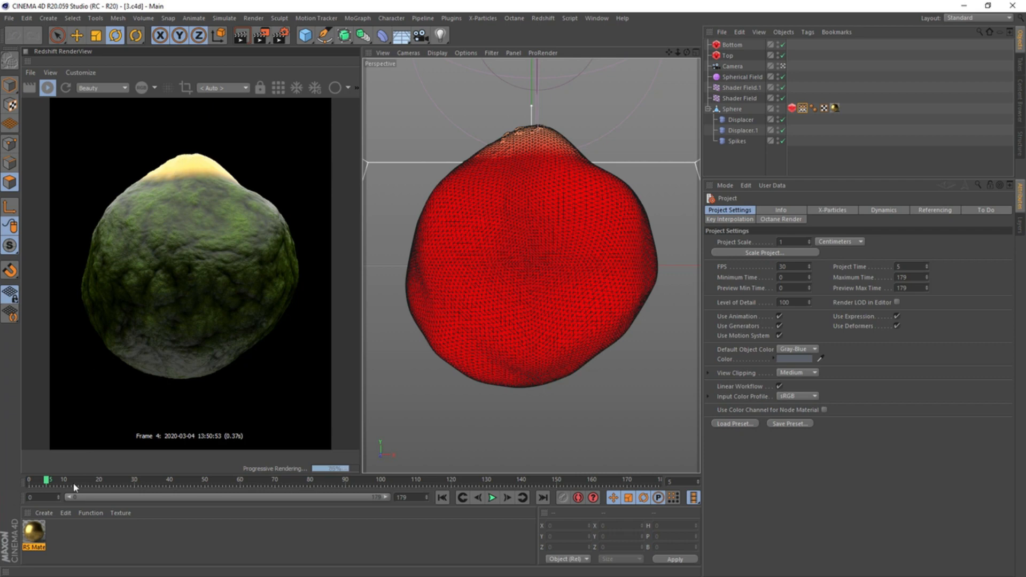
Try an overall scale of 0.05 on the RS Noise feeding the Color Layer's Base Color, and settle on 0.075
double_click(34, 532)
left_click_drag(240, 28, 511, 85)
left_click(457, 180)
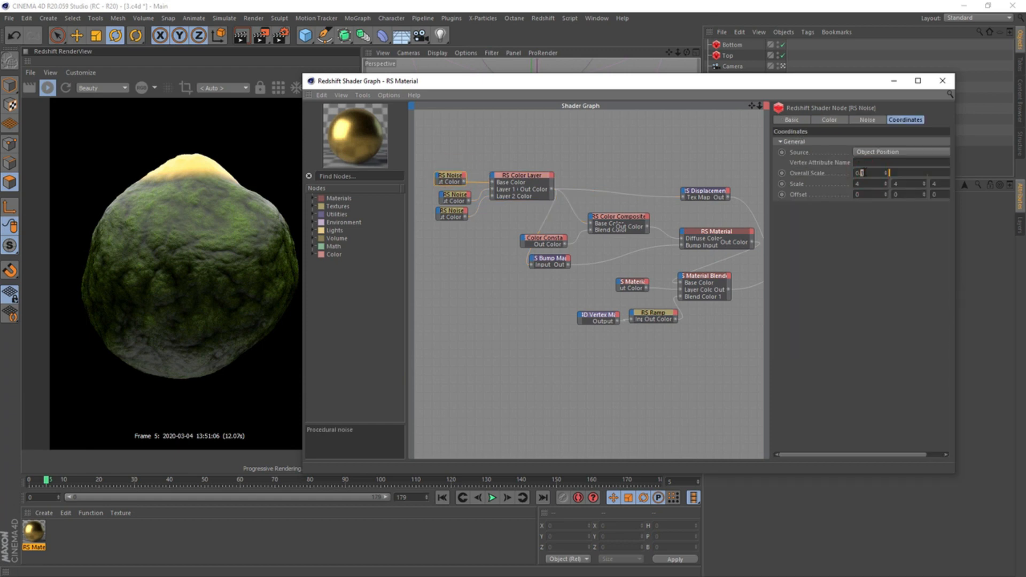
key("Return")
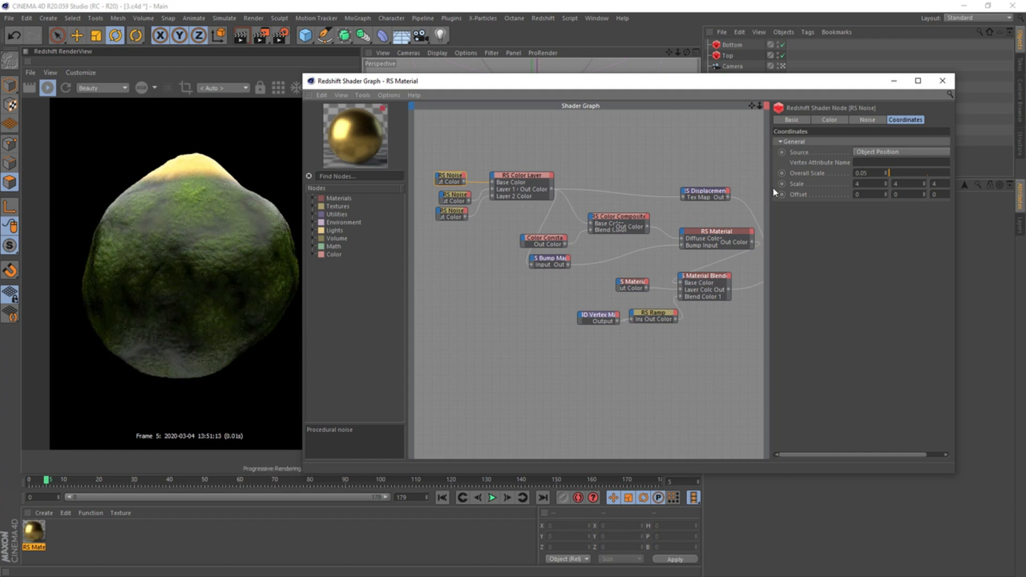
left_click(864, 174)
type("7")
key("Return")
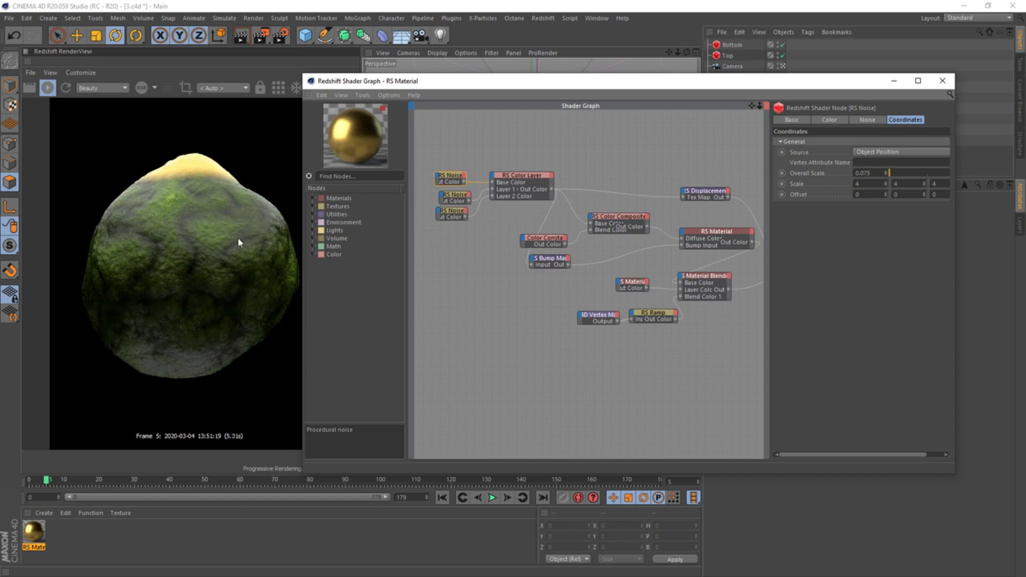
Expose reflection roughness on the base RS Material and drive it with a new Ramp node fed by the Color Layer
left_click(698, 229)
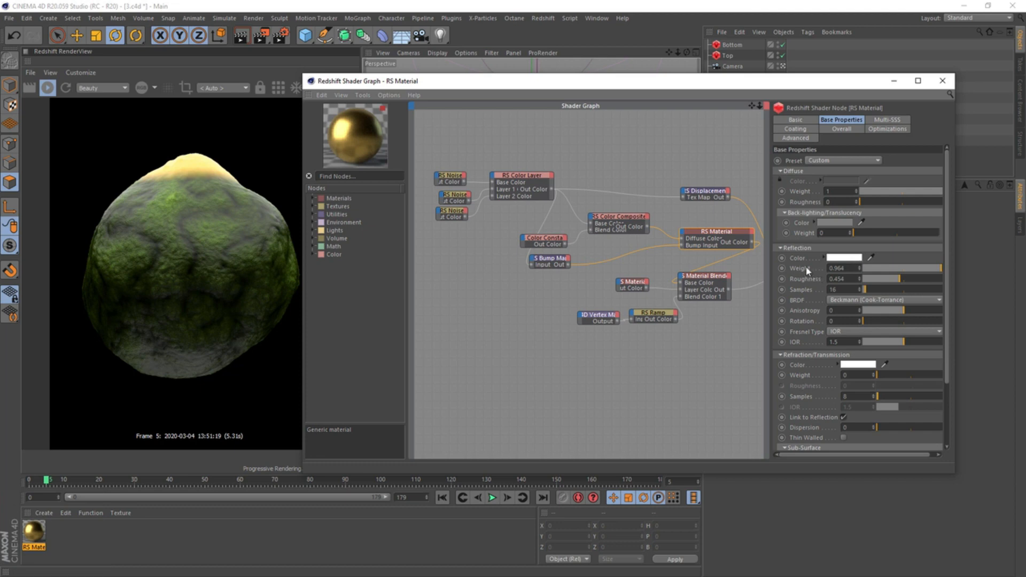
left_click_drag(809, 282, 689, 238)
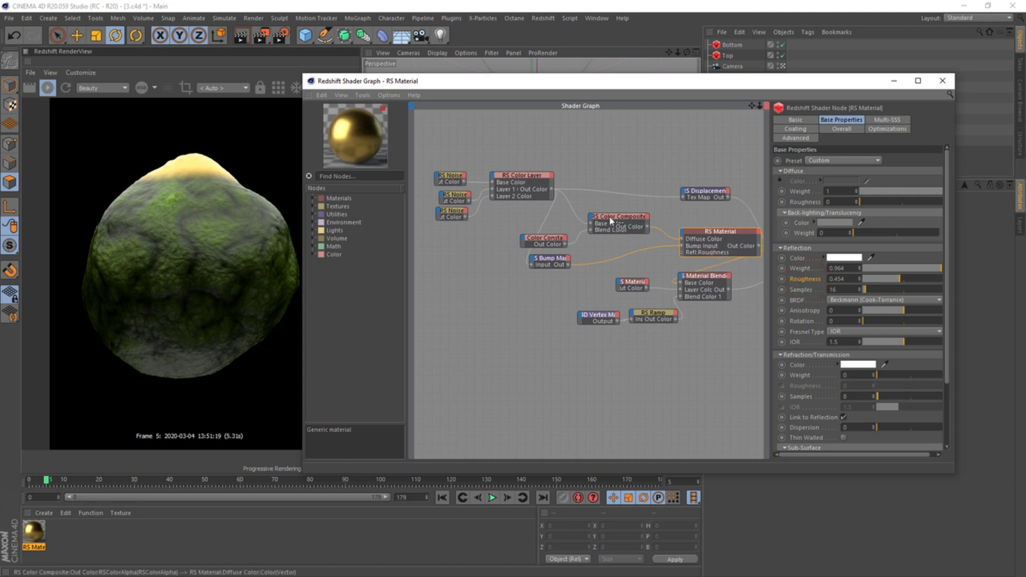
left_click(362, 176)
type("ramp")
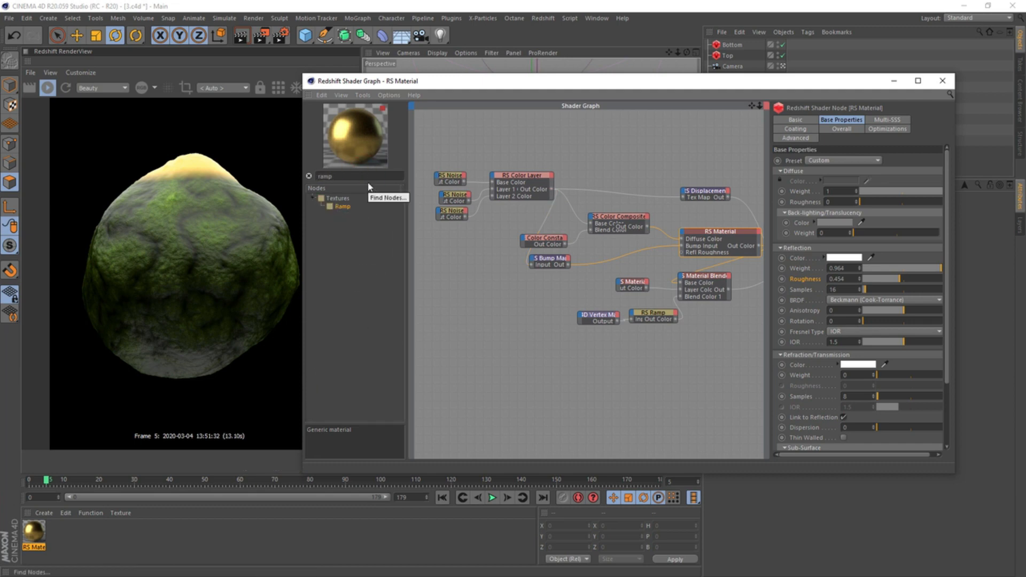
left_click_drag(344, 207, 536, 287)
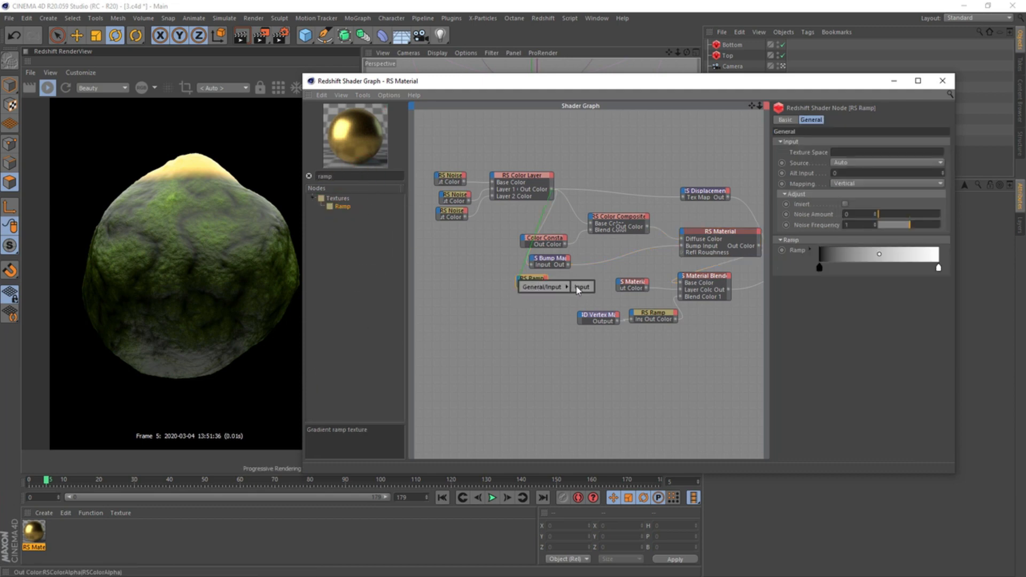
left_click(579, 289)
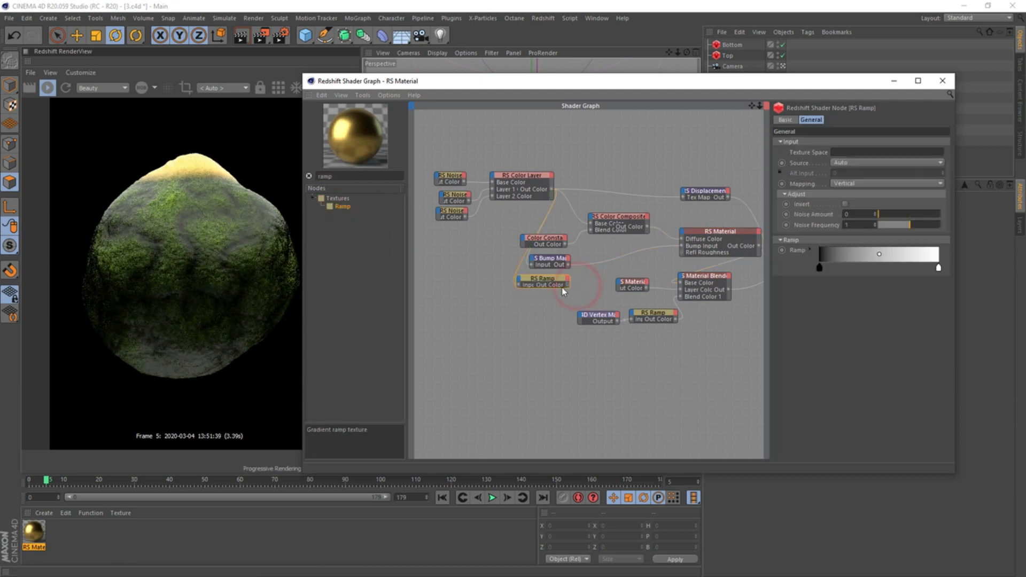
left_click_drag(568, 285, 681, 254)
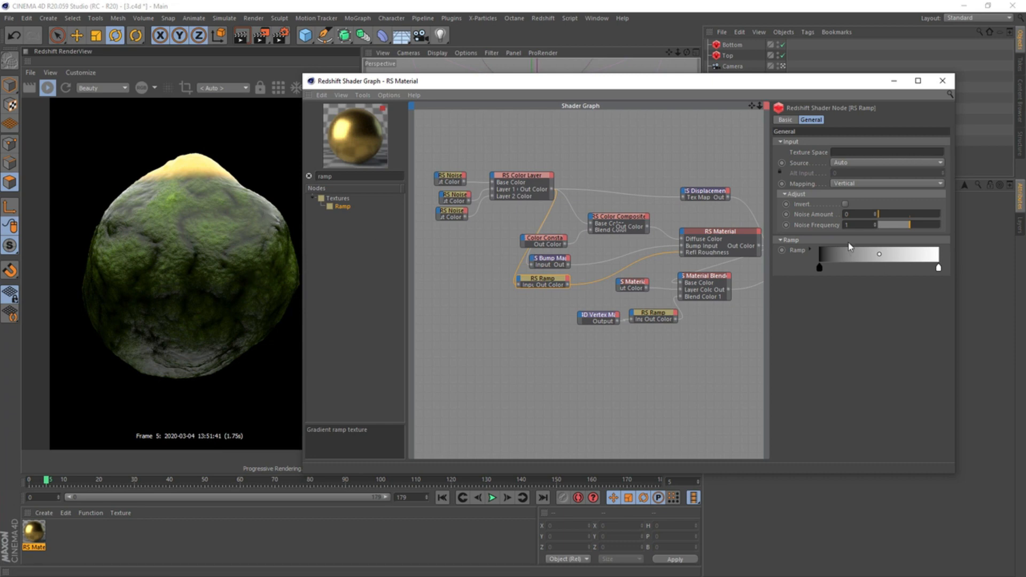
Move the roughness ramp's white knot to just over a third along and set the black knot's value (V) to 15
left_click_drag(938, 267, 834, 275)
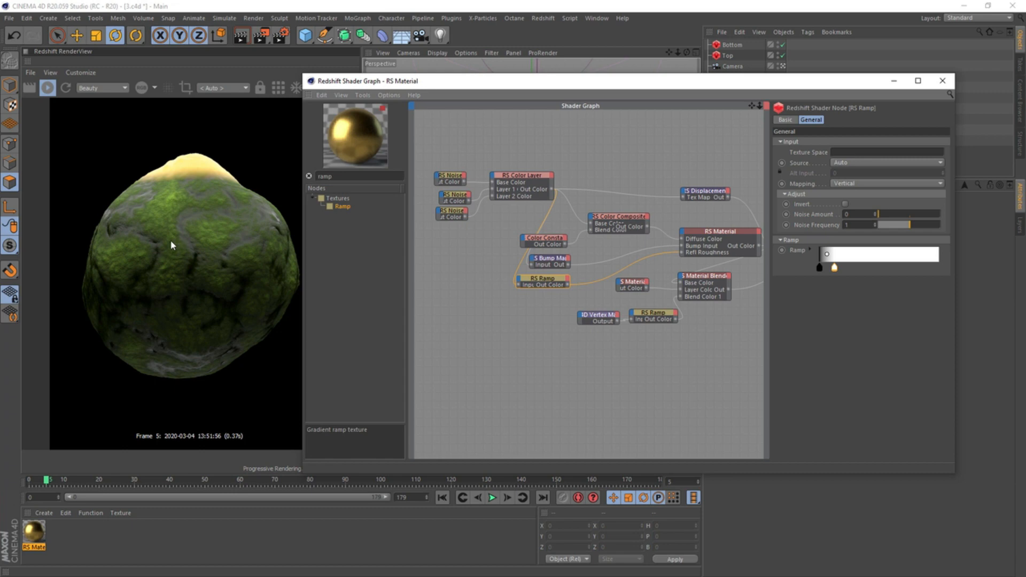
double_click(819, 267)
left_click(732, 304)
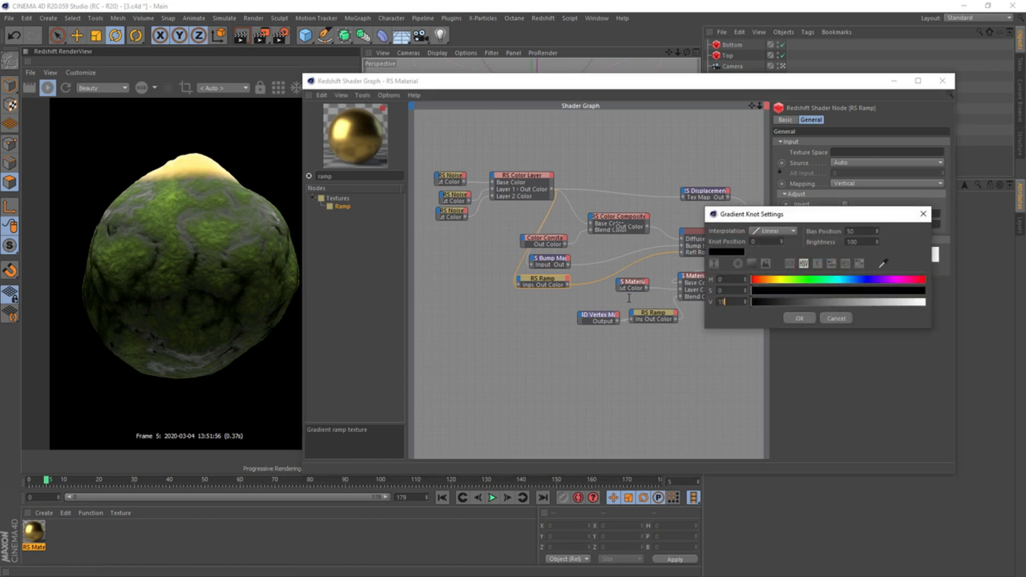
key("Return")
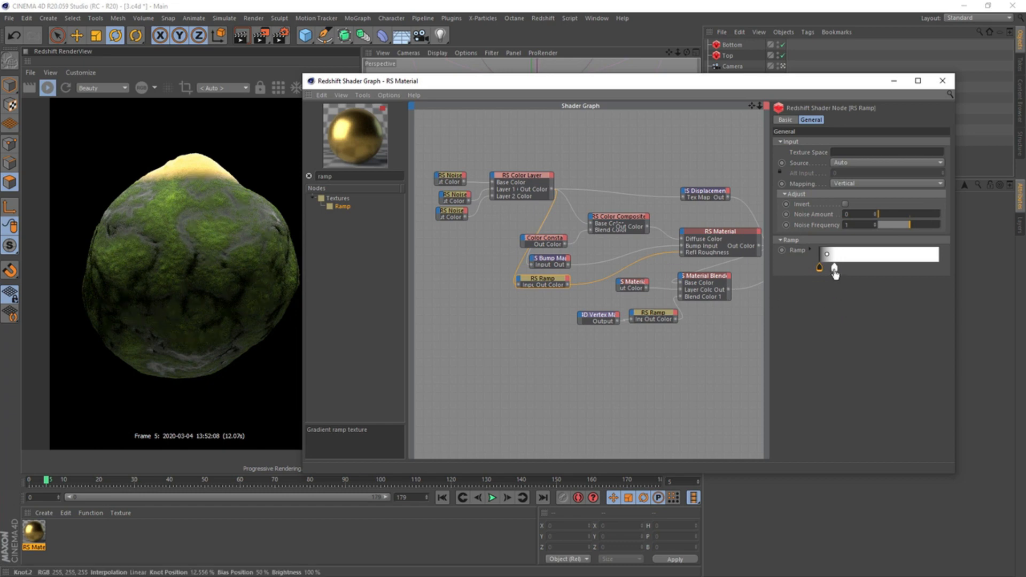
left_click_drag(834, 272, 864, 266)
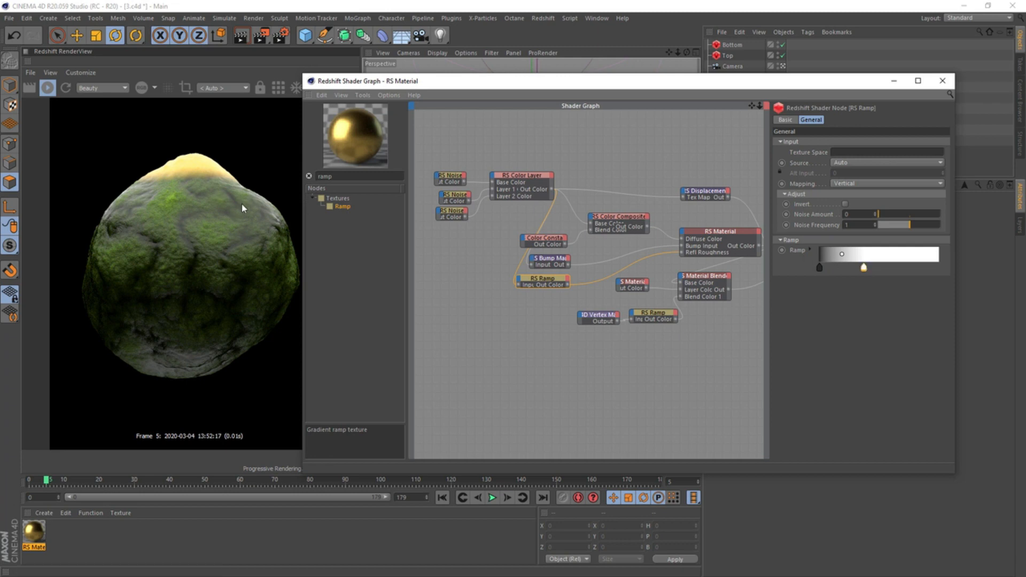
Set the base RS Material's reflection color to a pale yellow with hue 67, saturation 10 and value 100
left_click(699, 237)
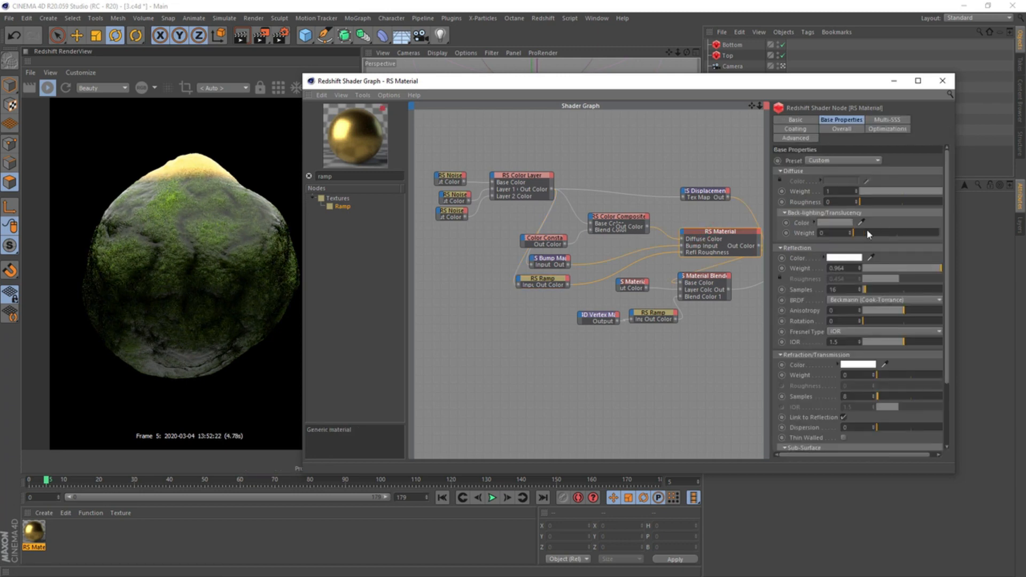
left_click(842, 262)
left_click_drag(800, 260, 808, 260)
left_click(805, 269)
left_click(822, 298)
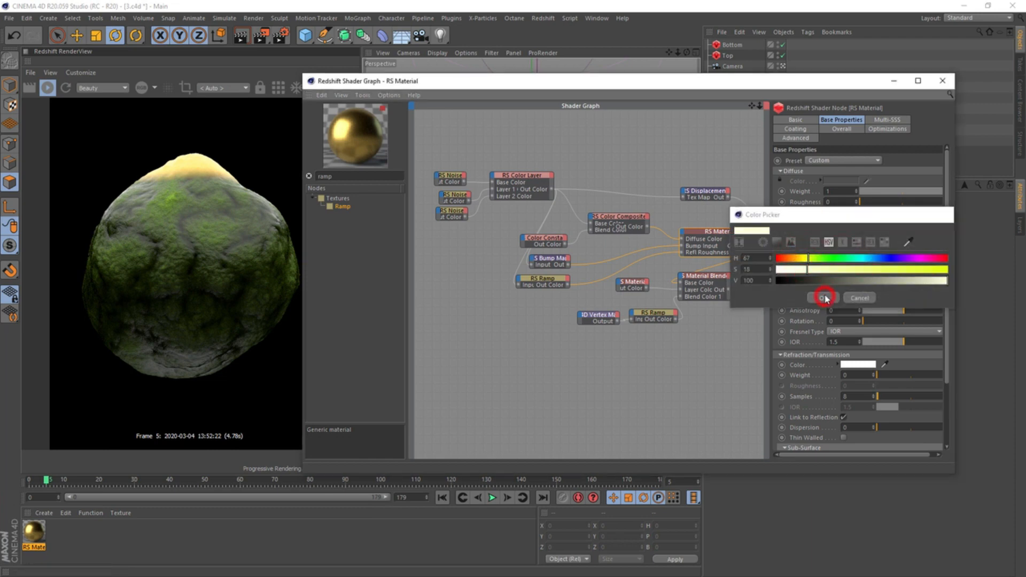
Adjust the base RS Material's reflection color to a saturation of 11
left_click(841, 258)
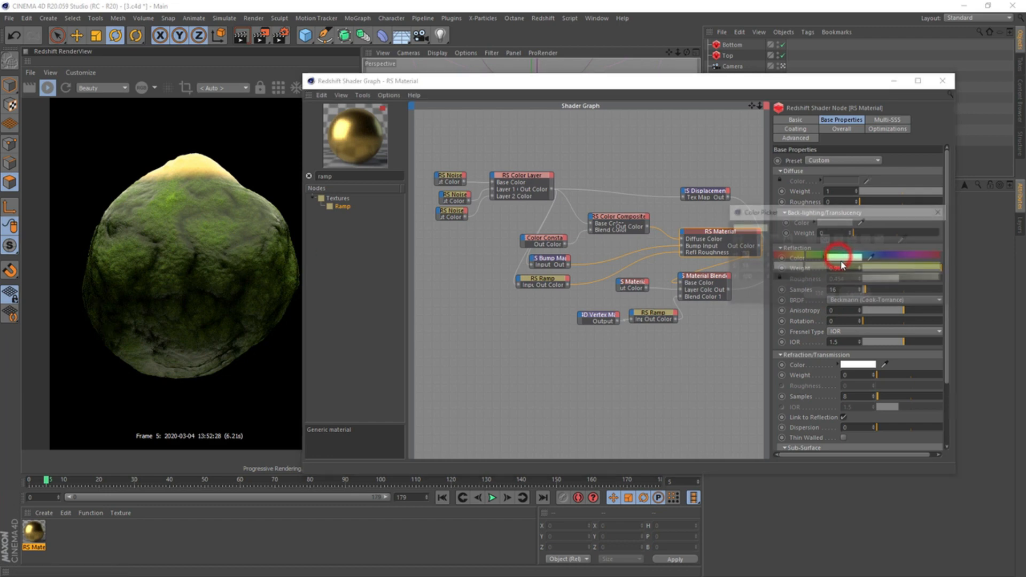
left_click_drag(796, 267, 790, 267)
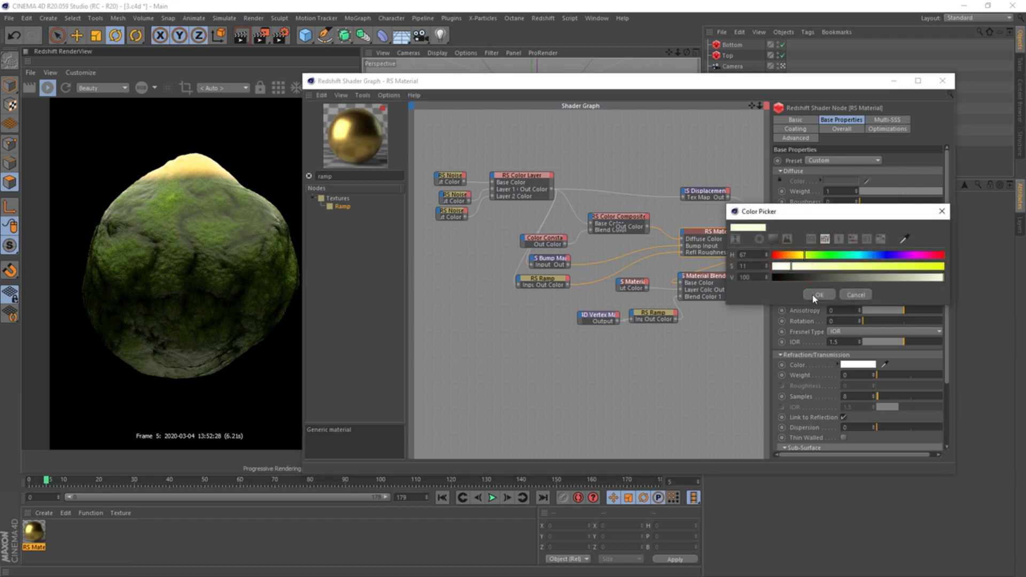
left_click(818, 295)
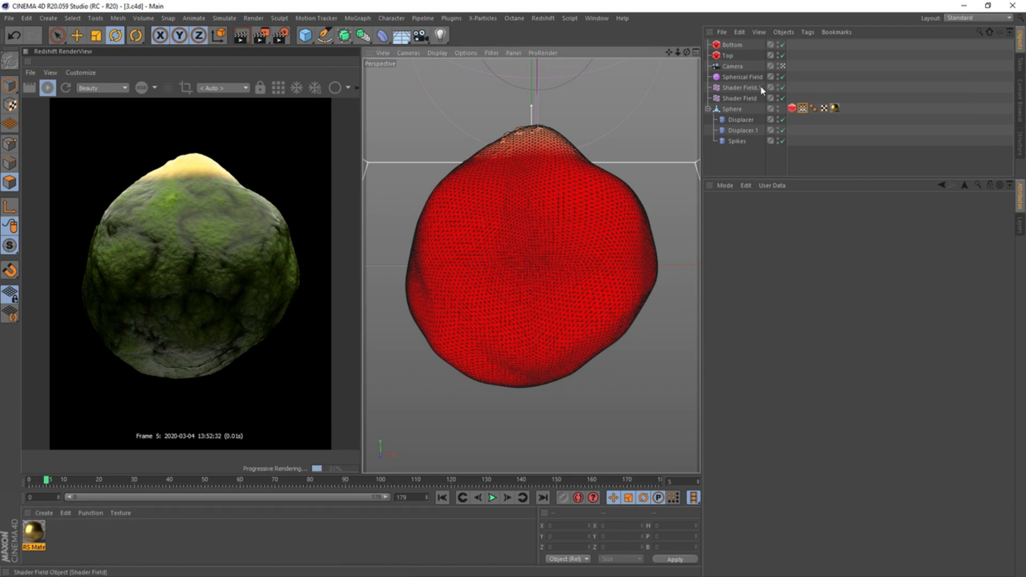
Set the Spherical Field's X and Z positions to 0 and remove all its position, scale and rotation keyframes except those on Y position
left_click(742, 76)
left_click(709, 256)
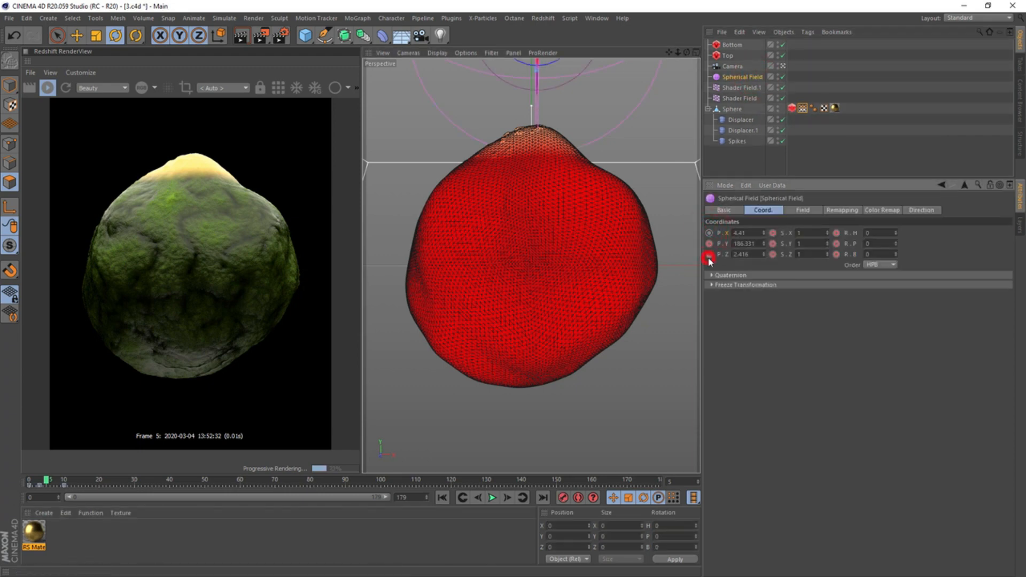
left_click_drag(752, 233, 676, 238)
type("0")
mouse_move(754, 255)
left_mouse_down()
mouse_move(773, 235)
mouse_move(773, 255)
left_mouse_up()
type("0")
key("Return")
left_click_drag(836, 233, 838, 255, "ctrl+shift")
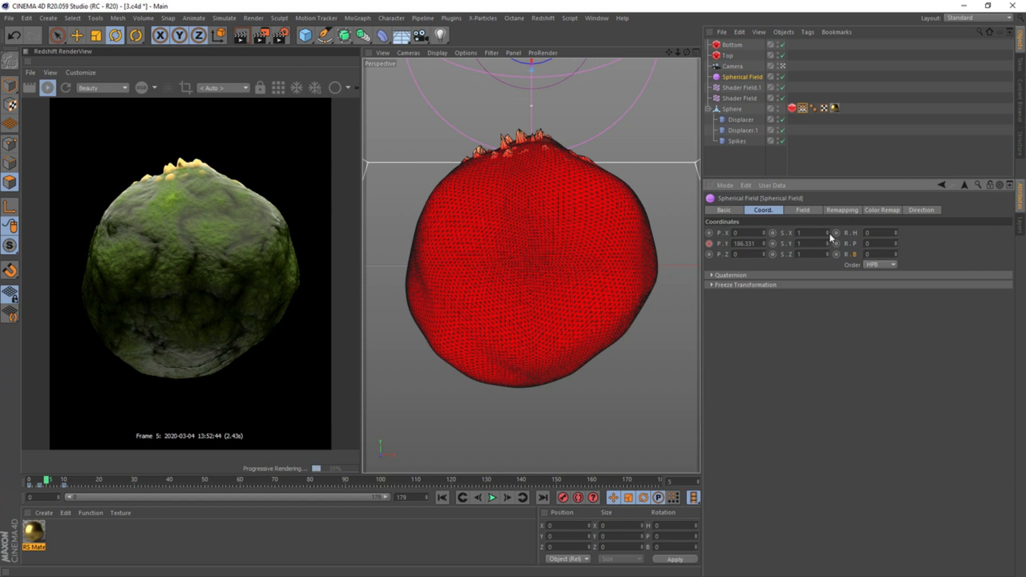
left_click(836, 233)
Disable the Delay layer in the sphere's vertex map, check the spikes around frame 58 and return to the first frame
left_click(803, 108)
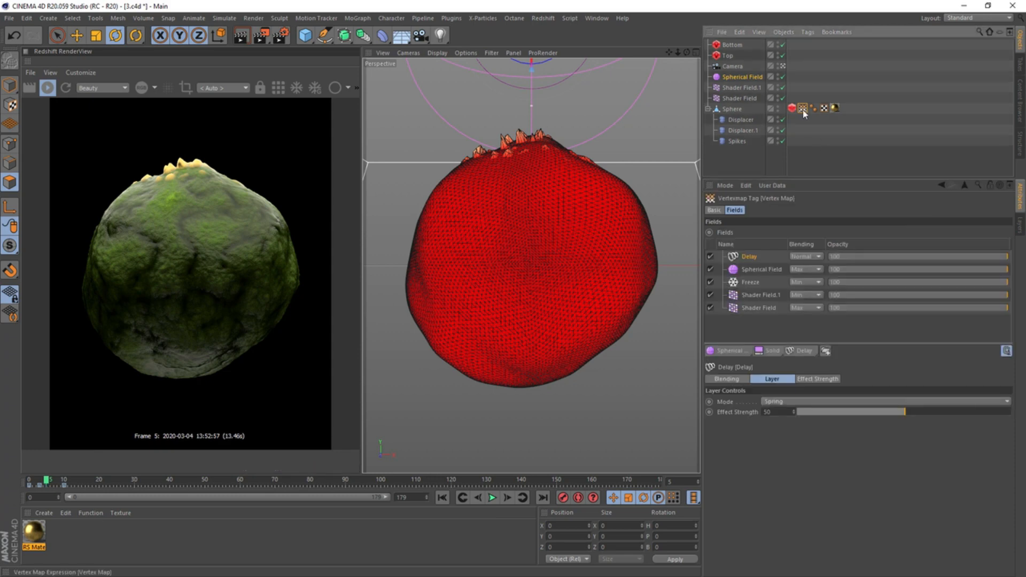
left_click(710, 256)
left_click_drag(46, 481, 233, 480)
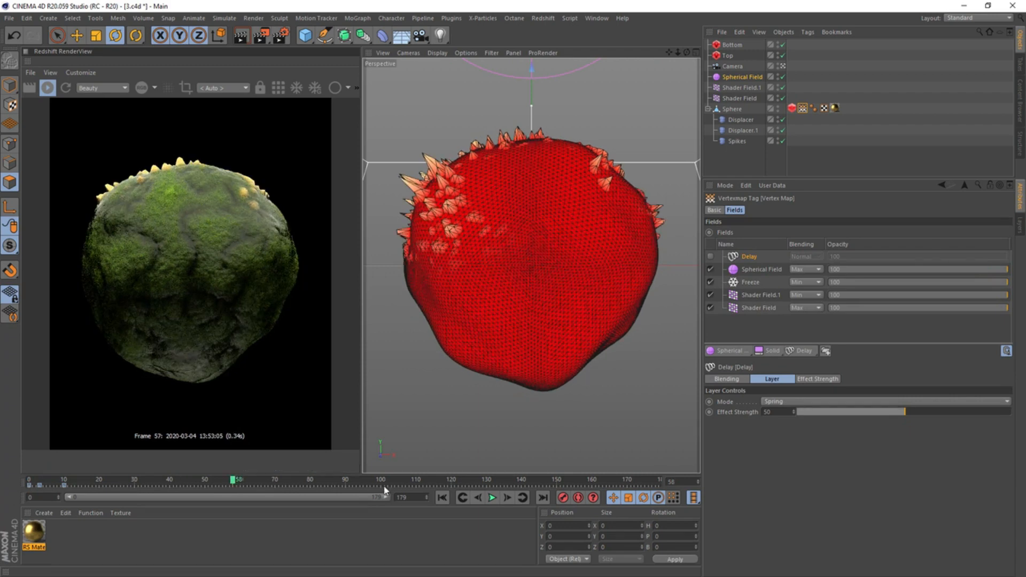
left_click(443, 497)
Move the Spherical Field along positive Z in the Right view, away from the camera and slightly behind the sphere's center
left_click(741, 77)
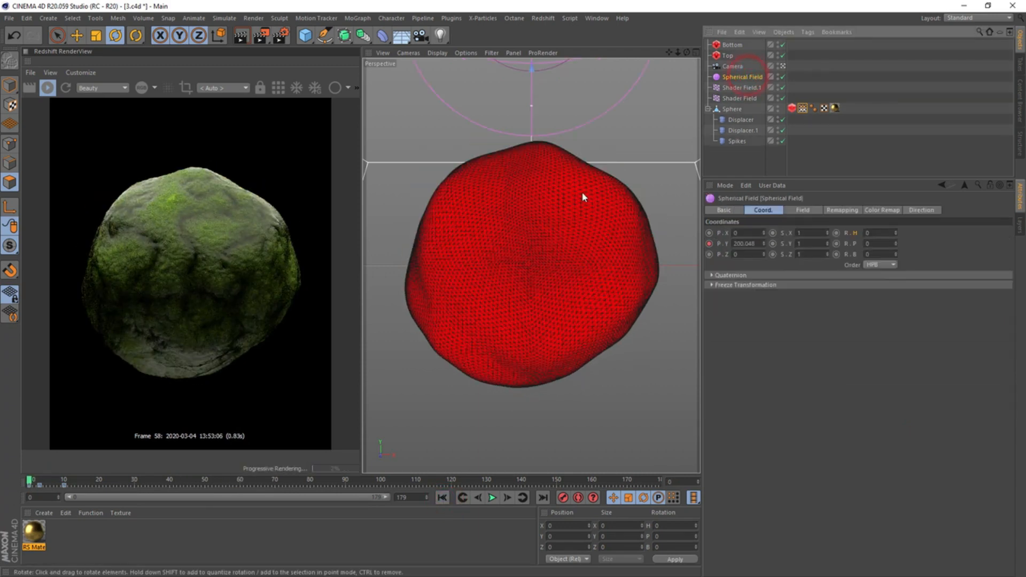
middle_click(584, 196)
middle_click(463, 378)
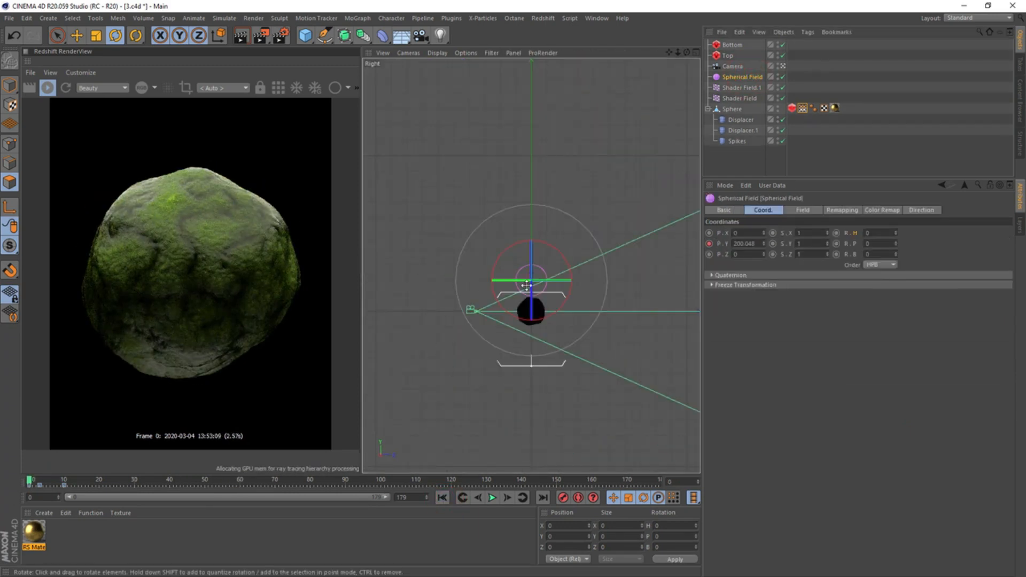
key("e")
left_click_drag(559, 277, 567, 278)
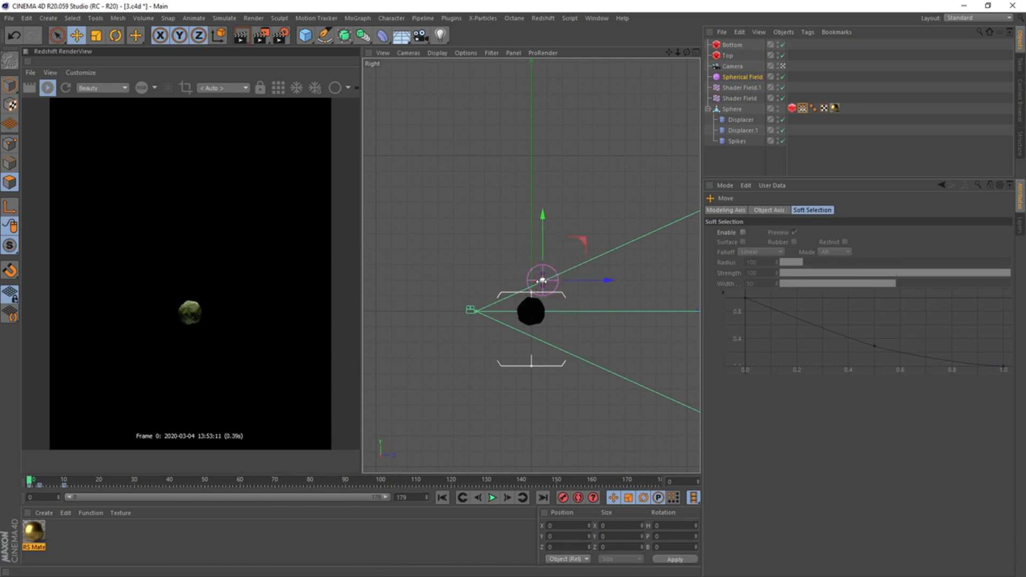
middle_click(485, 303)
middle_click(451, 365)
scroll(543, 307, "up", 5)
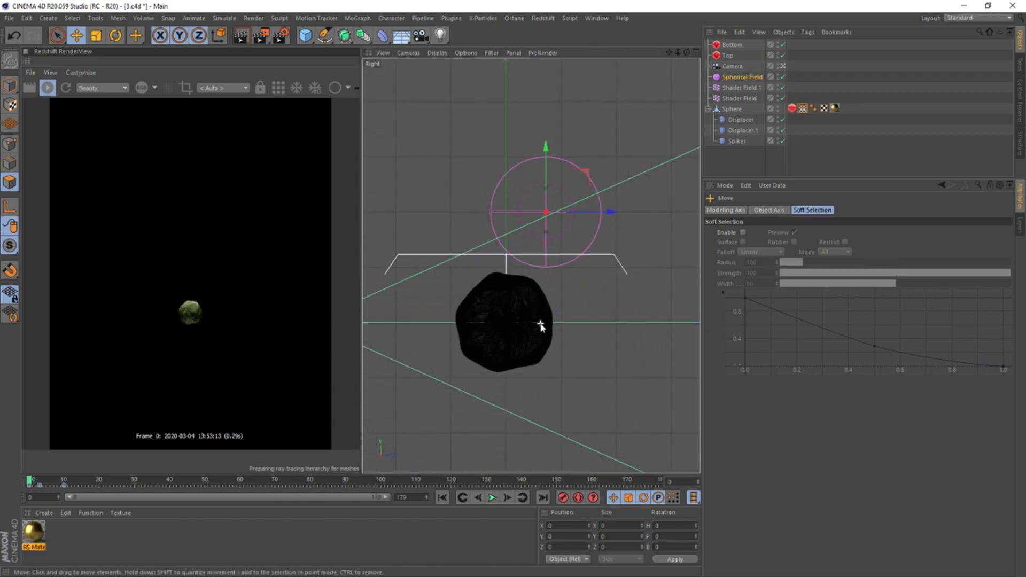
Play the animation from the start to check the spikes, and nudge the Spherical Field slightly farther back along Z
left_click(441, 498)
left_click(492, 497)
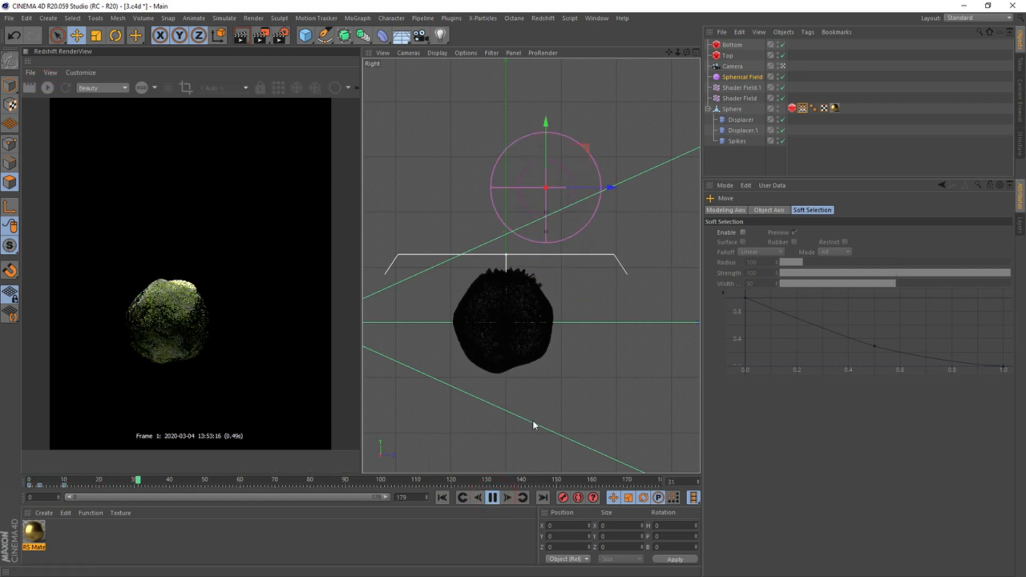
left_click(492, 497)
left_click(442, 497)
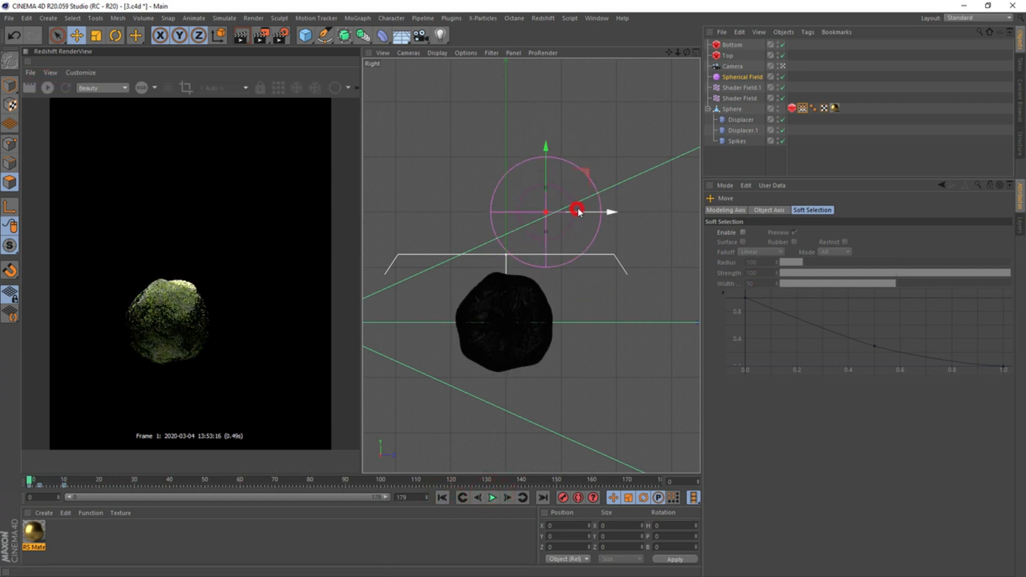
left_click(492, 497)
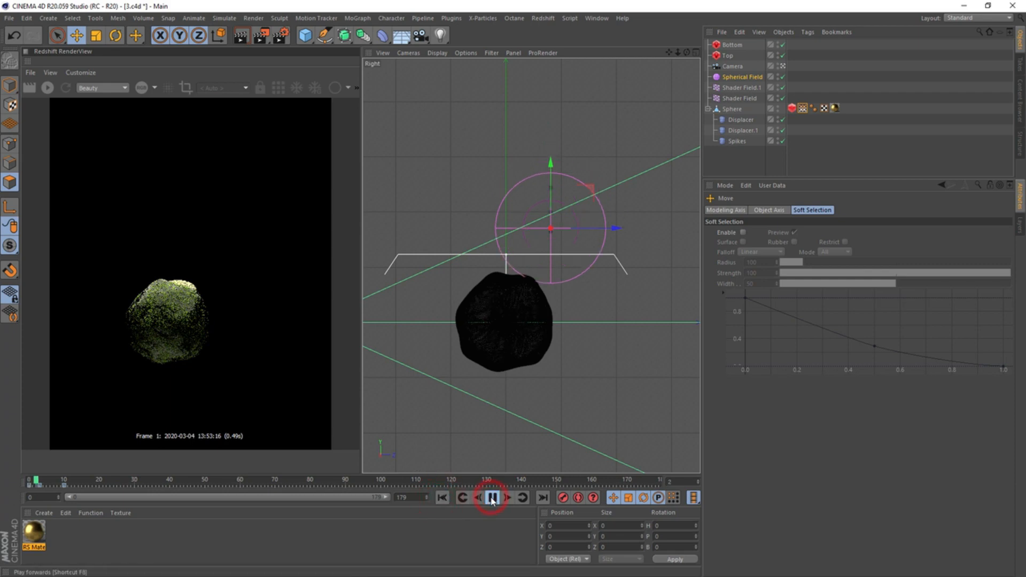
left_click(492, 497)
left_click(442, 497)
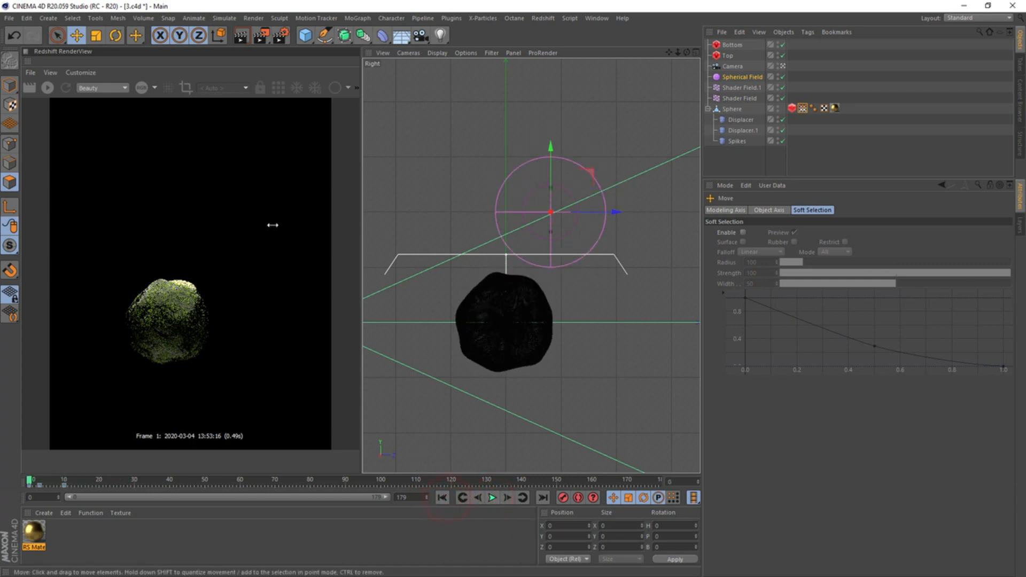
Return to the Perspective view, re-enable the vertex map's Delay layer and restart the live Redshift render
middle_click(419, 144)
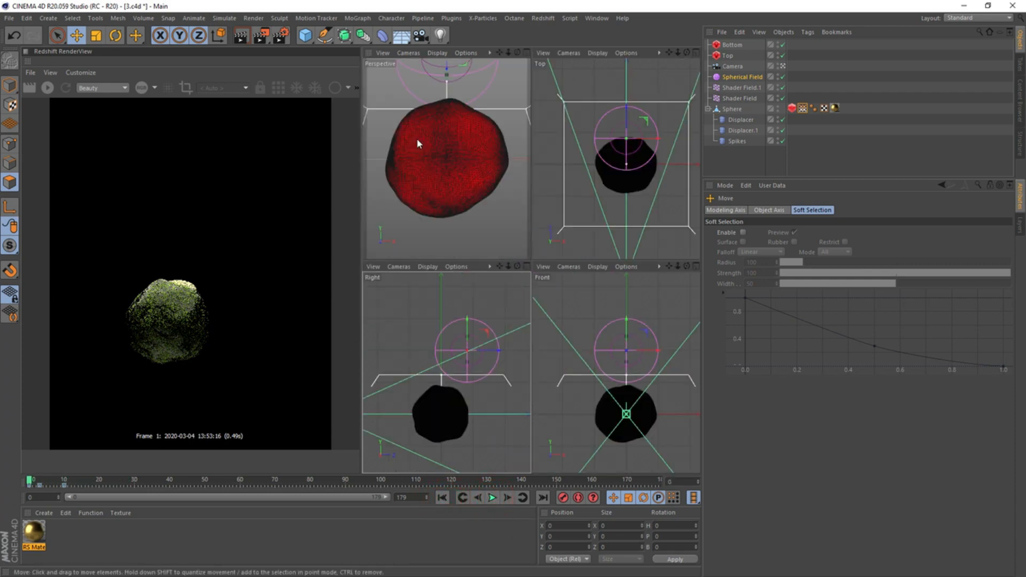
middle_click(419, 144)
left_click(802, 108)
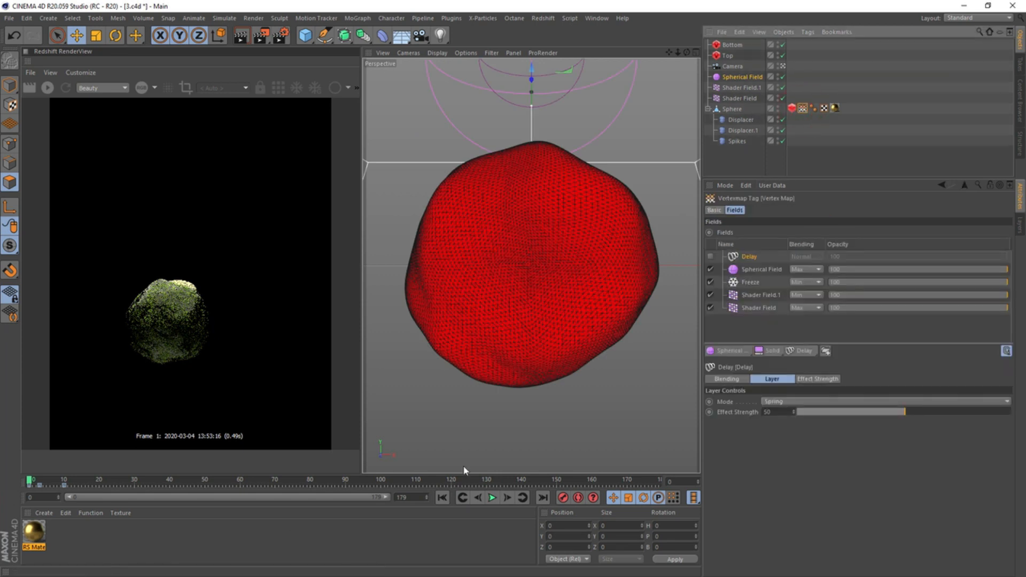
left_click(710, 256)
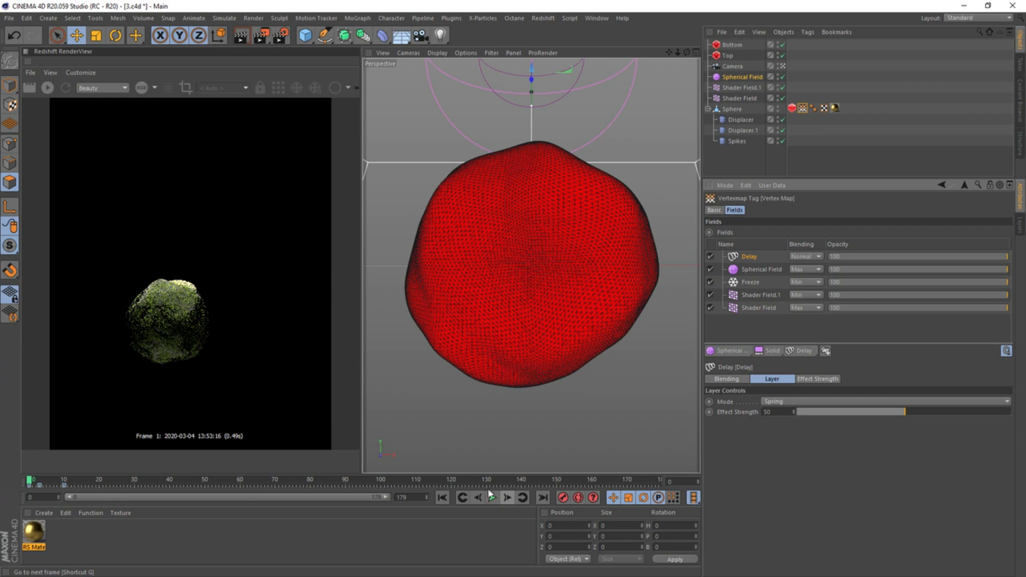
left_click(47, 87)
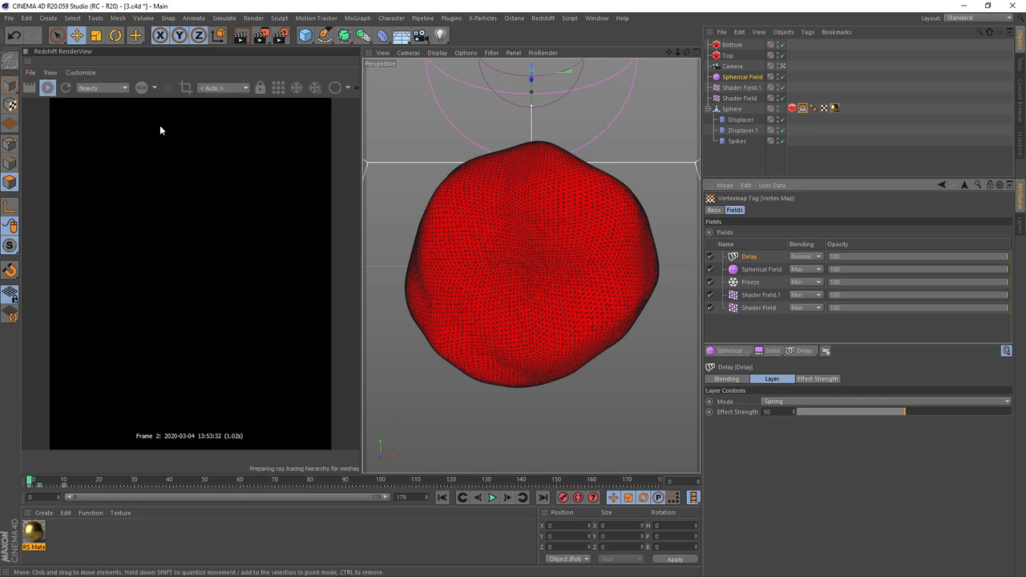
Advance the animation frame by frame to frame 18 and play on from there to examine the delayed spike growth
left_click(507, 497)
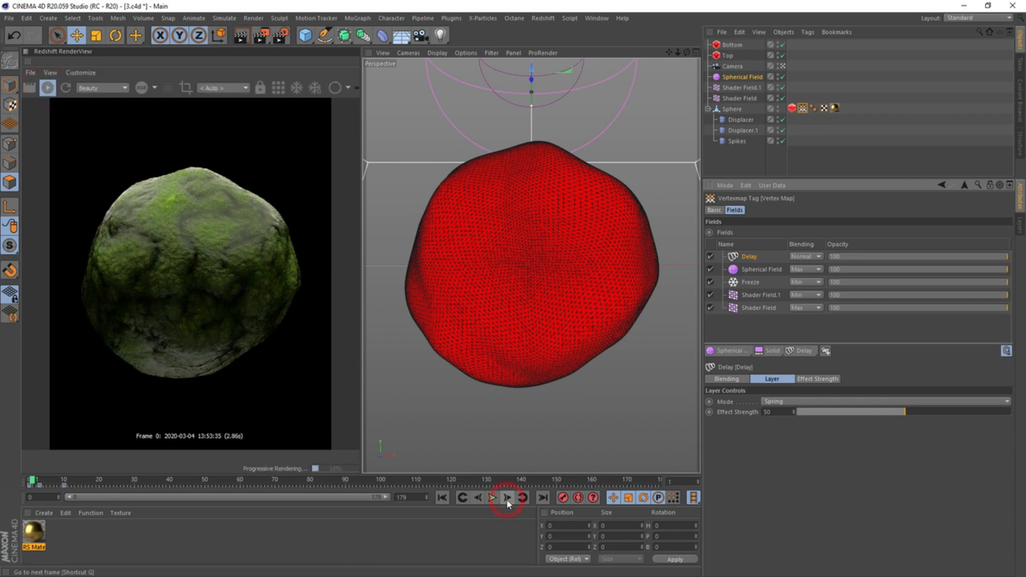
left_click(507, 498)
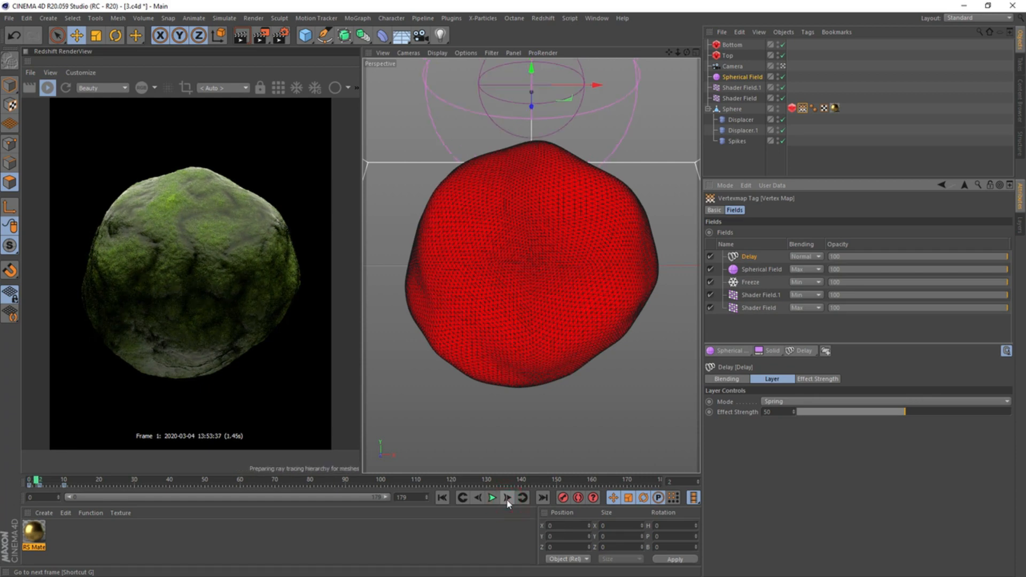
left_click(507, 498)
left_click(507, 497)
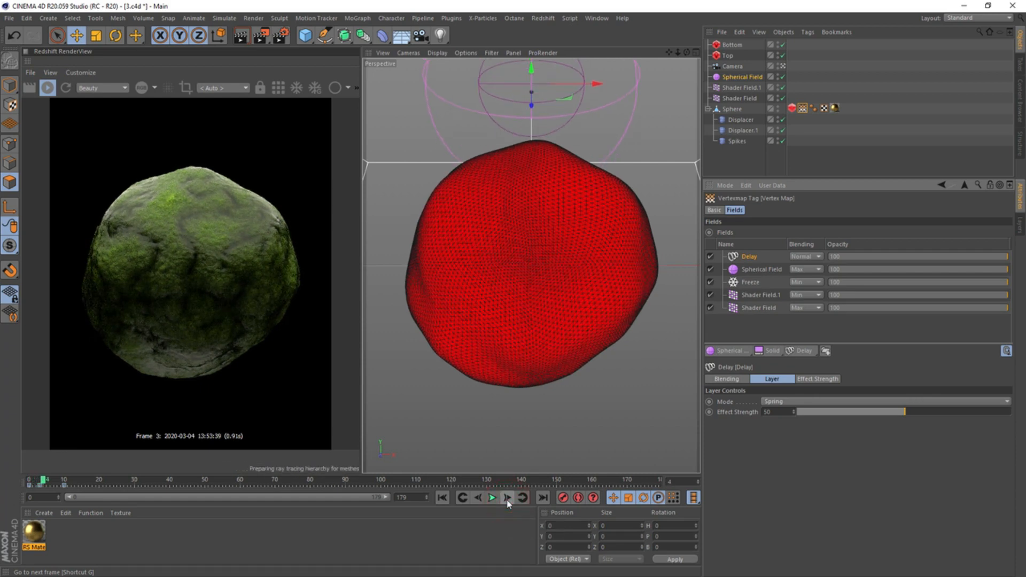
left_click(507, 498)
left_click(507, 498)
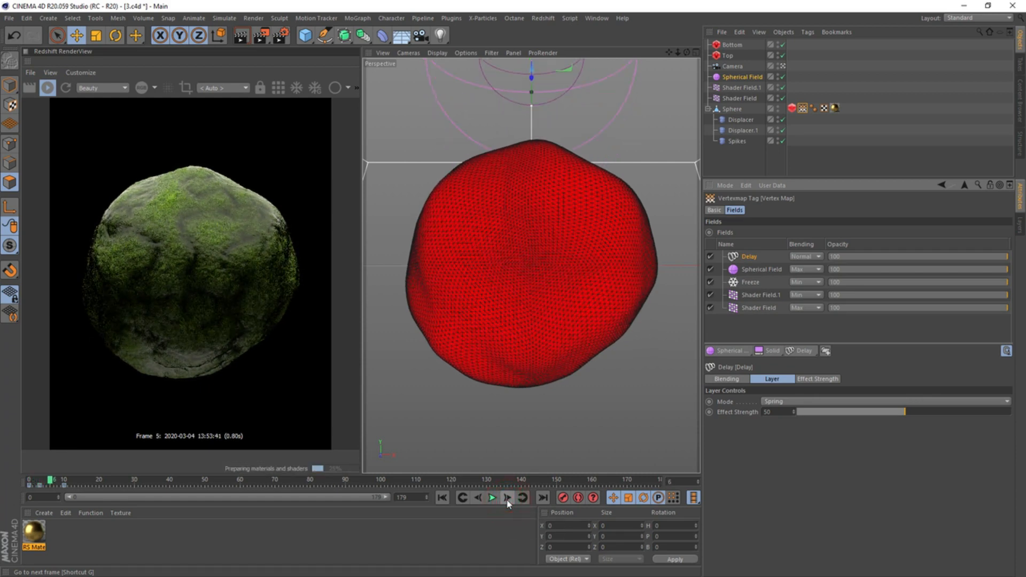
left_click(507, 498)
left_click(507, 498)
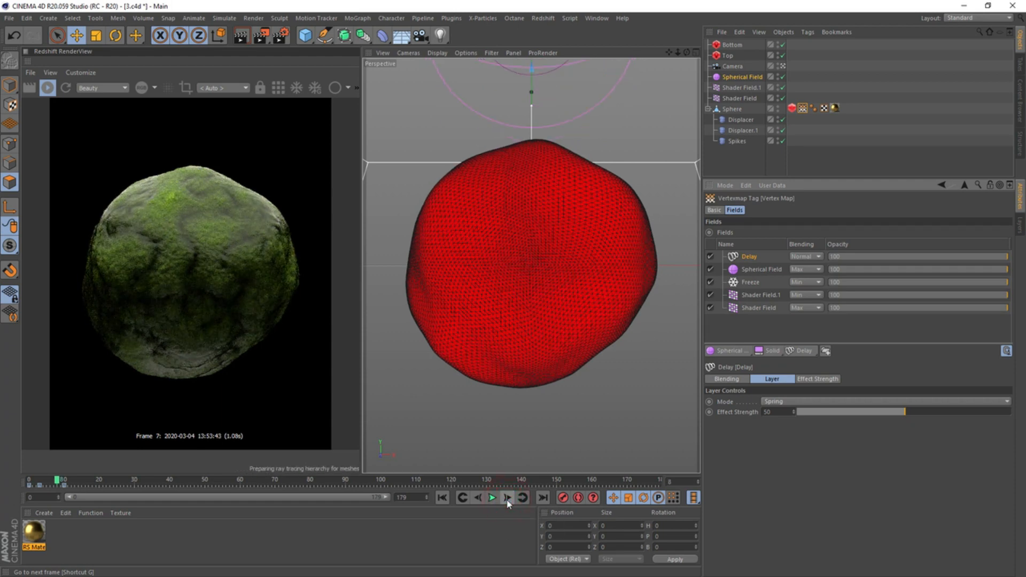
left_click(507, 498)
left_click(506, 498)
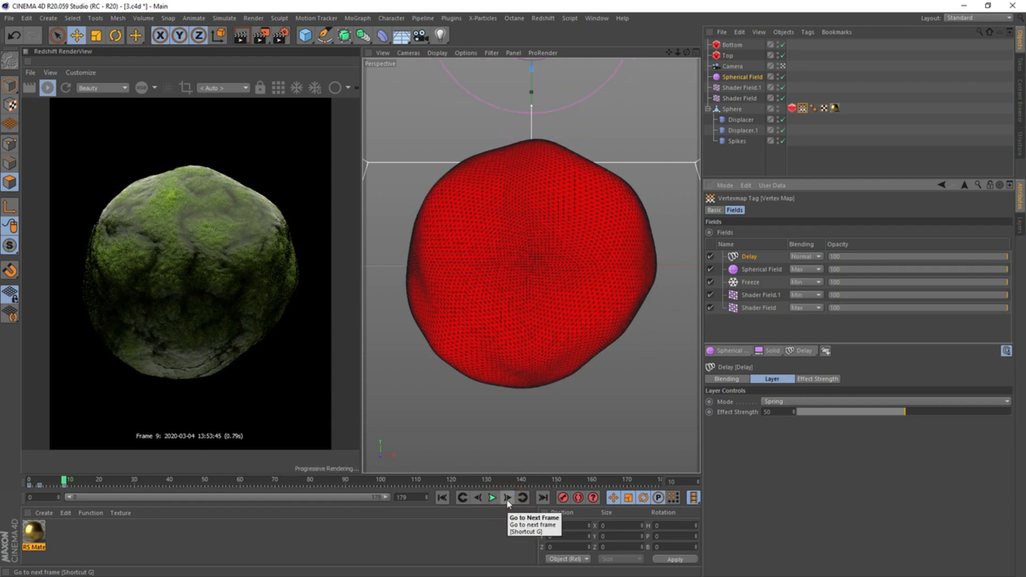
left_click(507, 498)
left_click(507, 498)
left_click(507, 498)
left_click(507, 498)
left_click(507, 498)
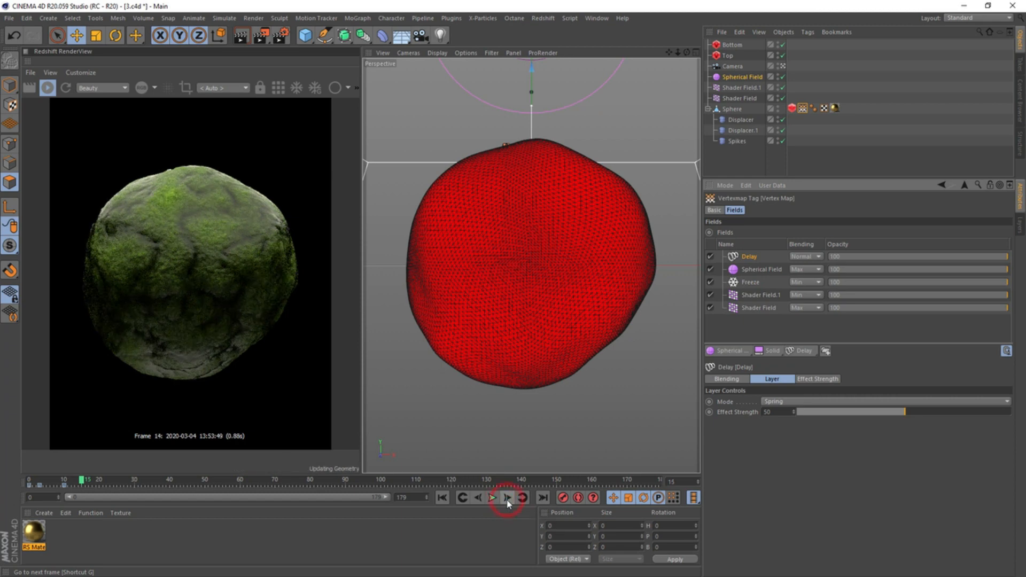
left_click(507, 498)
left_click(507, 498)
left_click(507, 498)
left_click(507, 497)
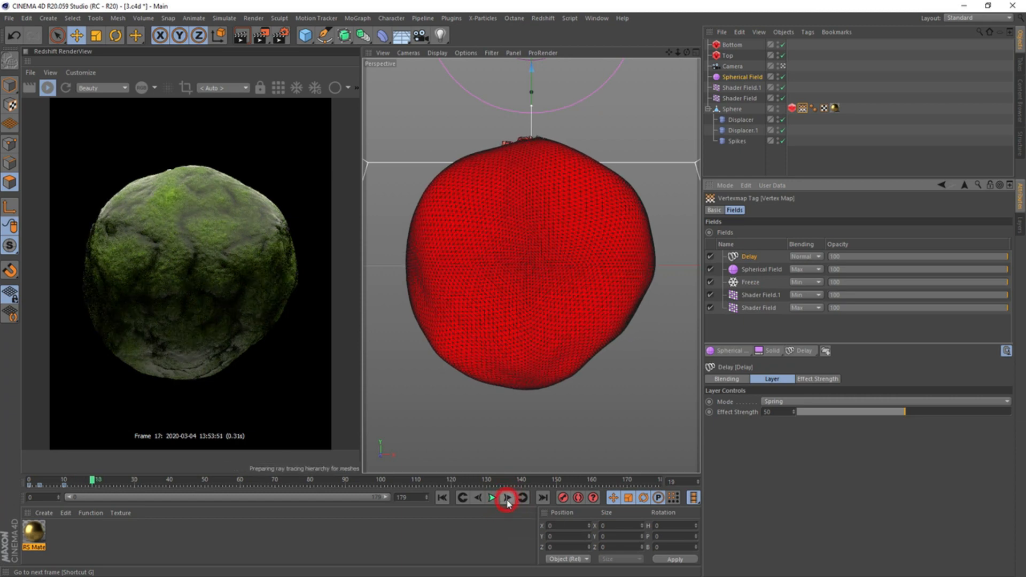
left_click(492, 498)
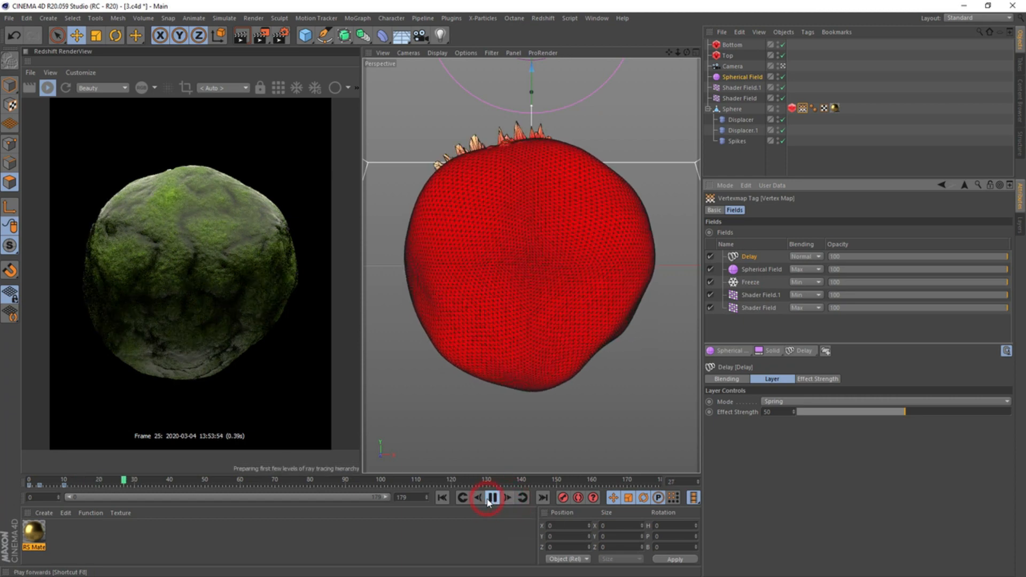
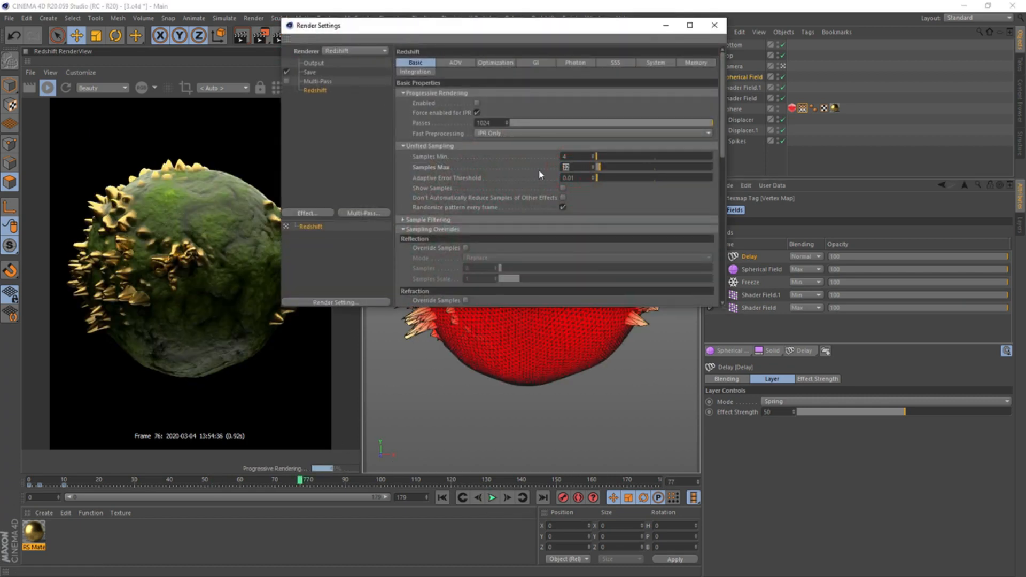
Set the Redshift Samples Max to 128 and switch the RenderView to the Samples display mode
key("Return")
left_click_drag(342, 25, 483, 49)
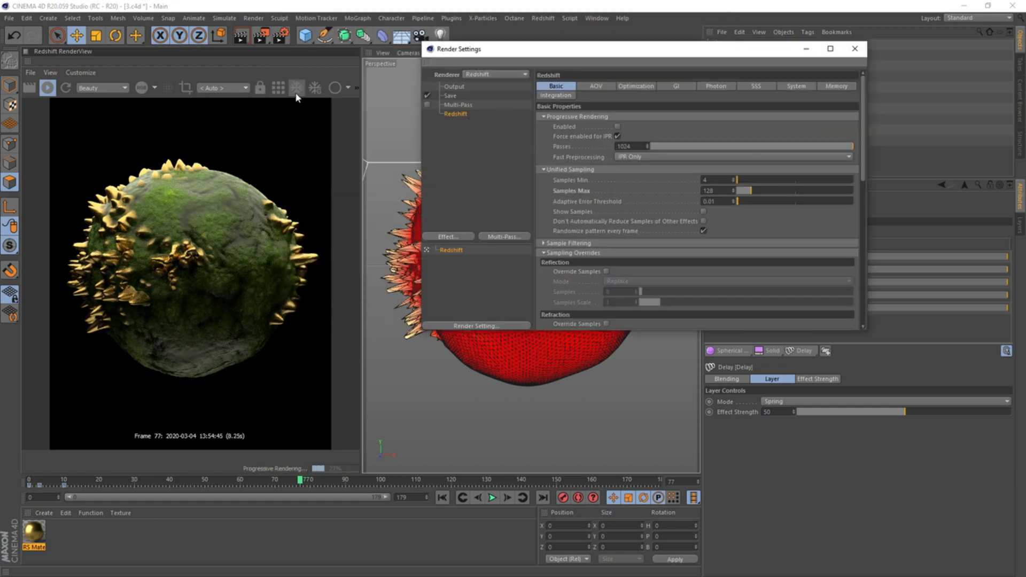
left_click(348, 88)
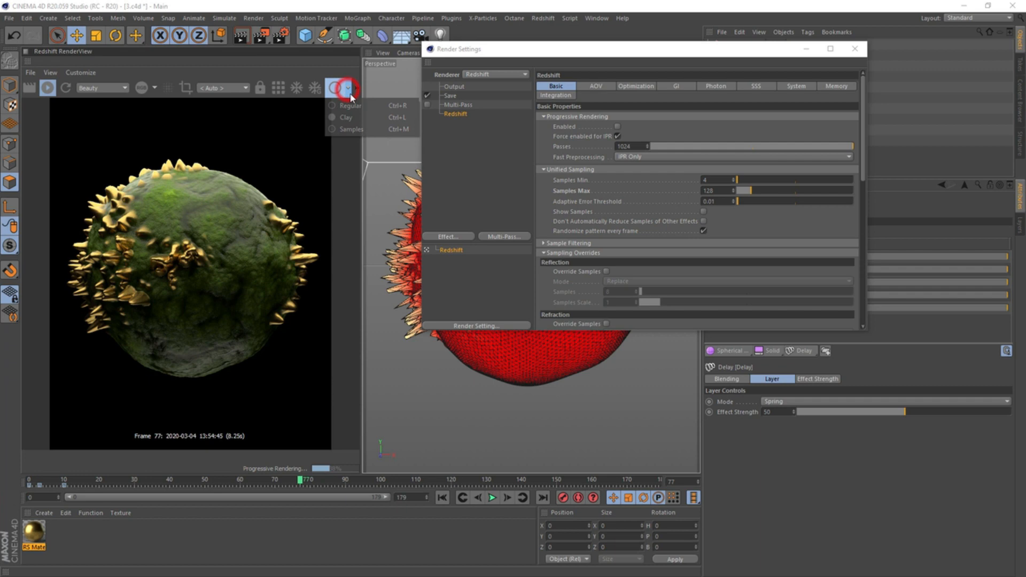
left_click(365, 130)
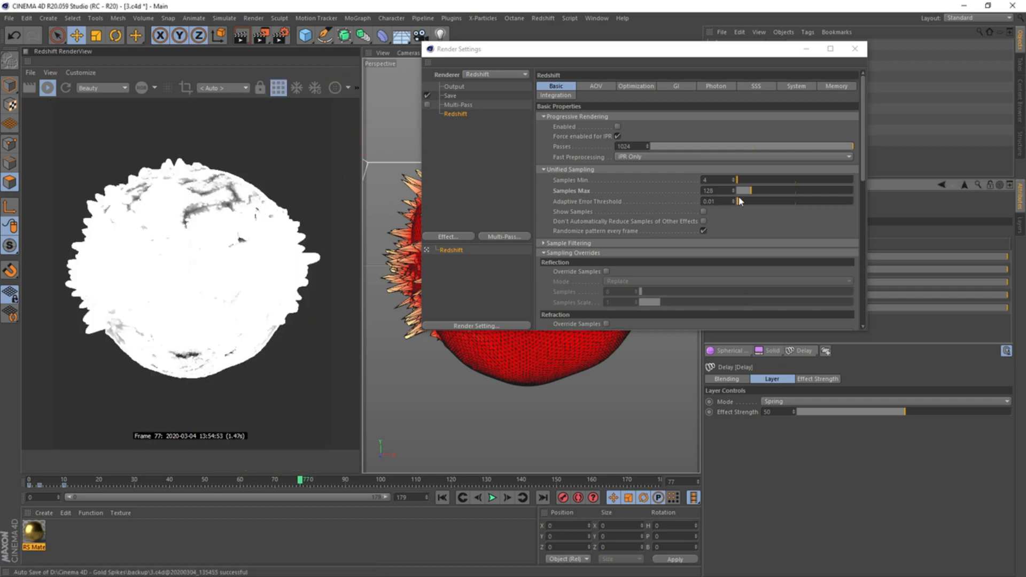
Try a Samples Max of 256 to compare the sample distribution in the RenderView
double_click(720, 190)
type("256")
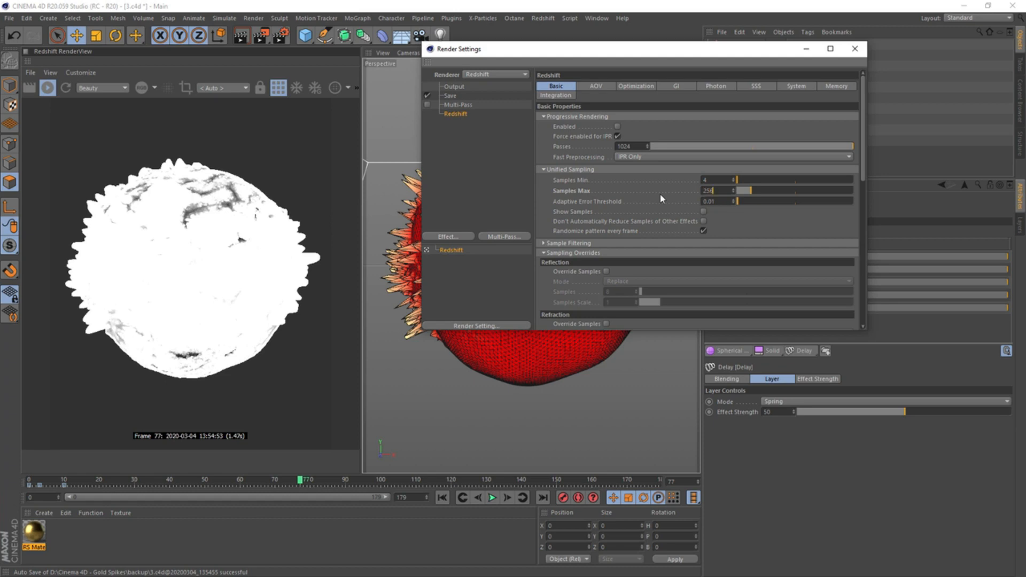
key("Return")
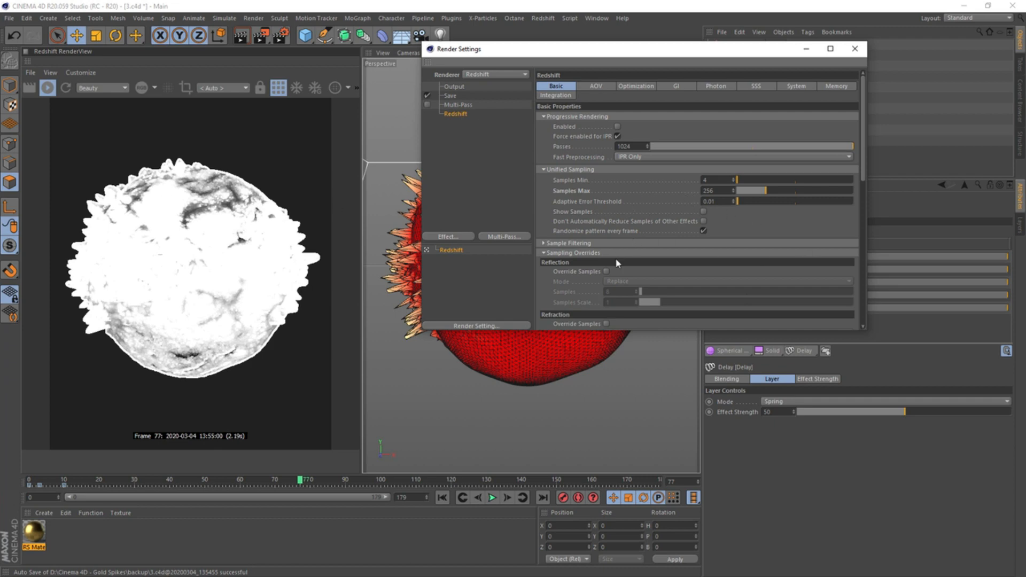
Override the Reflection samples with a value of 512, and switch that override back off
left_click(607, 271)
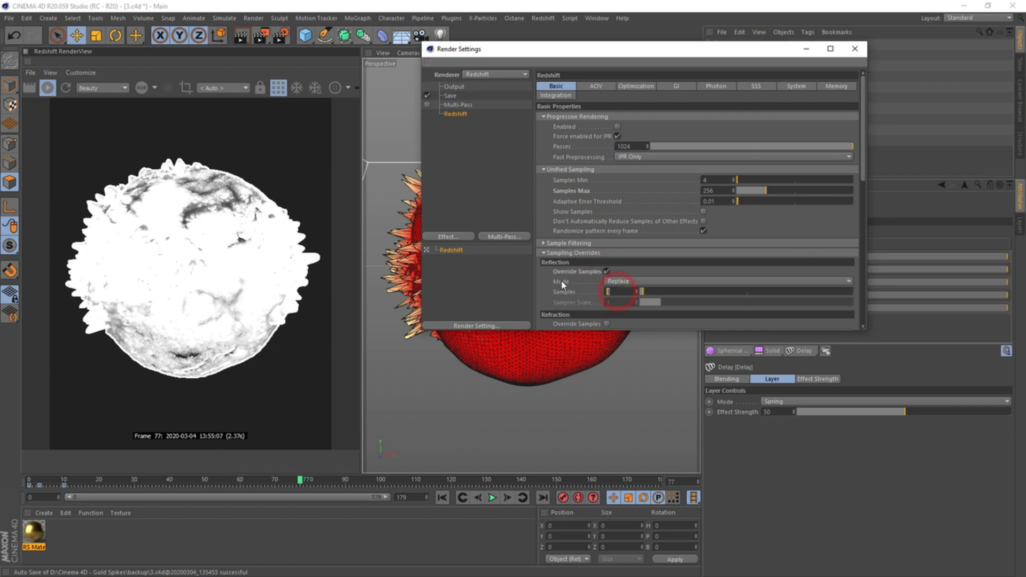
left_click(622, 290)
type("512")
key("Return")
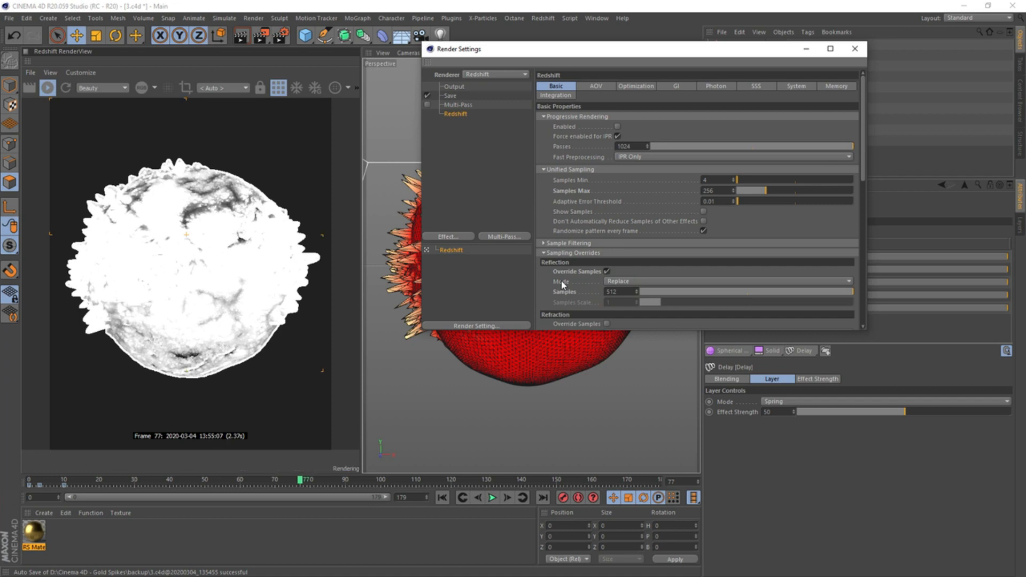
left_click(607, 271)
Override the Light samples in Replace mode, trying 512 and settling on 1024
scroll(695, 225, "down", 2)
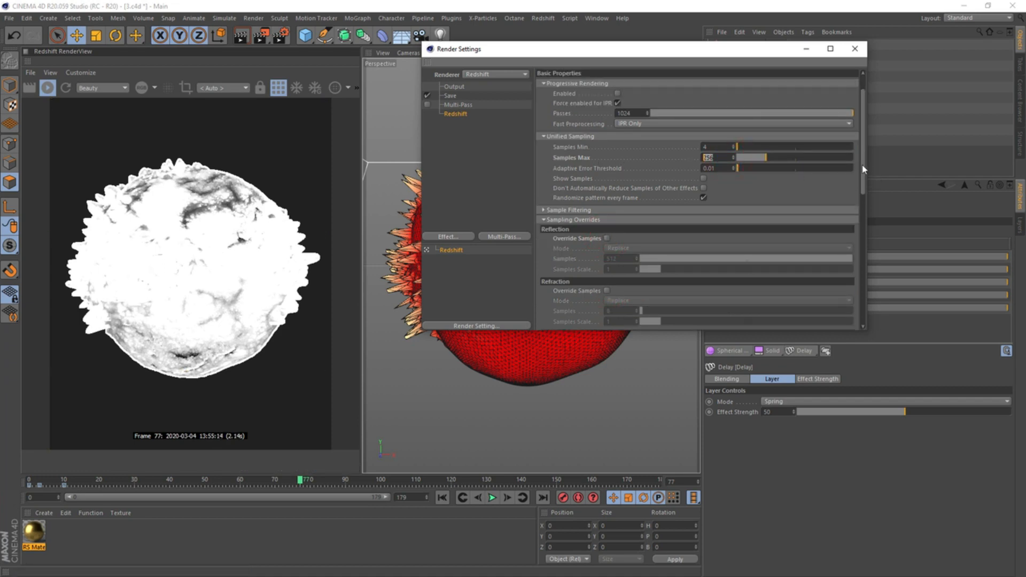
left_click_drag(863, 179, 863, 249)
left_click(608, 250)
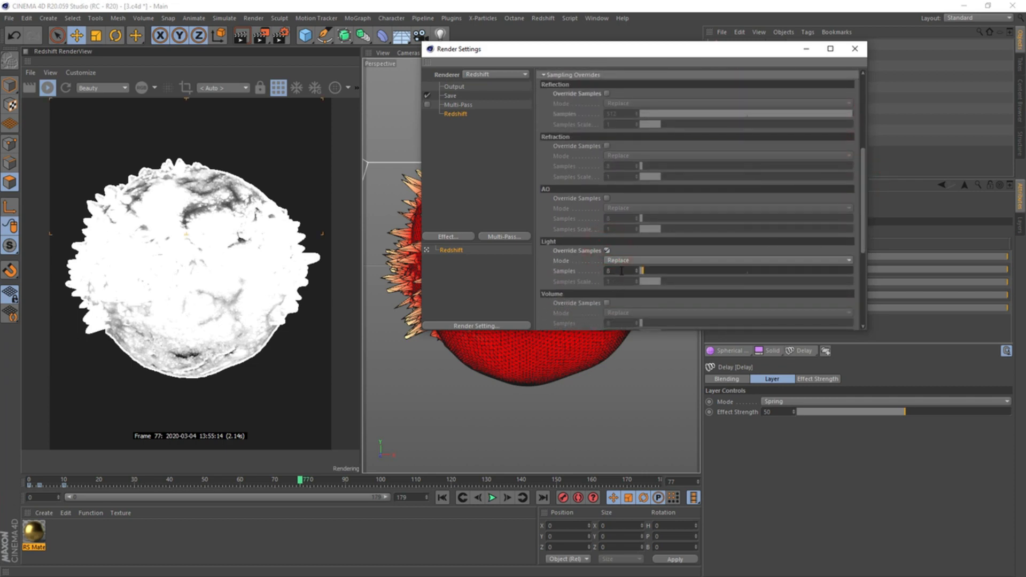
type("512")
key("Return")
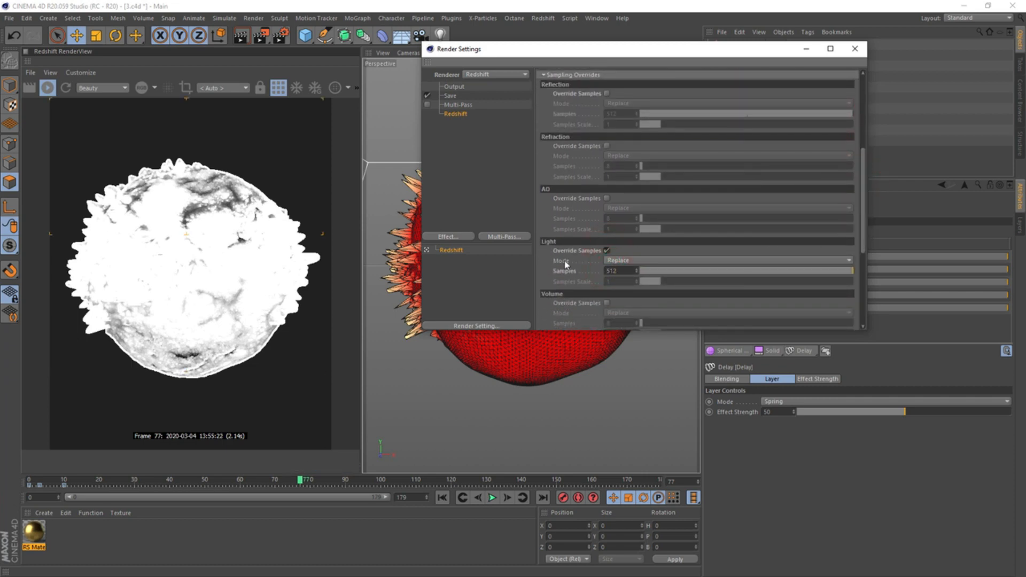
type("1024")
key("Return")
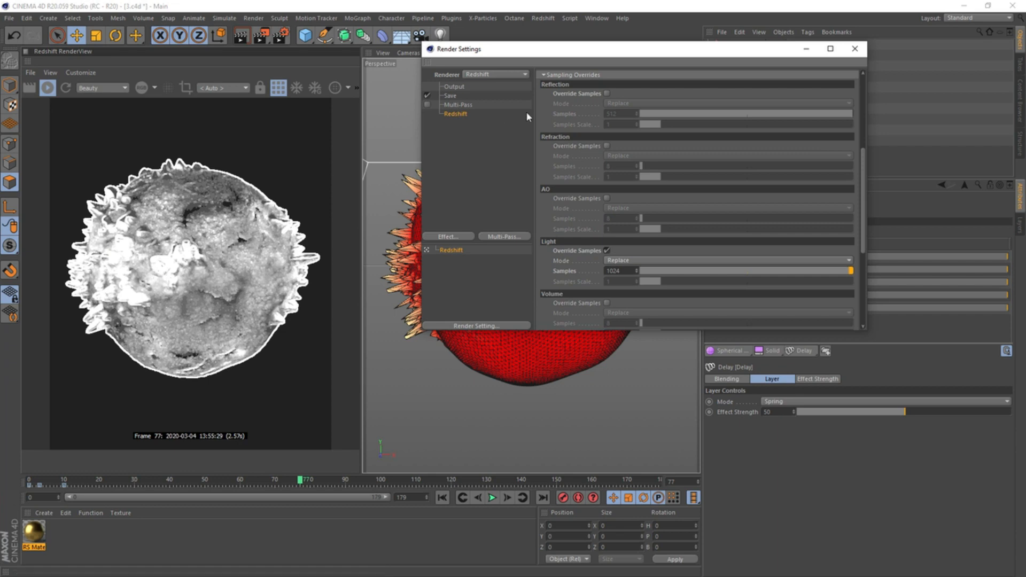
Re-enable the Reflection sample override and set the unified Samples Max to 128
left_click(607, 94)
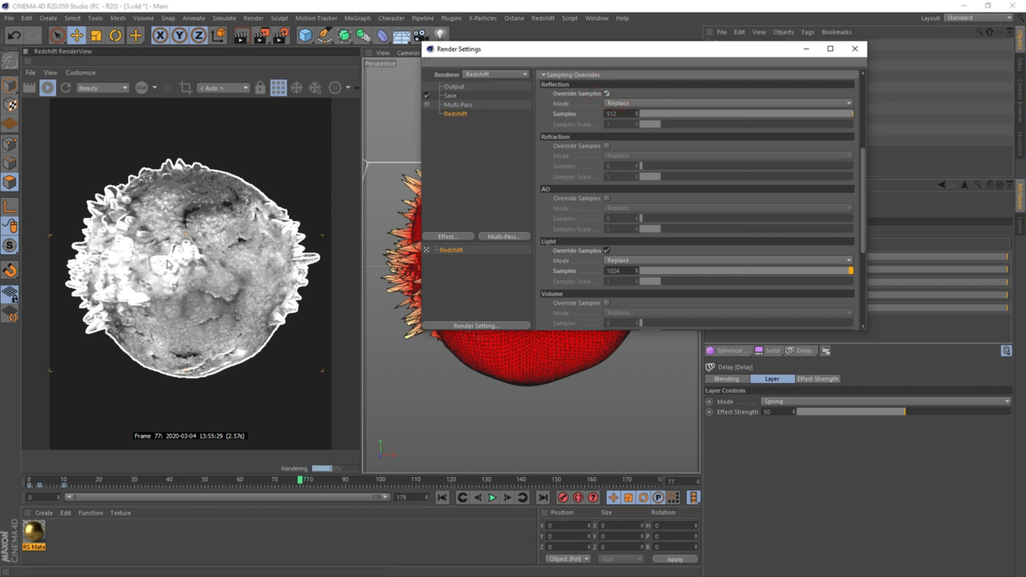
scroll(710, 192, "up", 5)
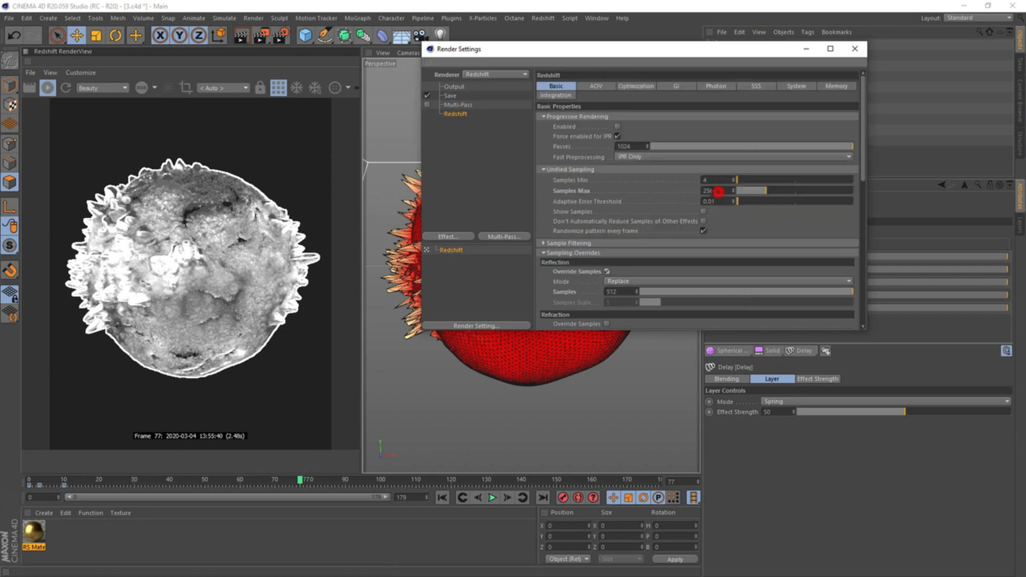
double_click(710, 191)
type("128")
key("Return")
Set the output frame range to Current Frame and the image height to 1000 pixels with the ratio locked
left_click(454, 87)
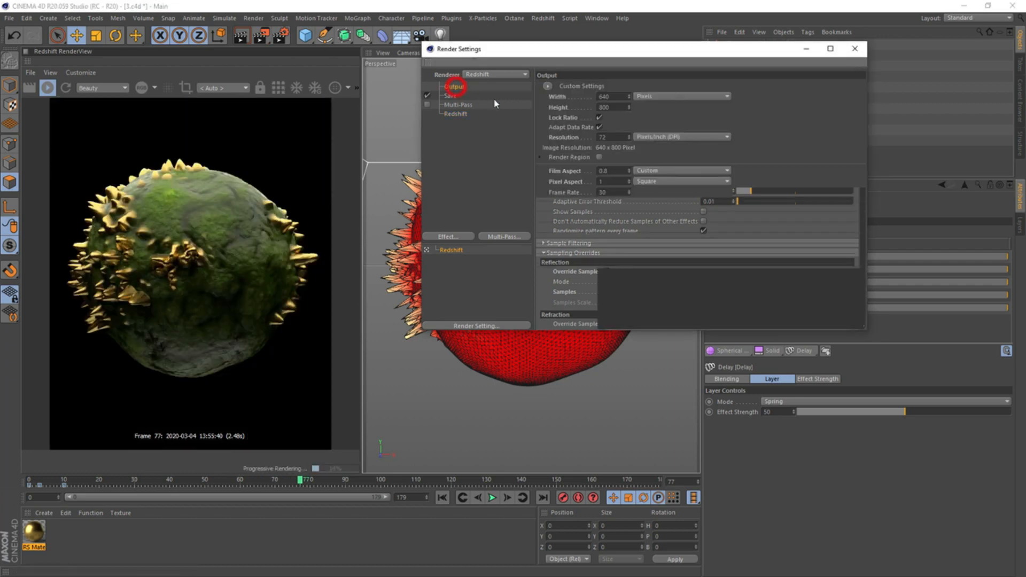
left_click(631, 211)
left_click(636, 221)
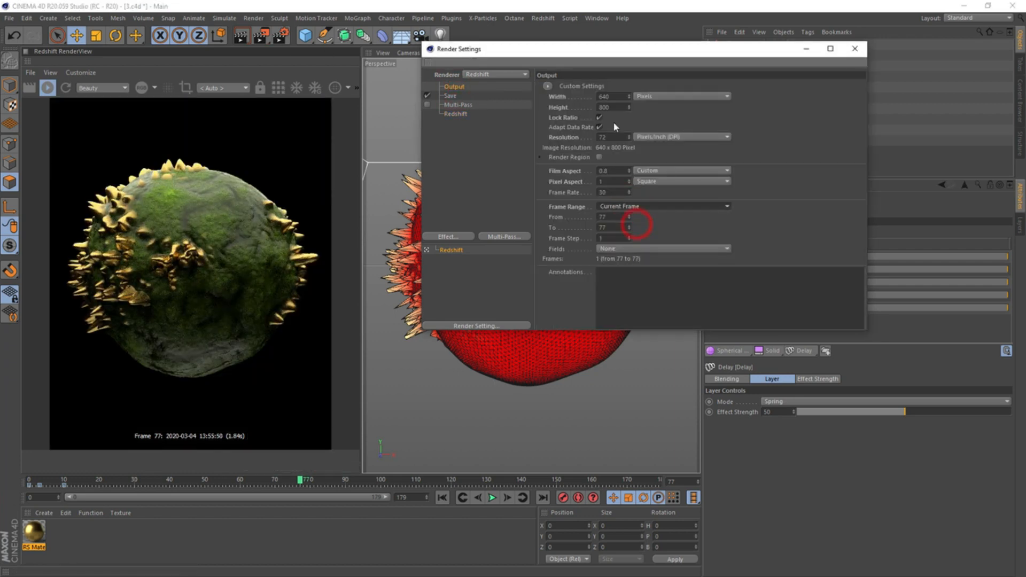
double_click(605, 107)
type("10")
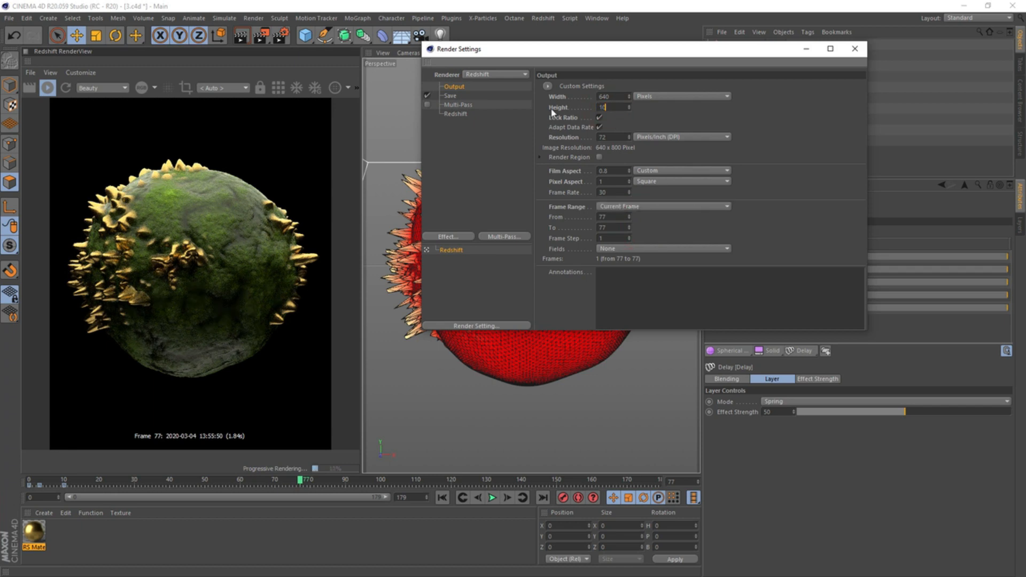
type("0")
key("Return")
type("0")
key("Return")
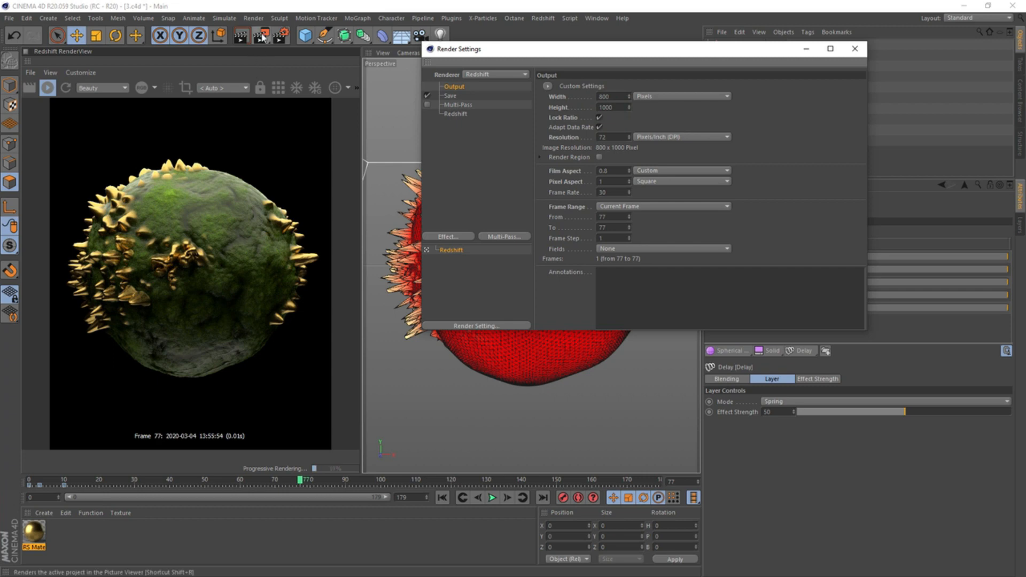
Render the current frame to the Picture Viewer and inspect the finished image
left_click(262, 36)
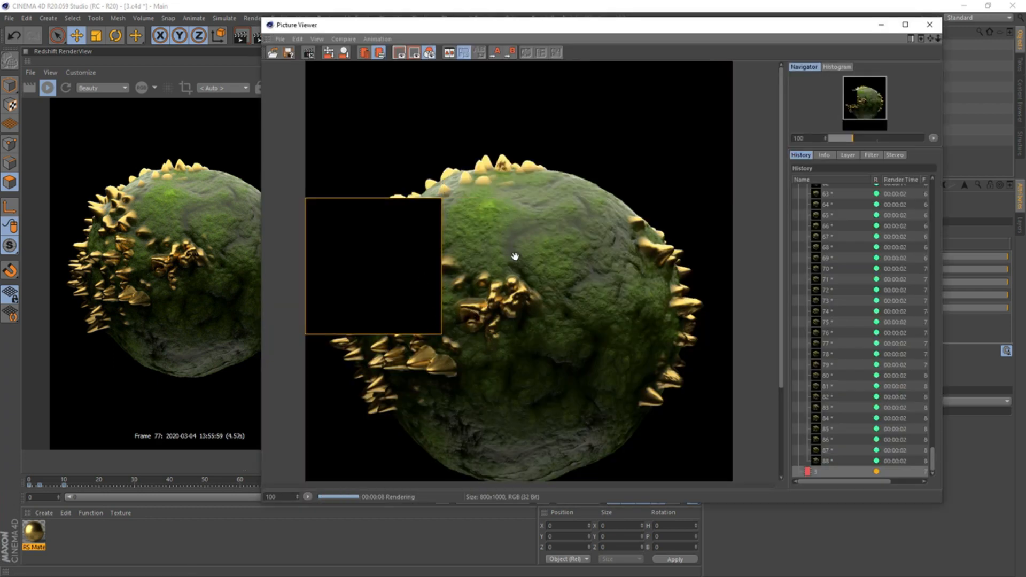
left_click_drag(568, 340, 559, 276)
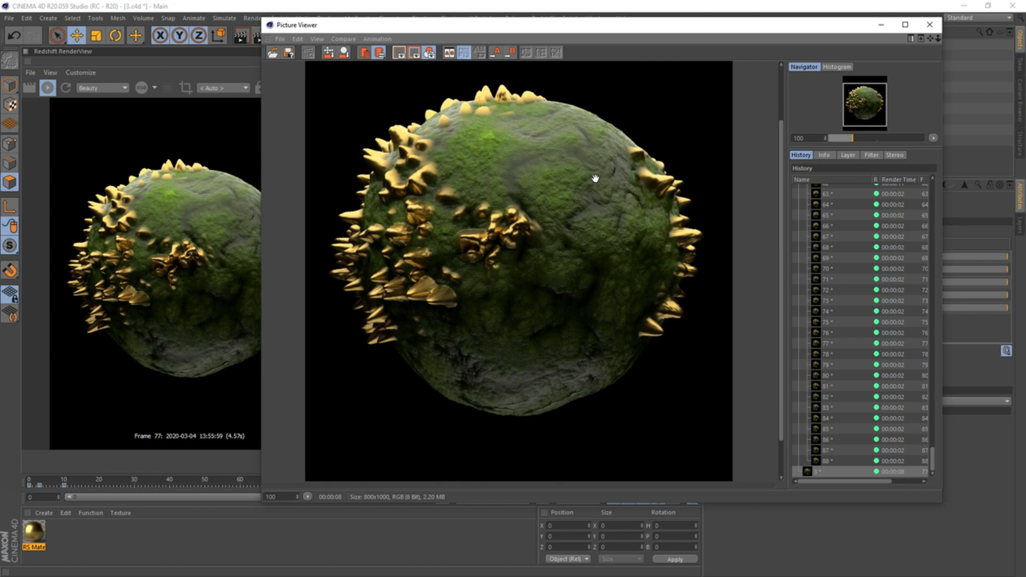
left_click_drag(574, 194, 585, 219)
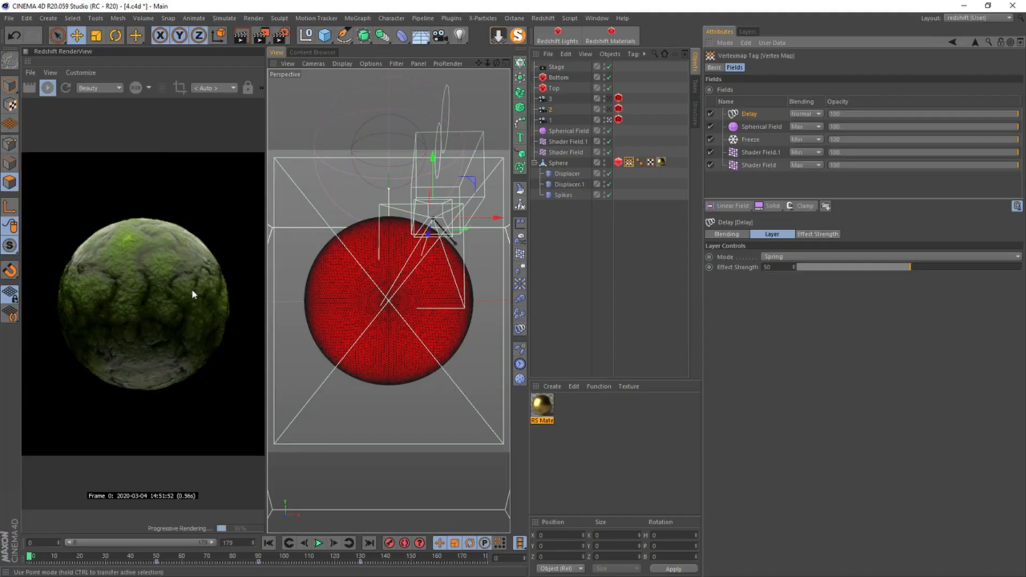
Pause the live render, switch to Model mode, and play the animation with the Stage object selected to examine its camera changes
left_click(47, 87)
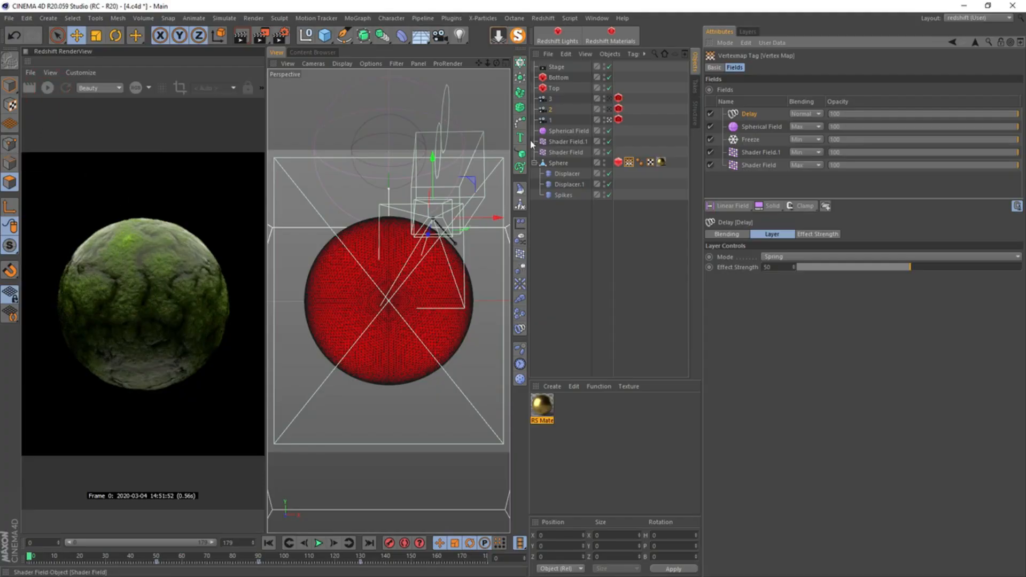
left_click(10, 85)
left_click(561, 277)
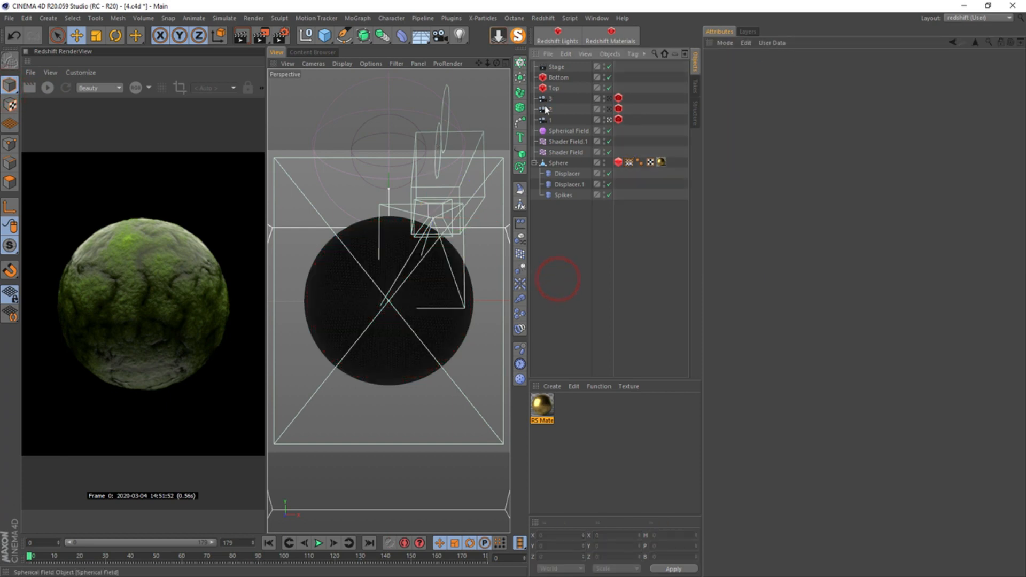
left_click(555, 66)
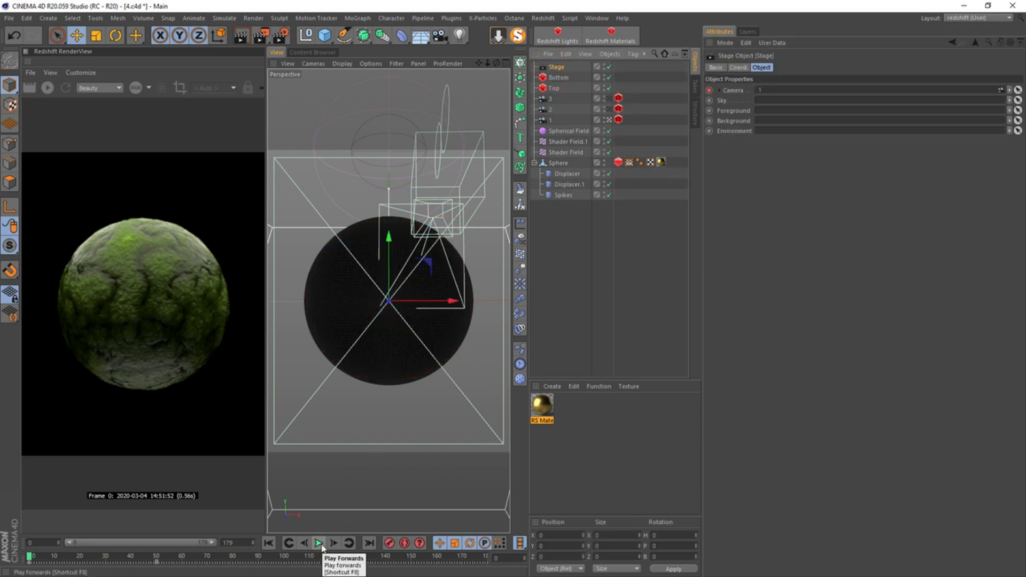
left_click(319, 544)
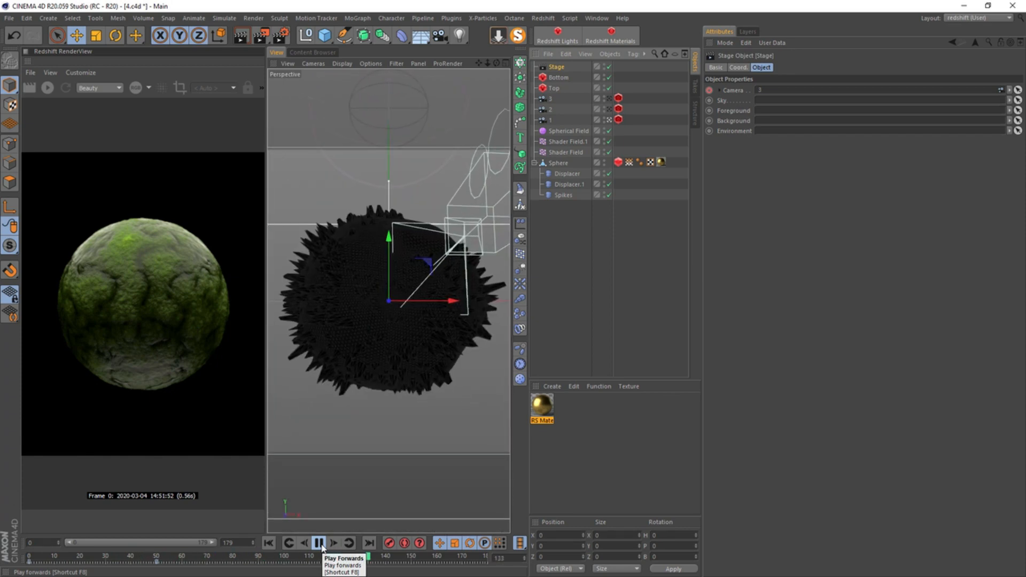
left_click(319, 544)
Turn off the vertex map's Delay layer and subdivide all of the Sphere's polygons, returning to Model mode
left_click(629, 162)
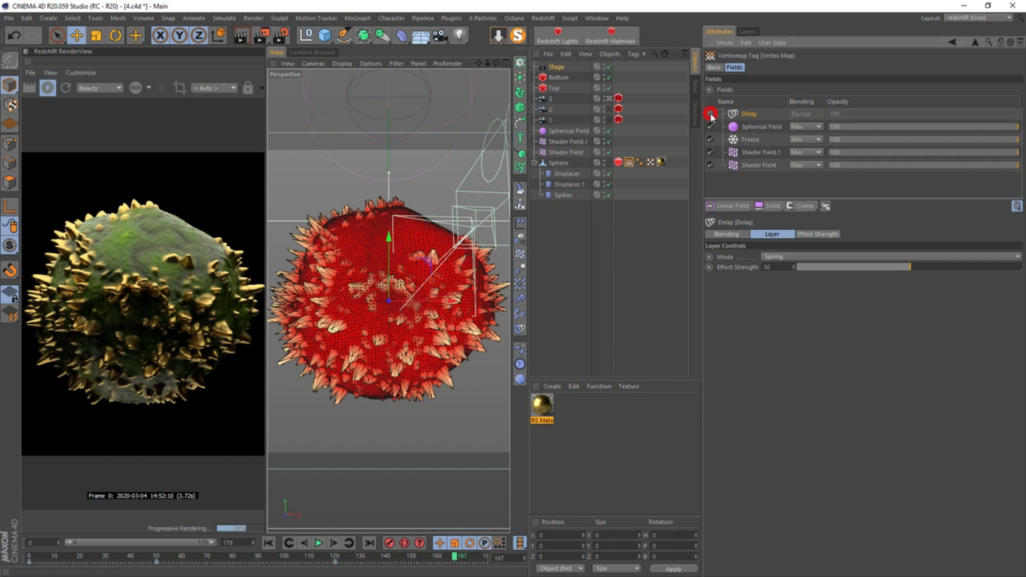
left_click(558, 163)
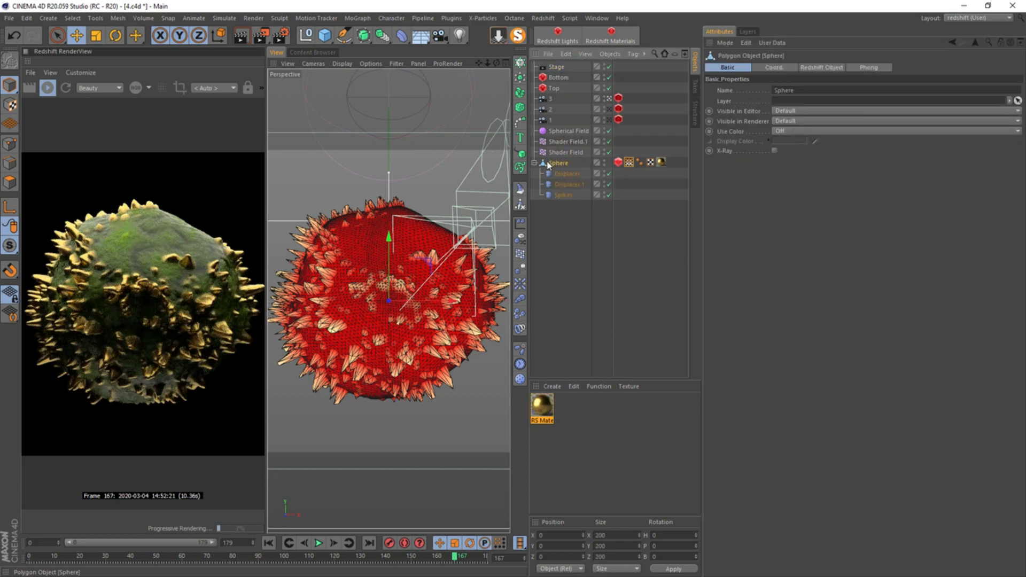
left_click(10, 182)
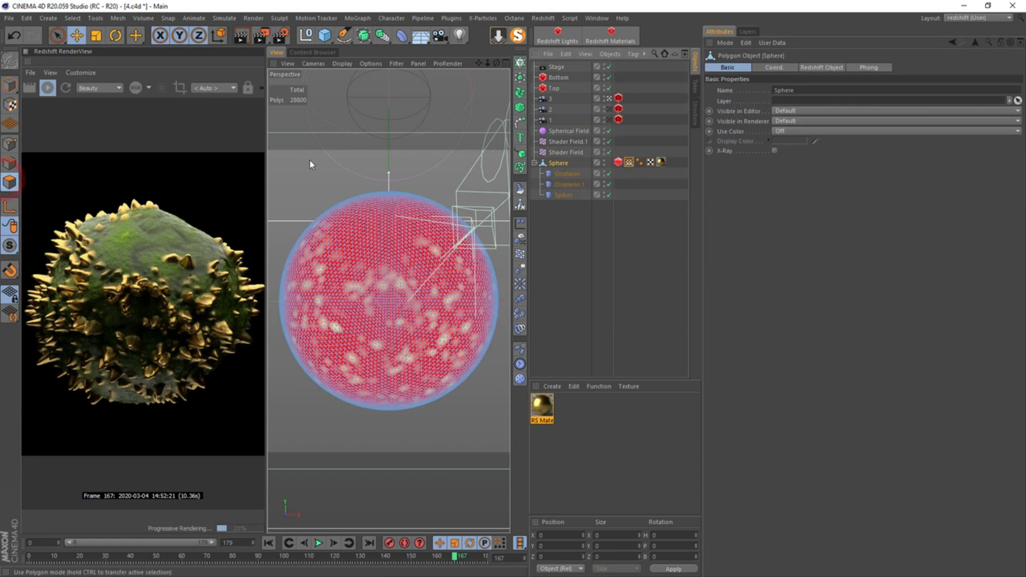
right_click(315, 167)
left_click(352, 523)
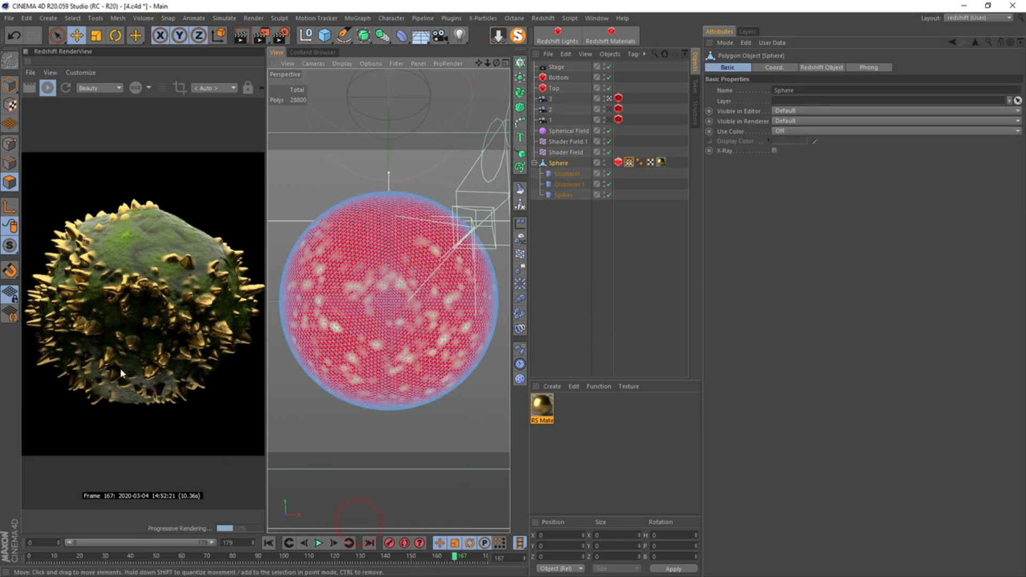
left_click(9, 87)
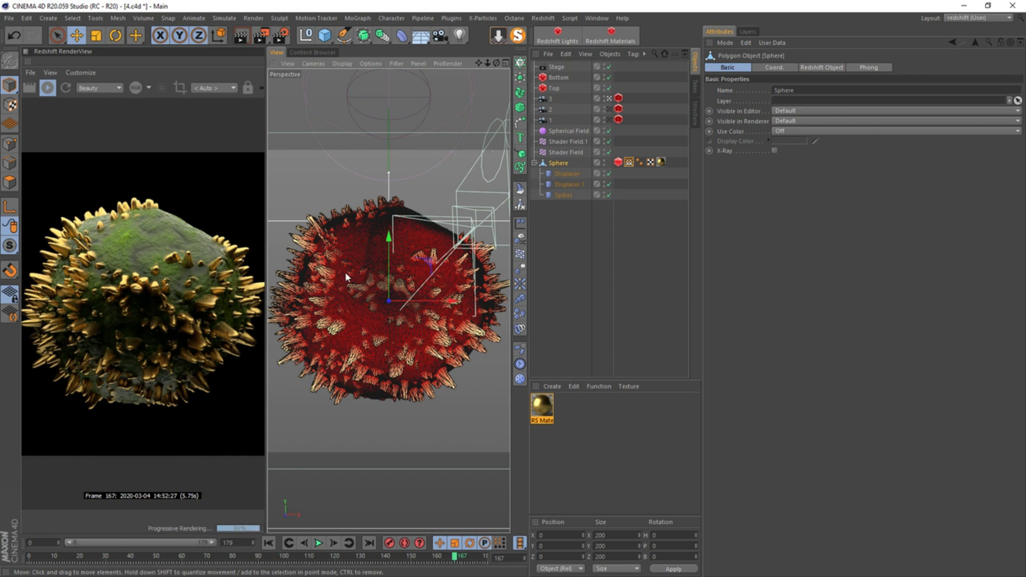
Rename the first Shader Field, the one directly above the Sphere, as Spikes
left_click(567, 153)
double_click(568, 152)
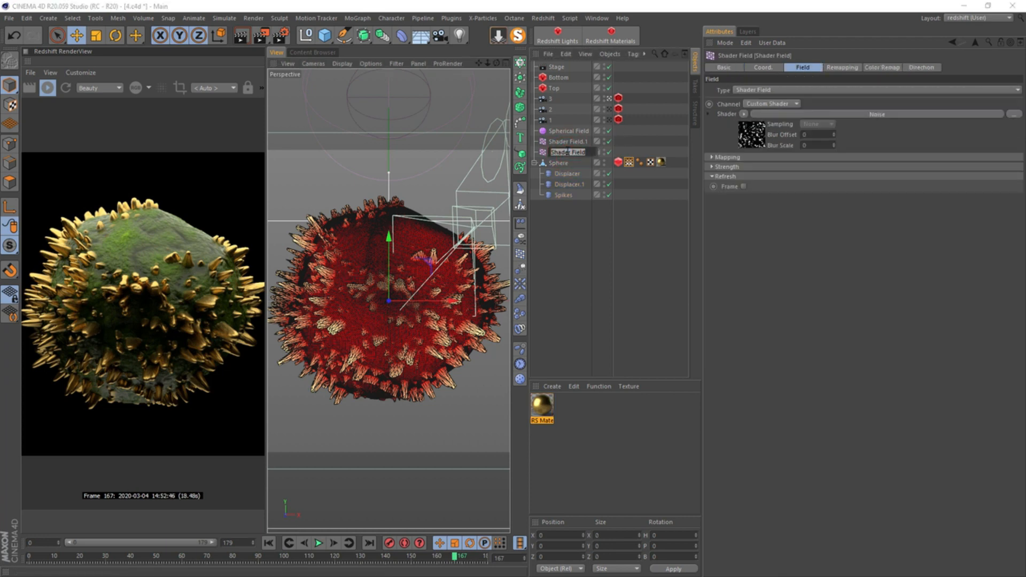
type("Spikes")
In the Spikes field's noise shader, set Global Scale to 80 and Low Clip to 52
left_click(752, 135)
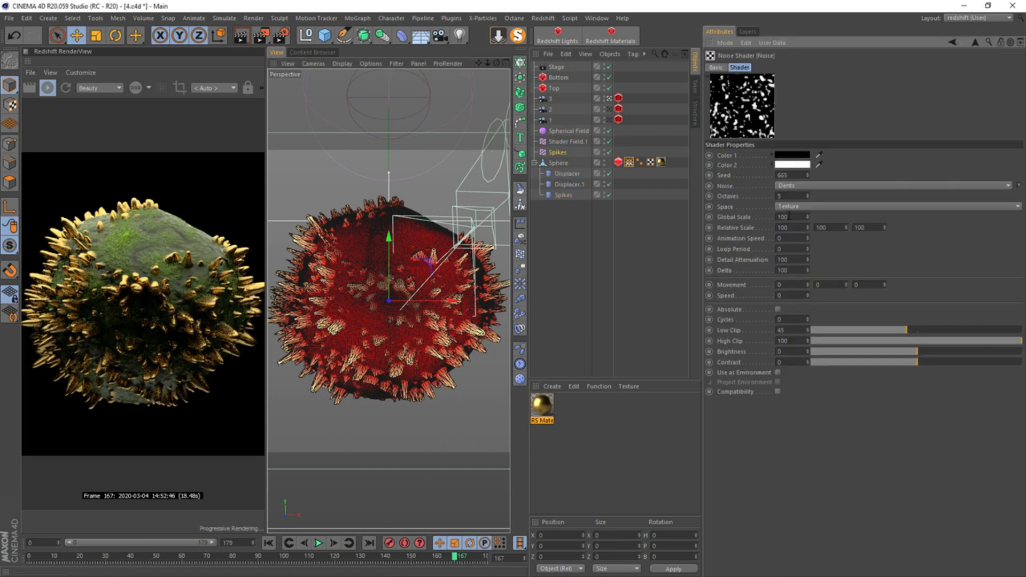
type("80")
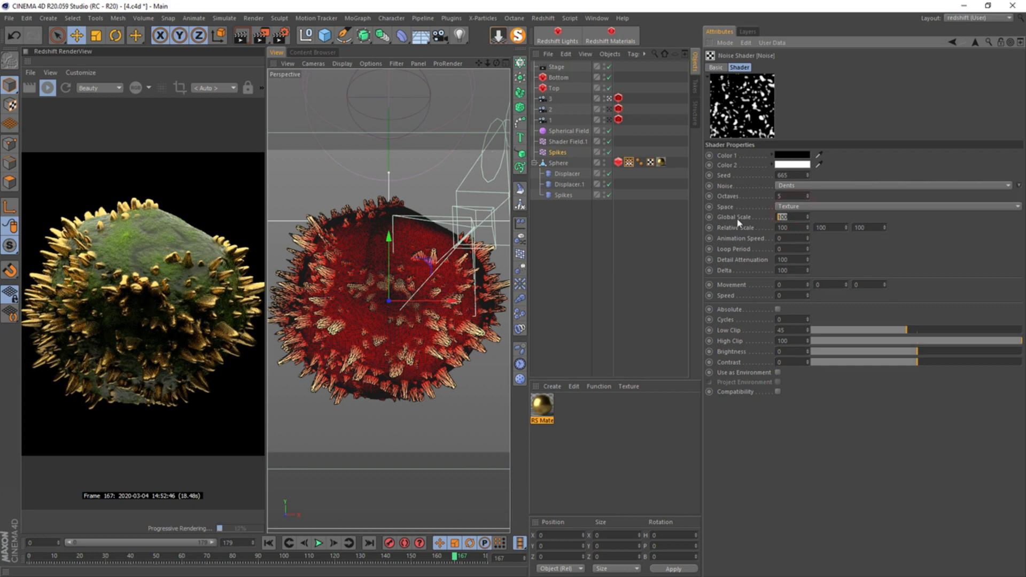
key("Return")
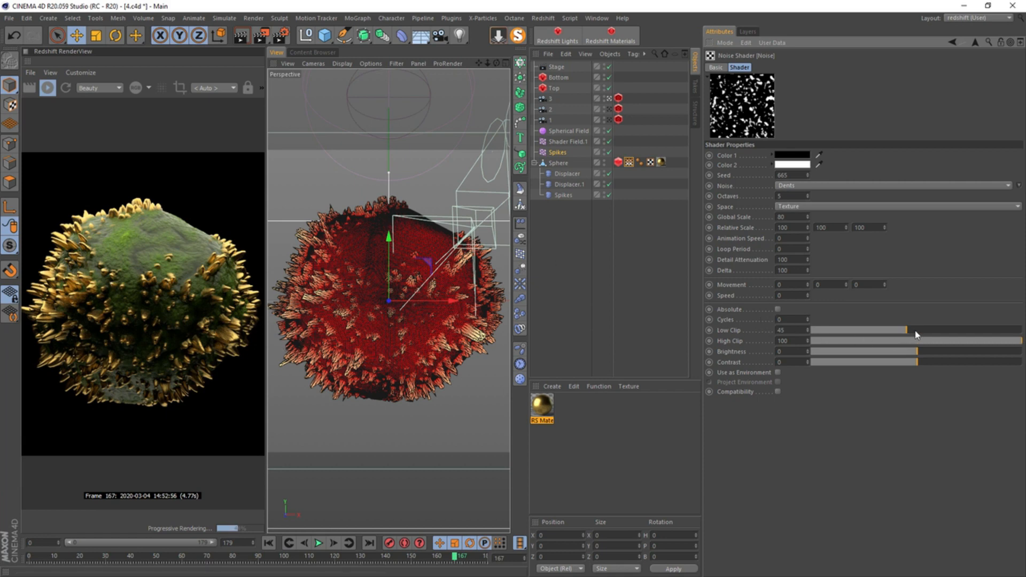
left_click_drag(917, 332, 919, 331)
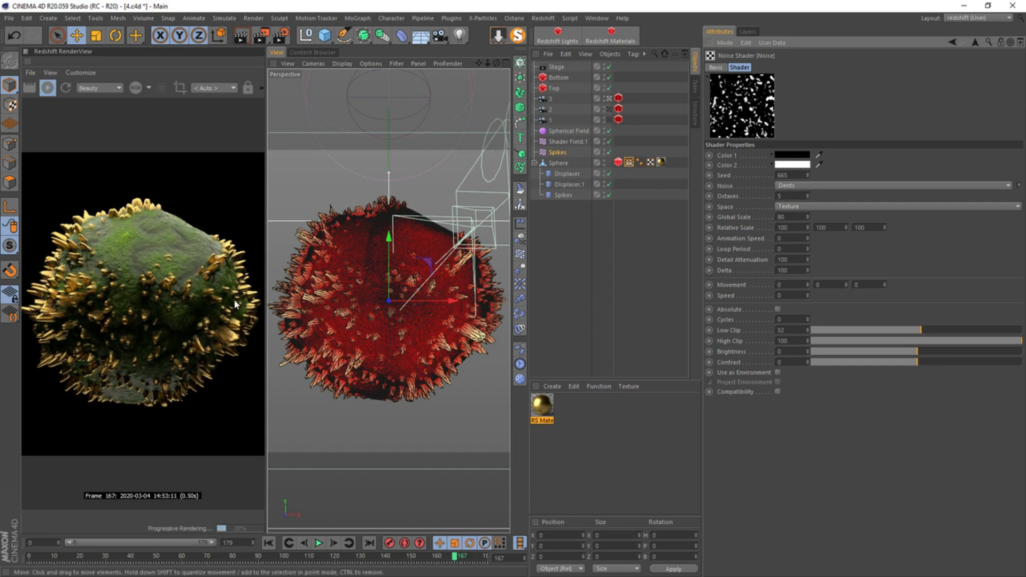
Set the focal length of camera 3 to 47 mm, trying 45 mm first
left_click(553, 99)
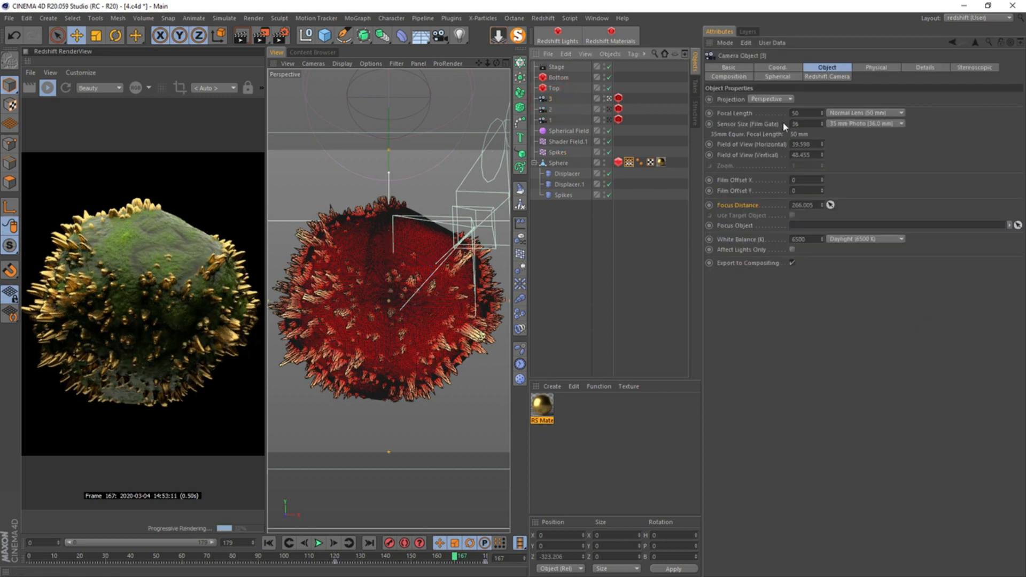
double_click(800, 113)
type("45")
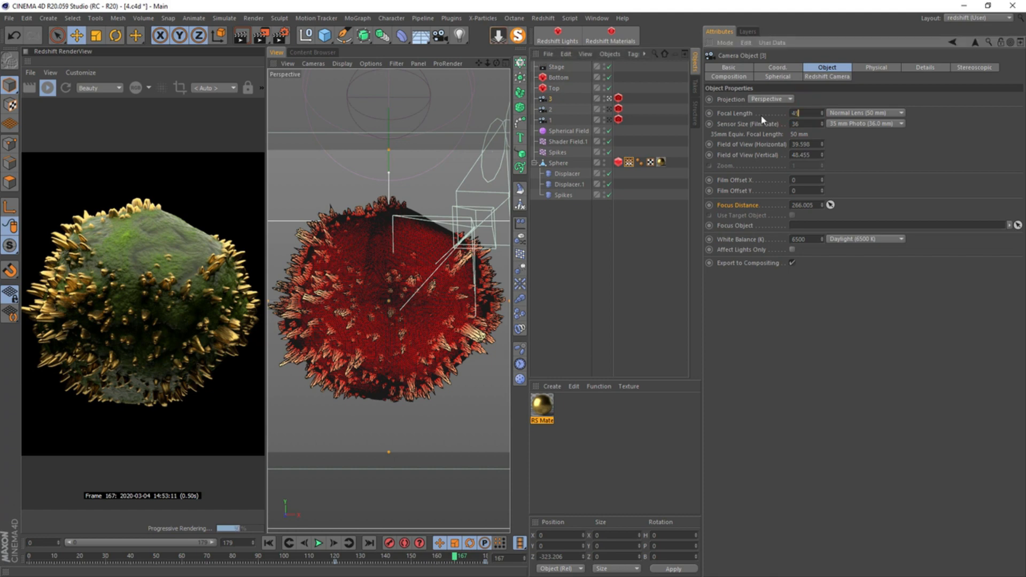
key("Return")
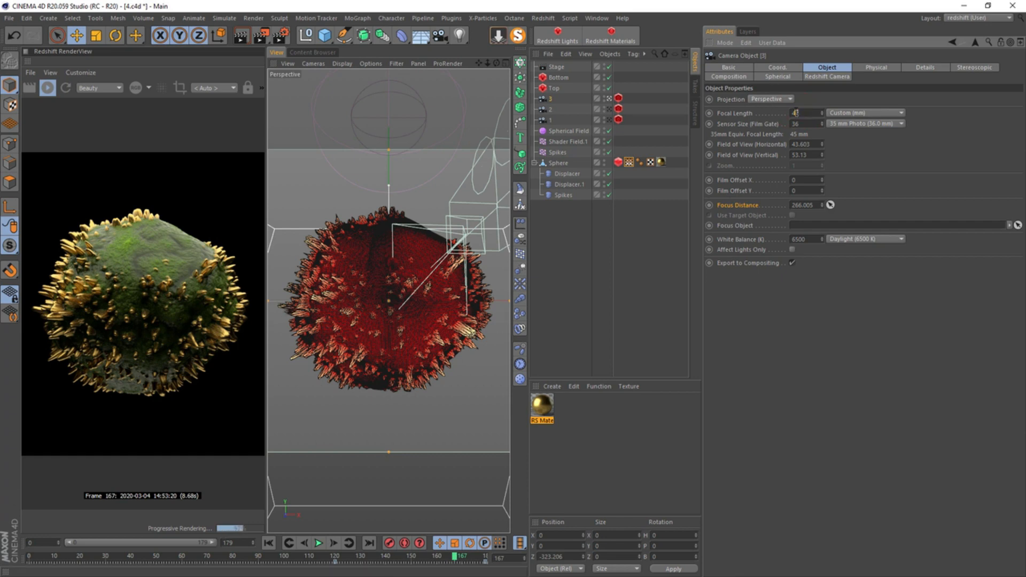
key("Return")
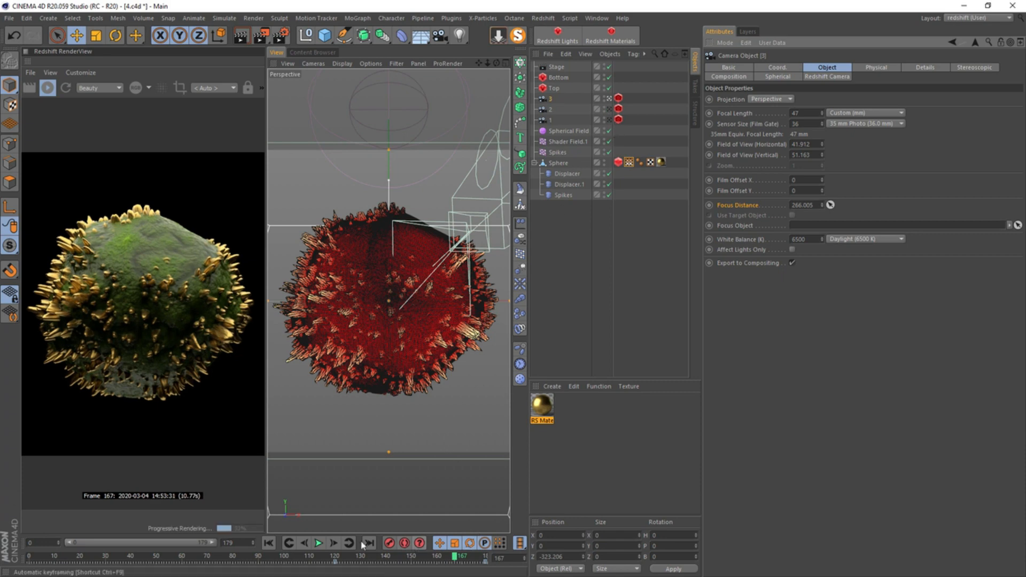
Return the animation to frame 0 and turn the Delay layer of the Sphere's vertex map back on
left_click(268, 543)
left_click(630, 161)
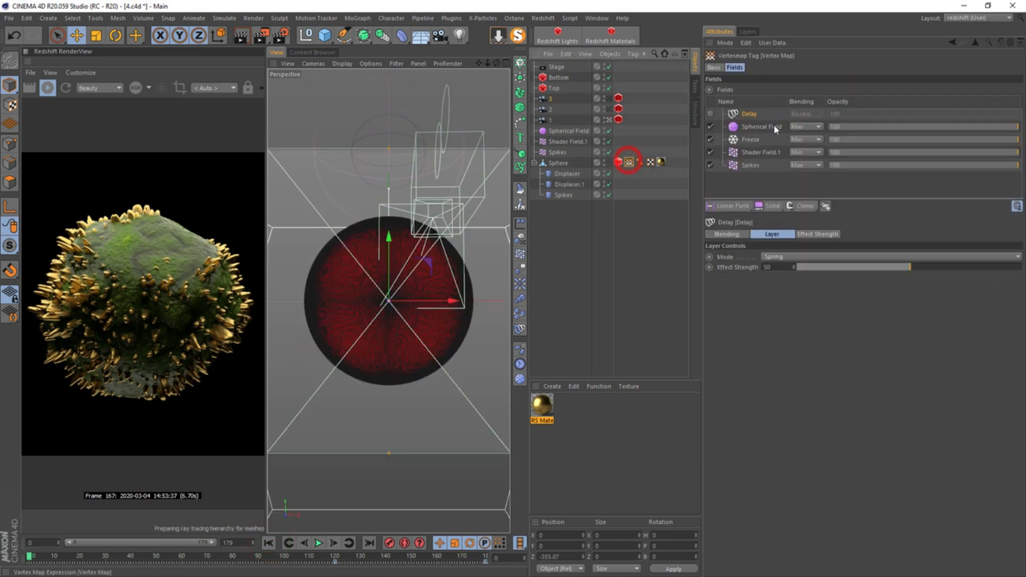
left_click(710, 114)
Check the bokeh settings of camera 3's Redshift tag and set Samples Max to 256 in Redshift's unified sampling render settings
left_click(281, 35)
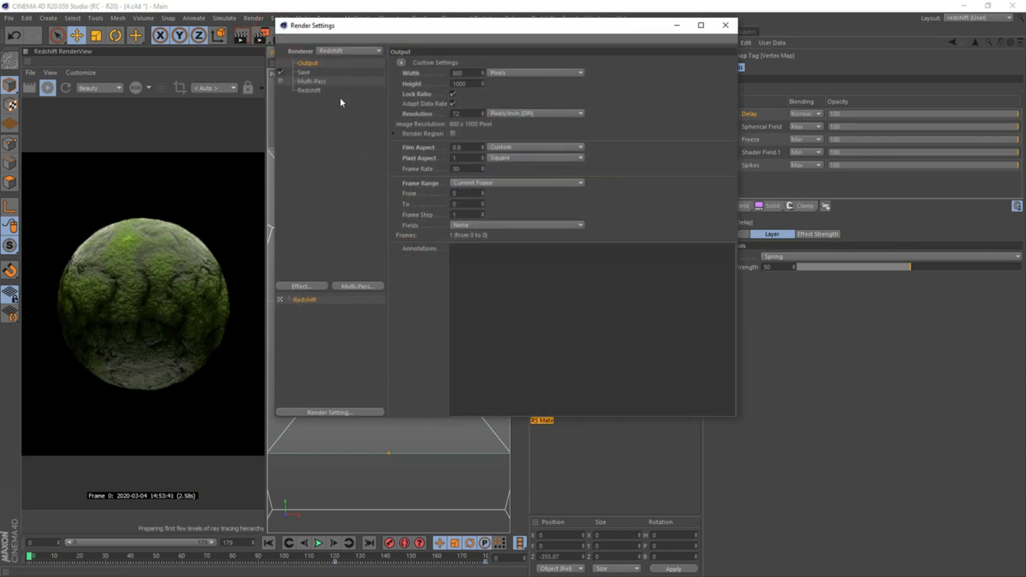
left_click(309, 90)
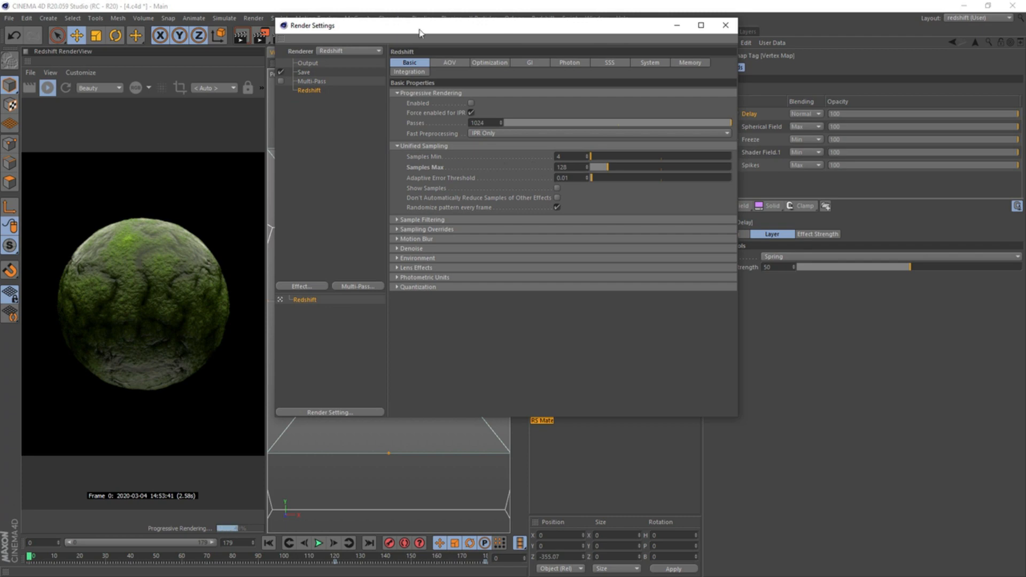
left_click_drag(420, 32, 218, 122)
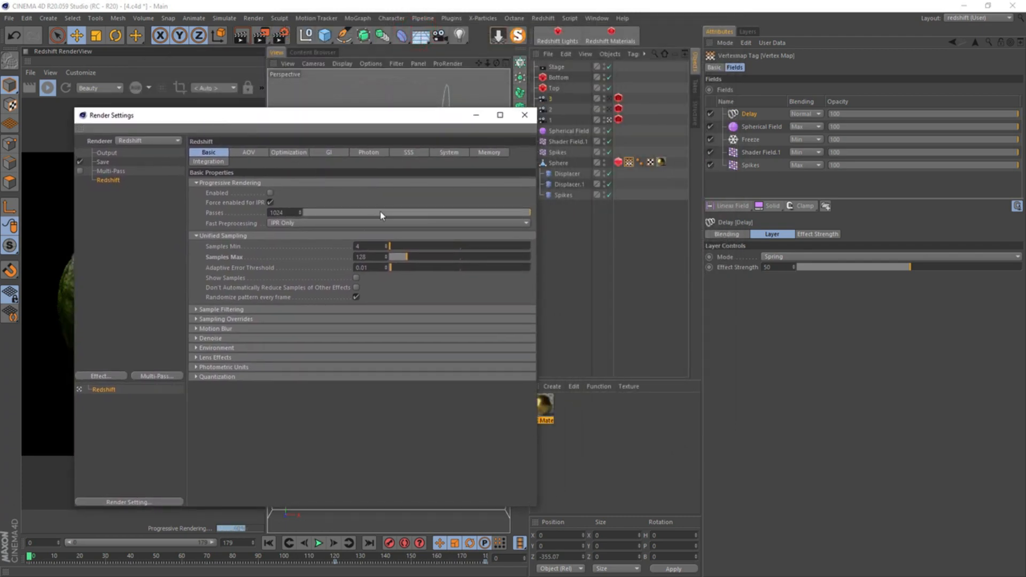
left_click(618, 98)
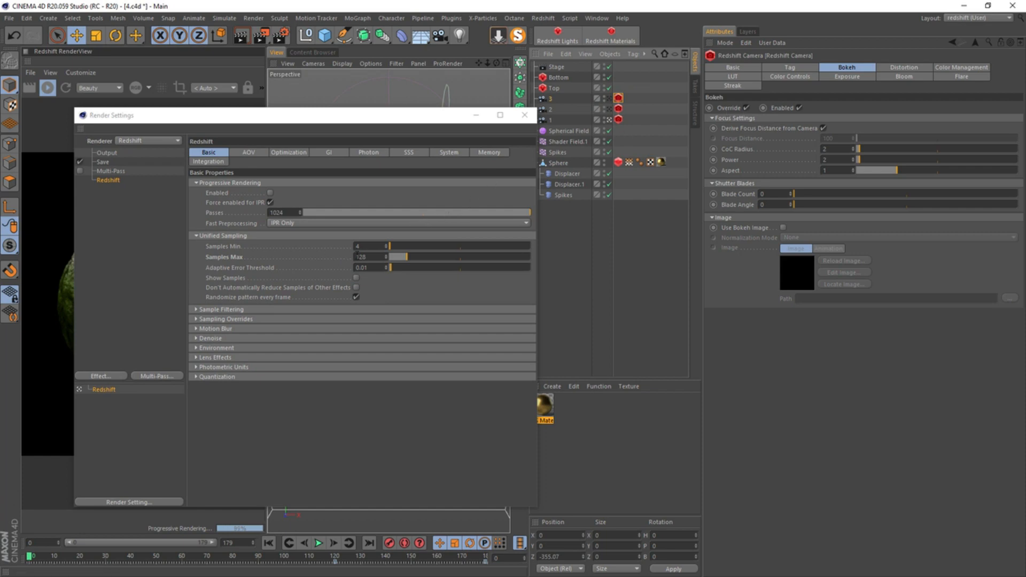
left_click(377, 256)
key("ctrl+a")
type("256")
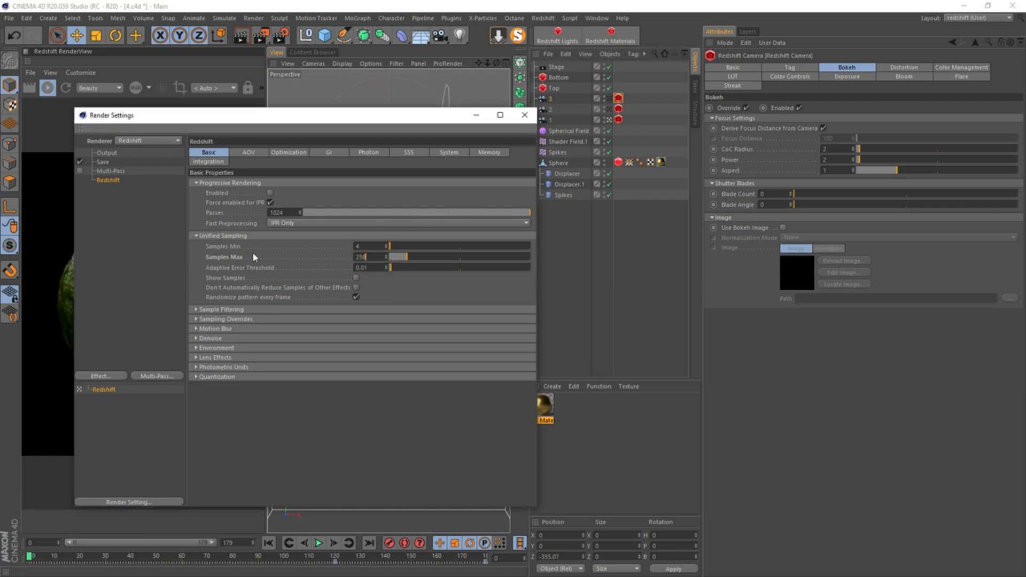
key("Return")
Examine Redshift's Sampling Overrides and the Maximum Trace Depth values in the Optimization render settings
left_click(248, 319)
left_click_drag(533, 266, 535, 161)
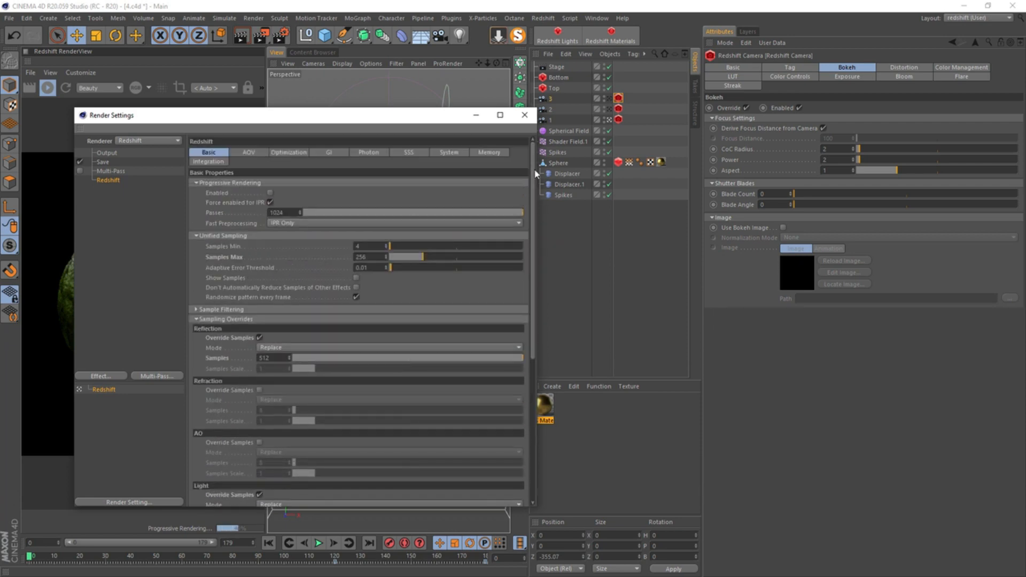
left_click_drag(297, 126, 571, 125)
left_click(569, 152)
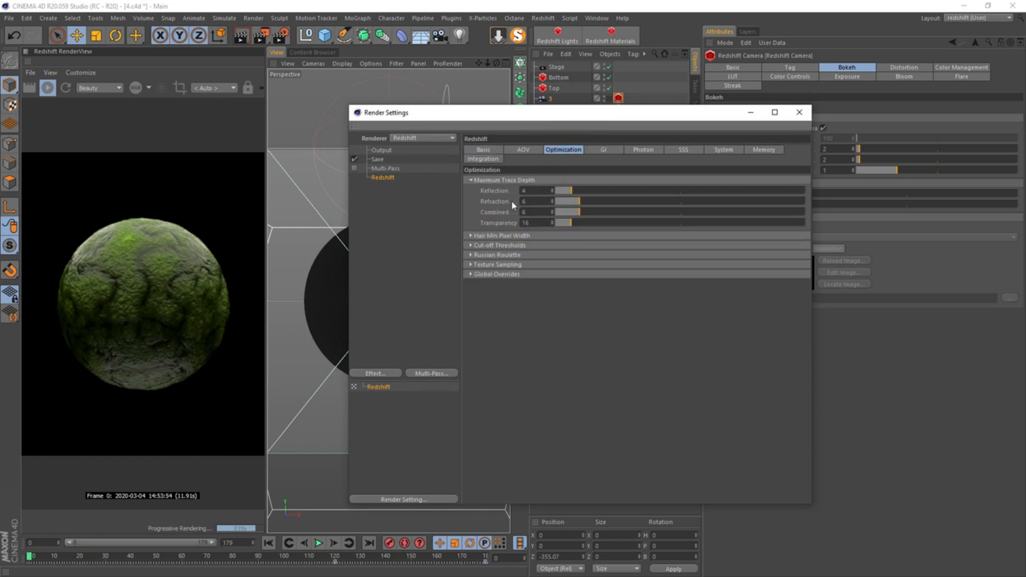
left_click_drag(576, 208, 556, 222)
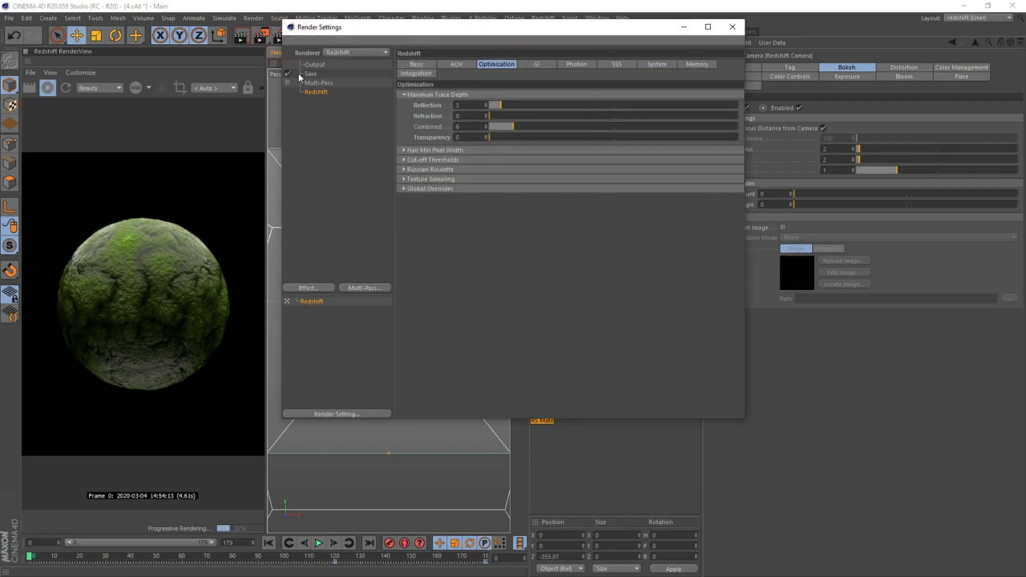
Set the output frame range to All Frames in the render settings and close them
left_click(308, 66)
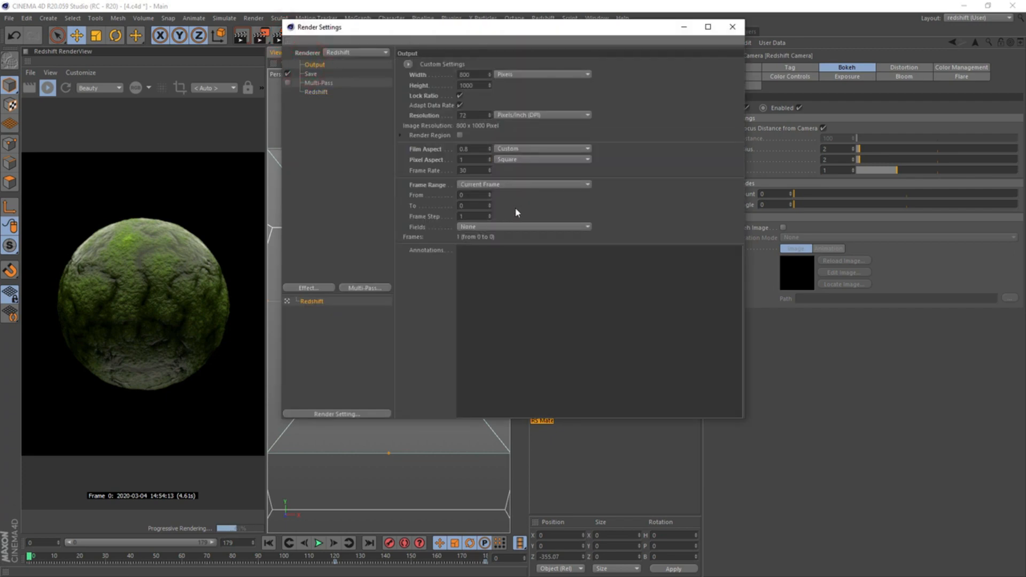
left_click(508, 185)
left_click(511, 216)
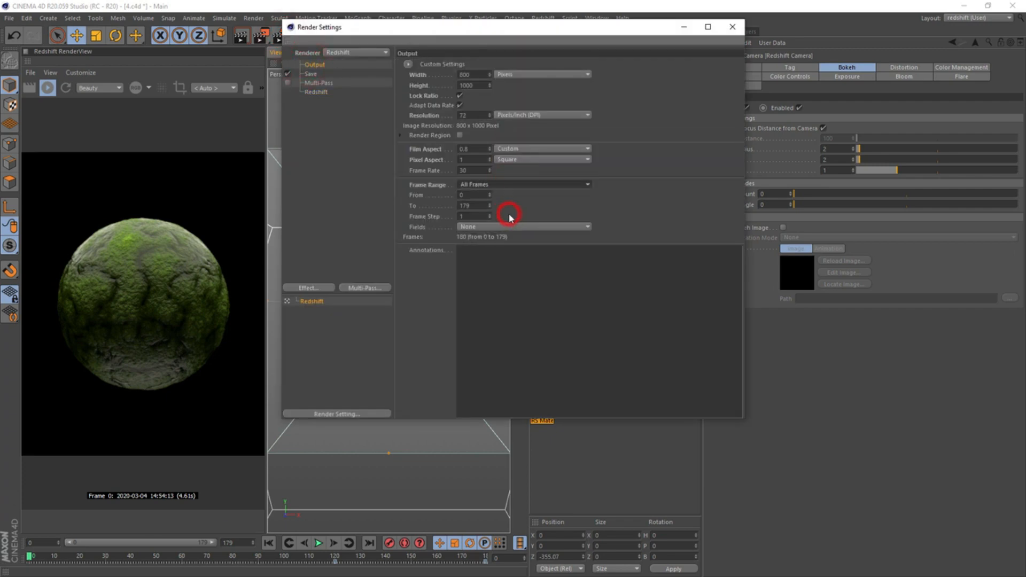
left_click(731, 27)
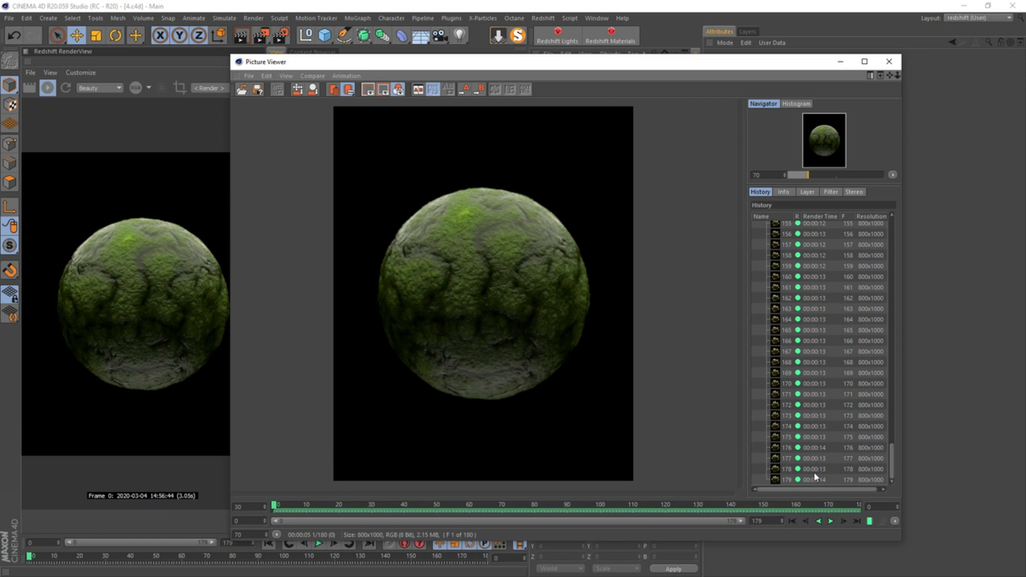
Play the rendered sequence in the Picture Viewer to review the spiky sphere animation, stopping playback near its end
left_click(831, 521)
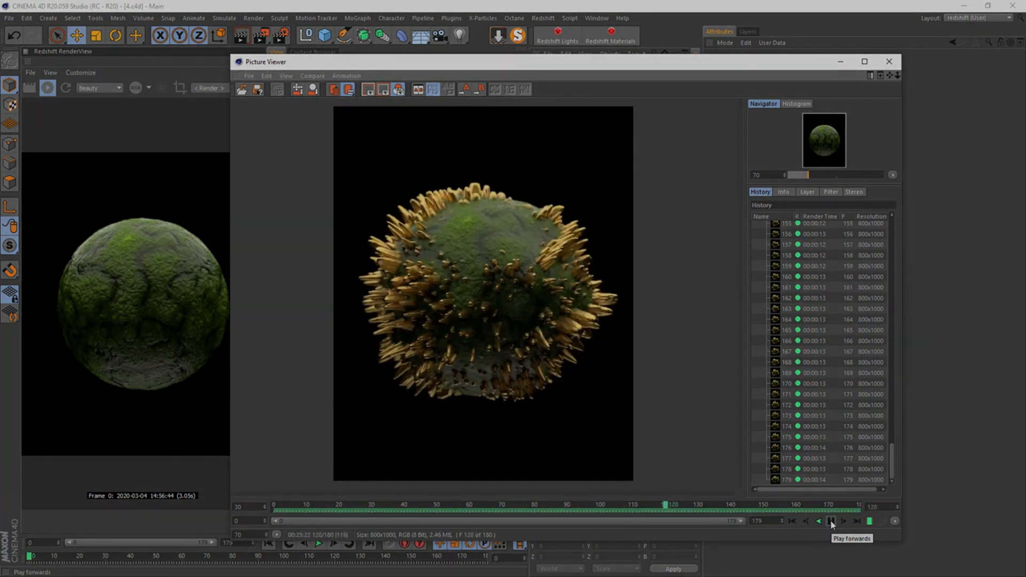
left_click(831, 522)
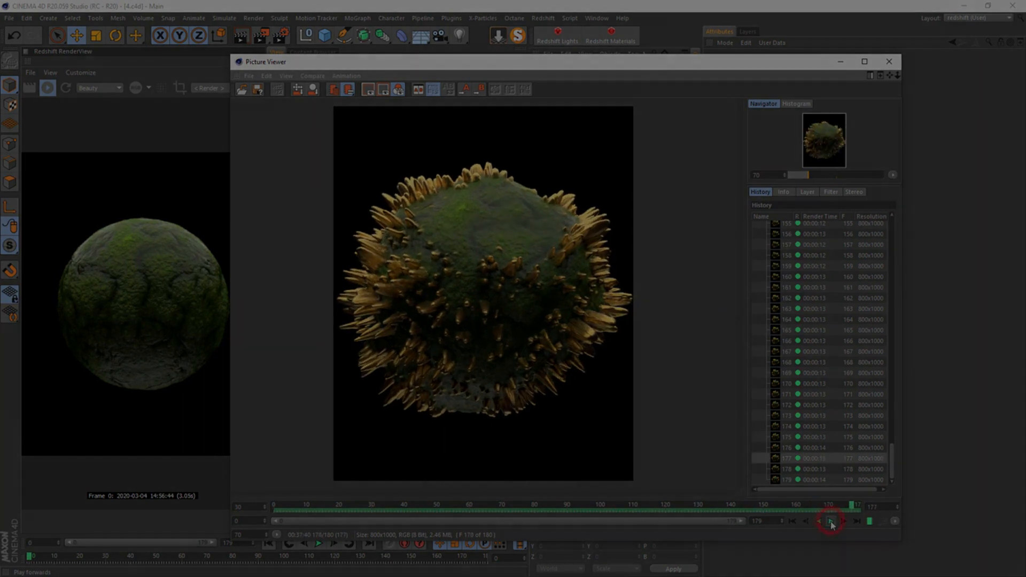
key("super")
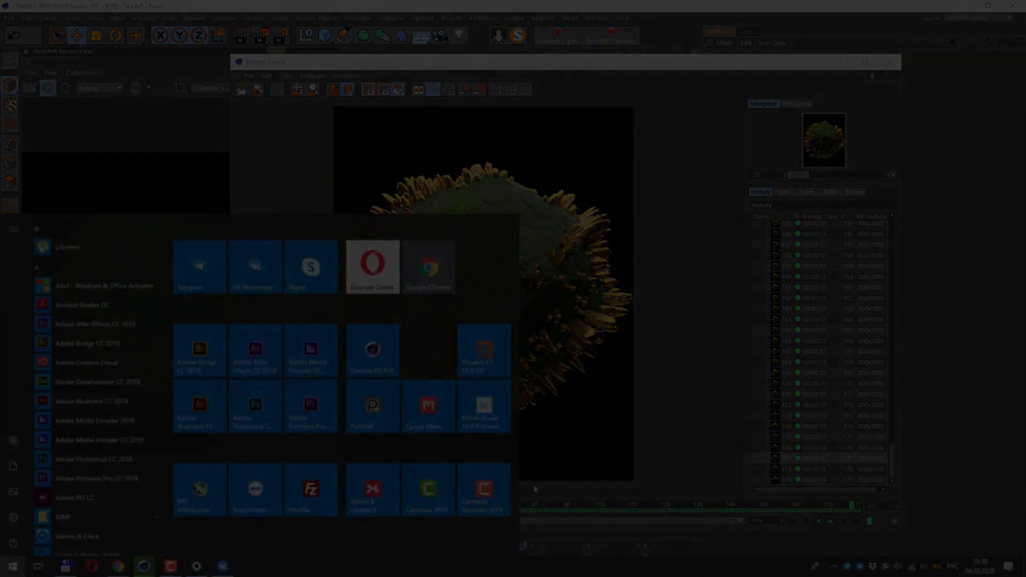